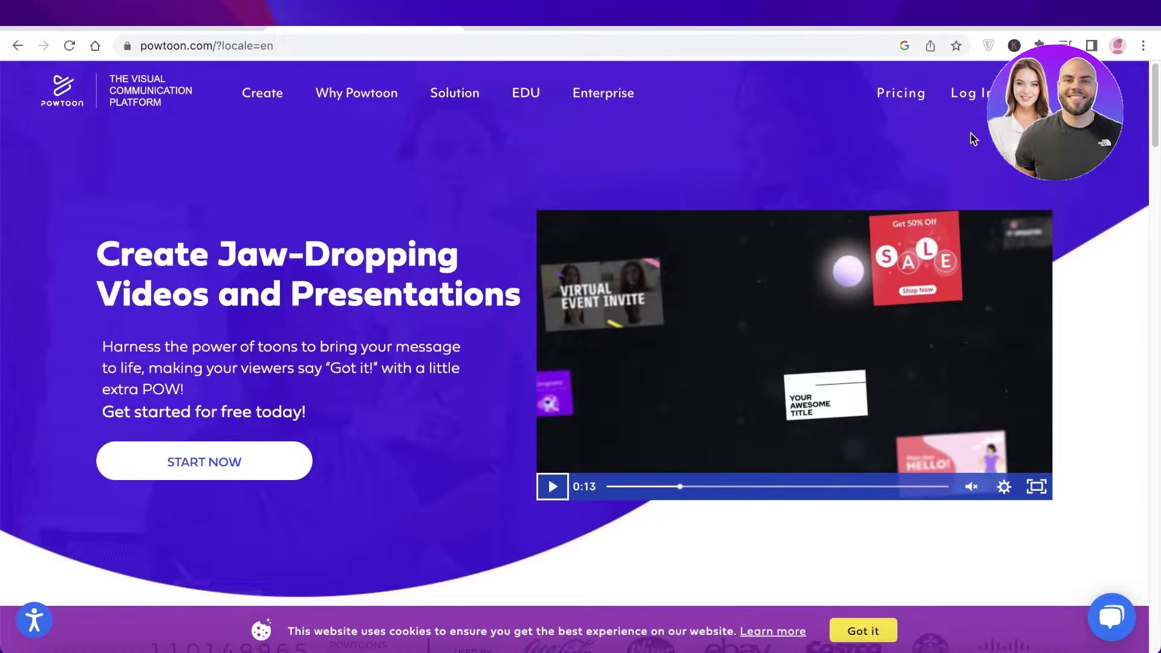
Skim the powtoon.com home page, then go to the SIGN UP registration page
scroll(971, 136, "down", 5)
scroll(865, 174, "up", 5)
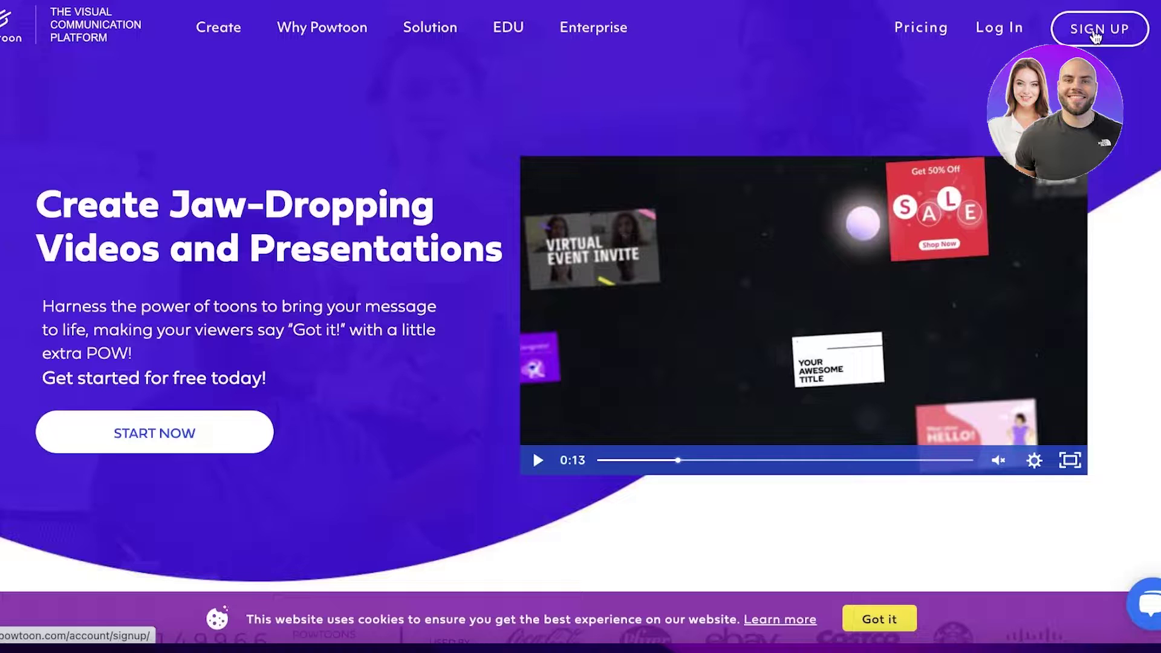
left_click(1096, 35)
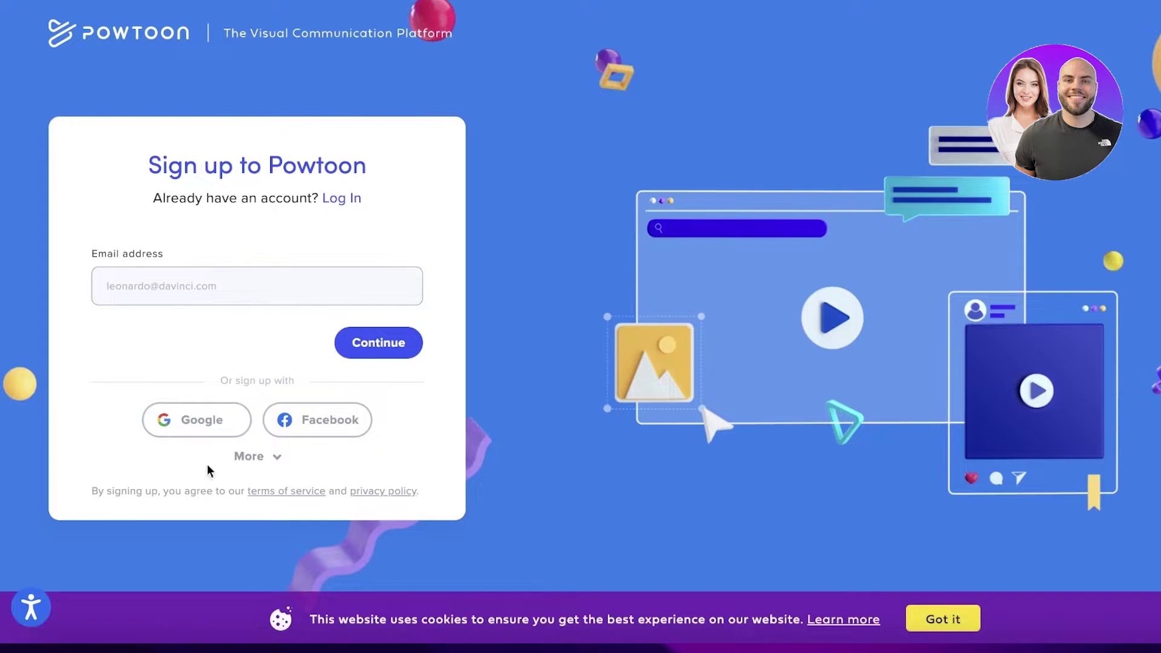
Register with the first Google account and dismiss the Make yourself at home tour
left_click(200, 423)
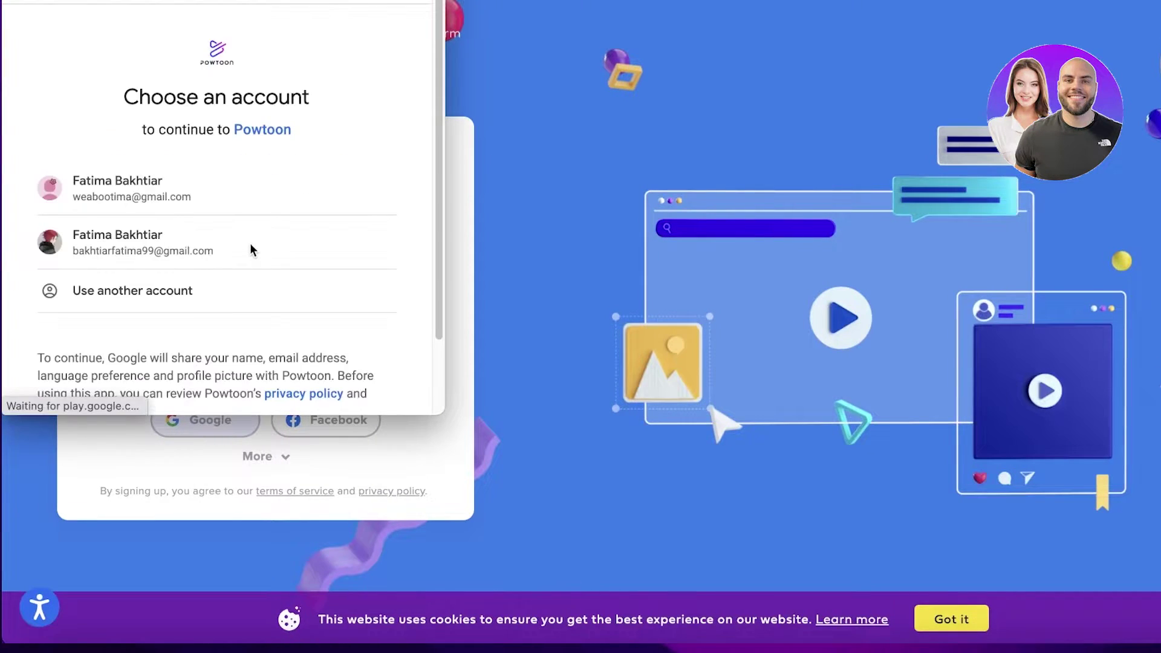
left_click(209, 183)
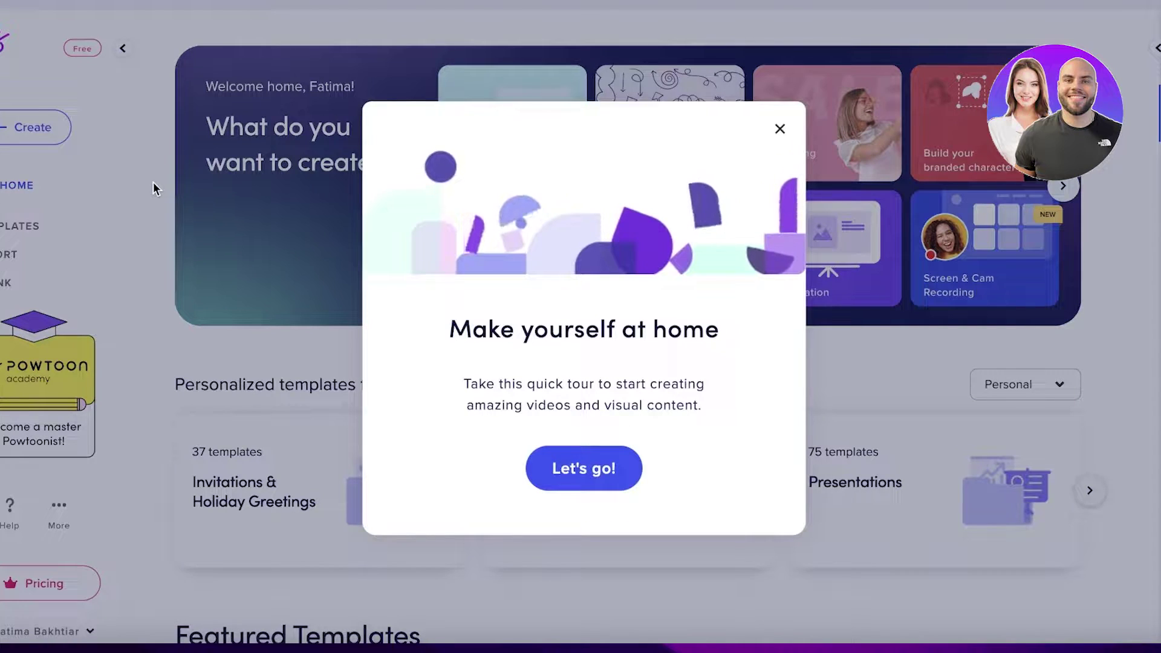
left_click(780, 128)
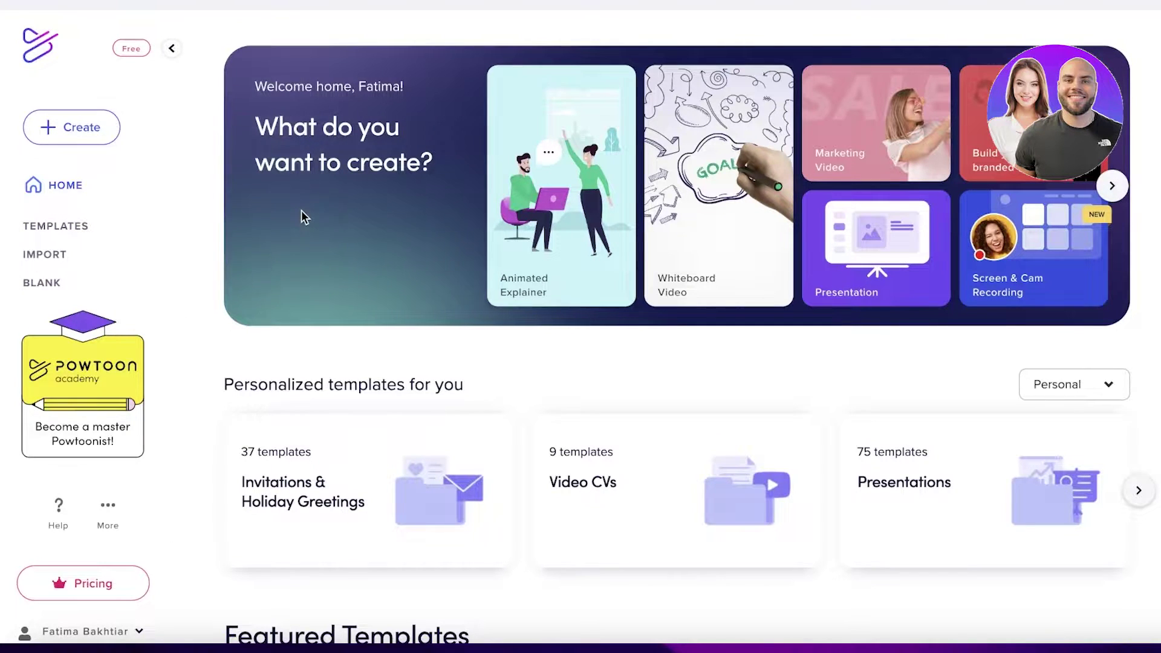
Scroll the dashboard past Video CVs and Presentations to the Featured Templates row
scroll(514, 176, "down", 3)
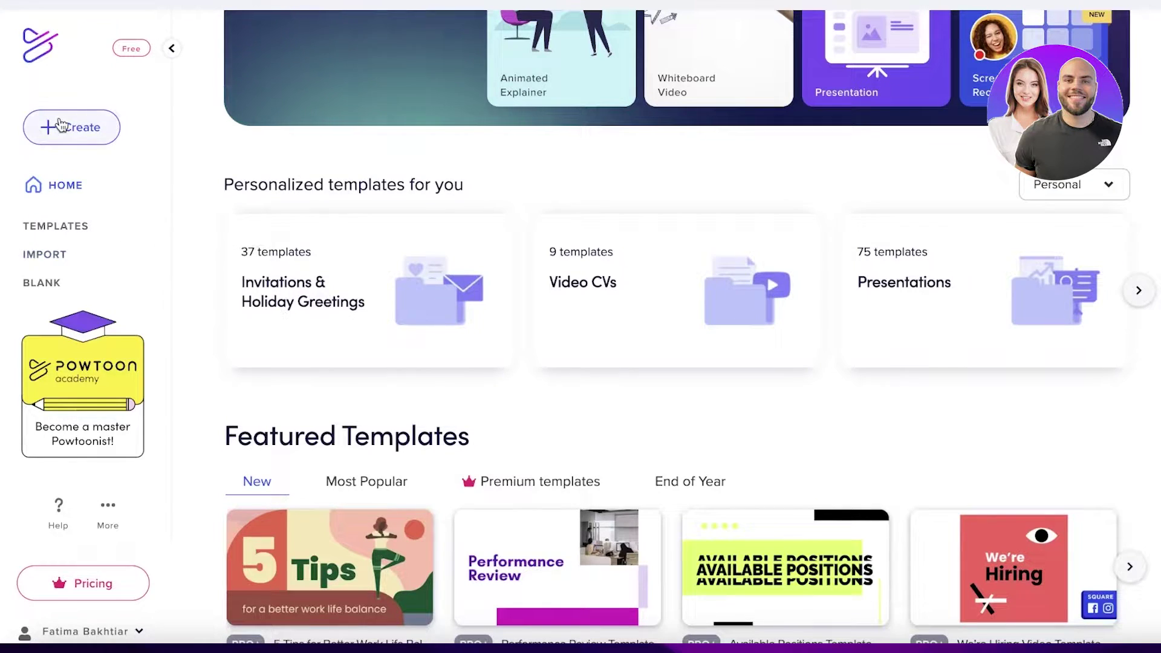
Open the TEMPLATES gallery from the sidebar and scroll through its template grid
left_click(52, 233)
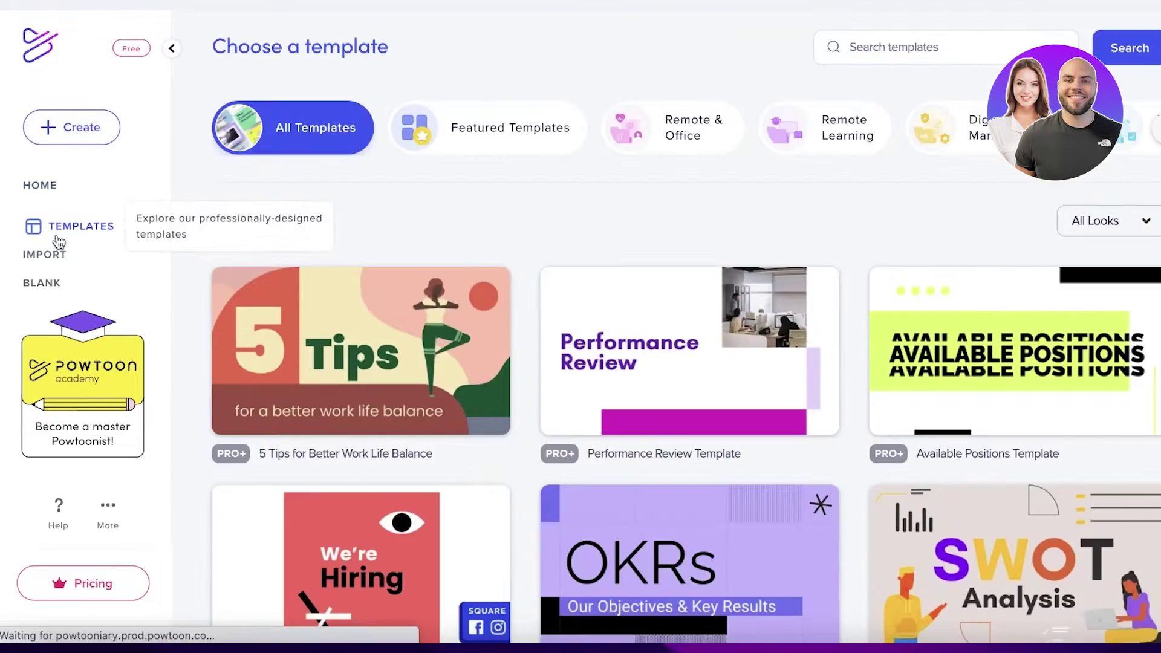
scroll(1007, 283, "down", 8)
scroll(1007, 283, "down", 1)
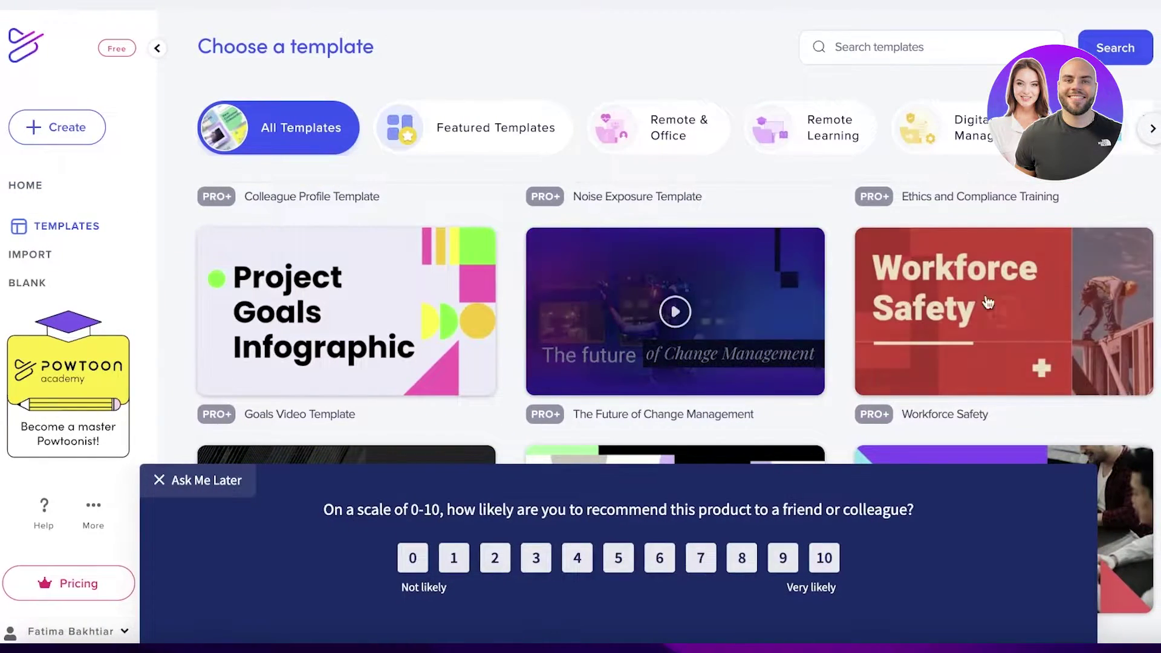
scroll(1061, 304, "down", 10)
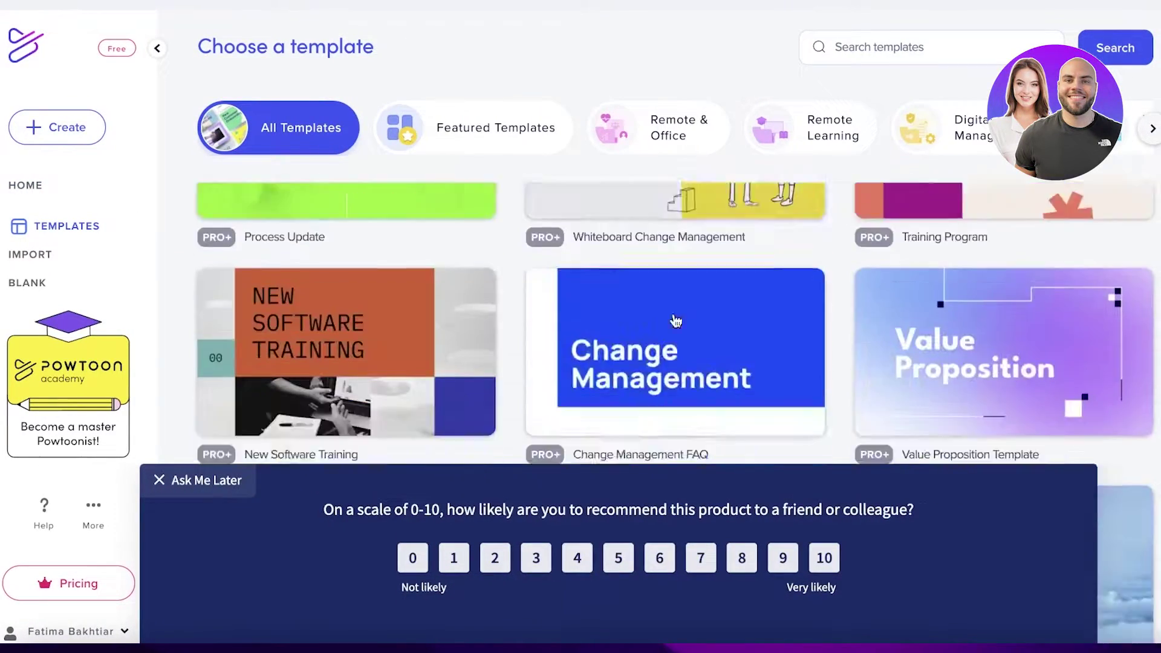
scroll(944, 348, "up", 3)
scroll(838, 339, "down", 6)
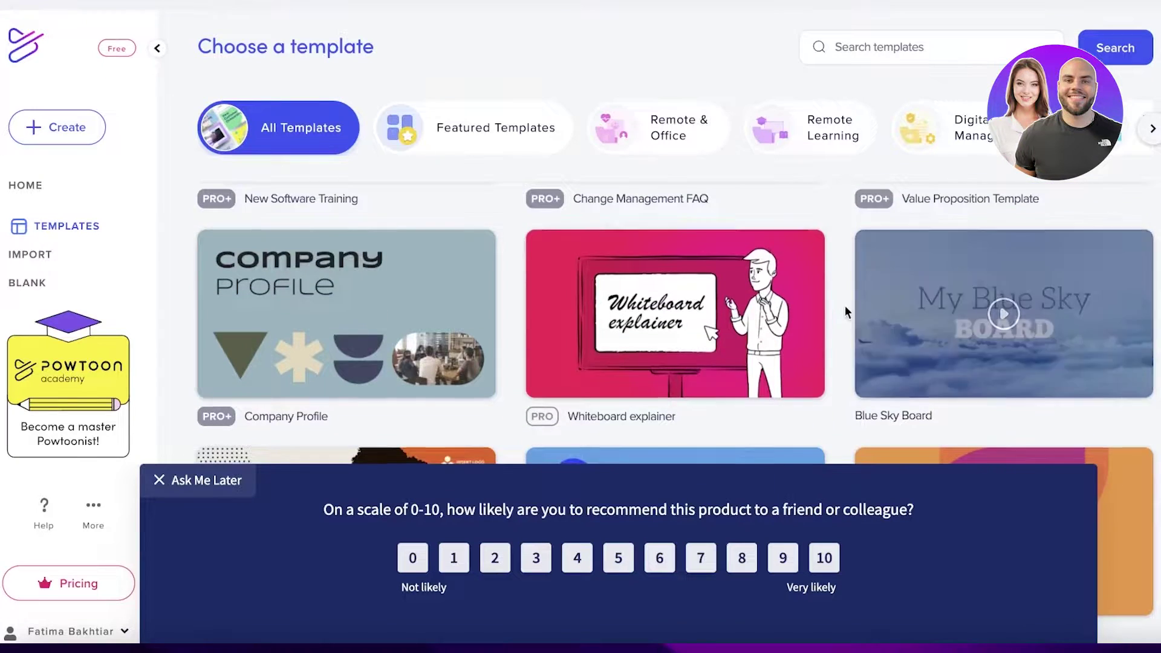
scroll(828, 282, "down", 6)
scroll(827, 282, "down", 3)
scroll(880, 285, "down", 8)
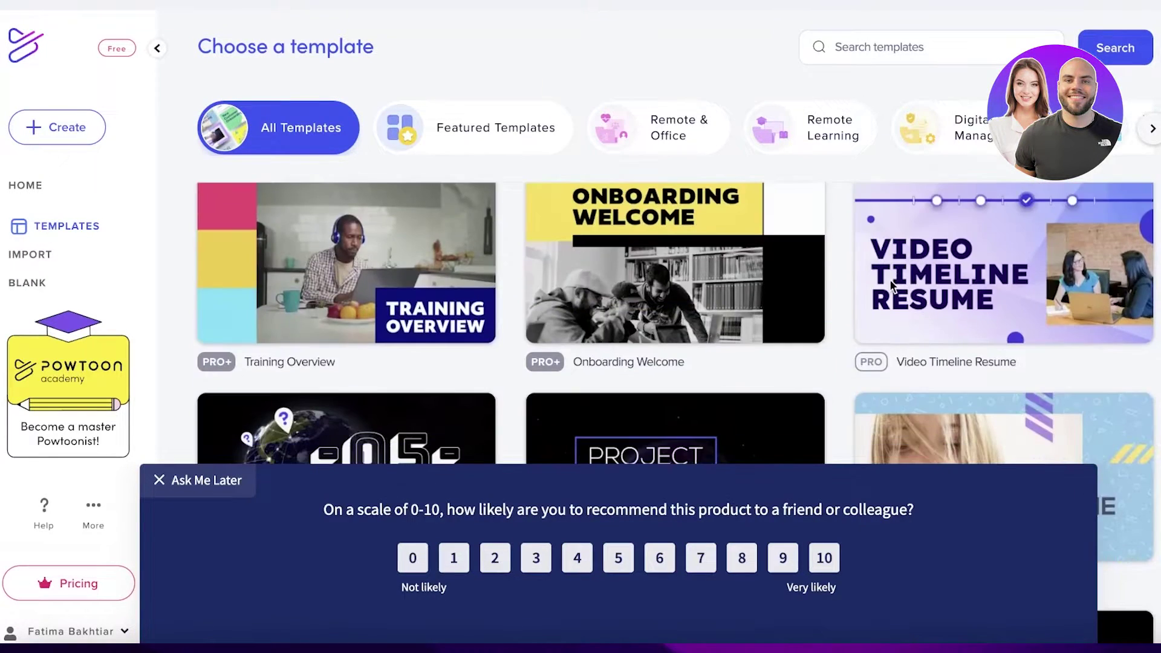
scroll(783, 125, "right", 10)
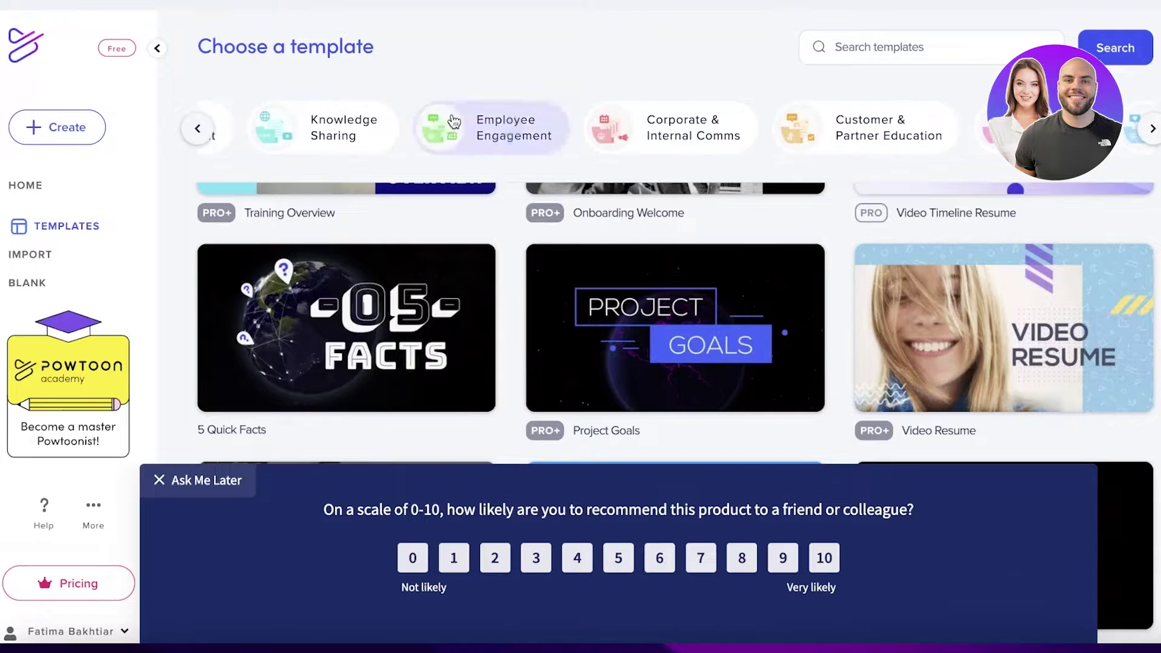
Advance the category strip to Marketing, EDU, SMB and Entrepreneur, and show Create's video types
left_click(1153, 132)
left_click(1152, 139)
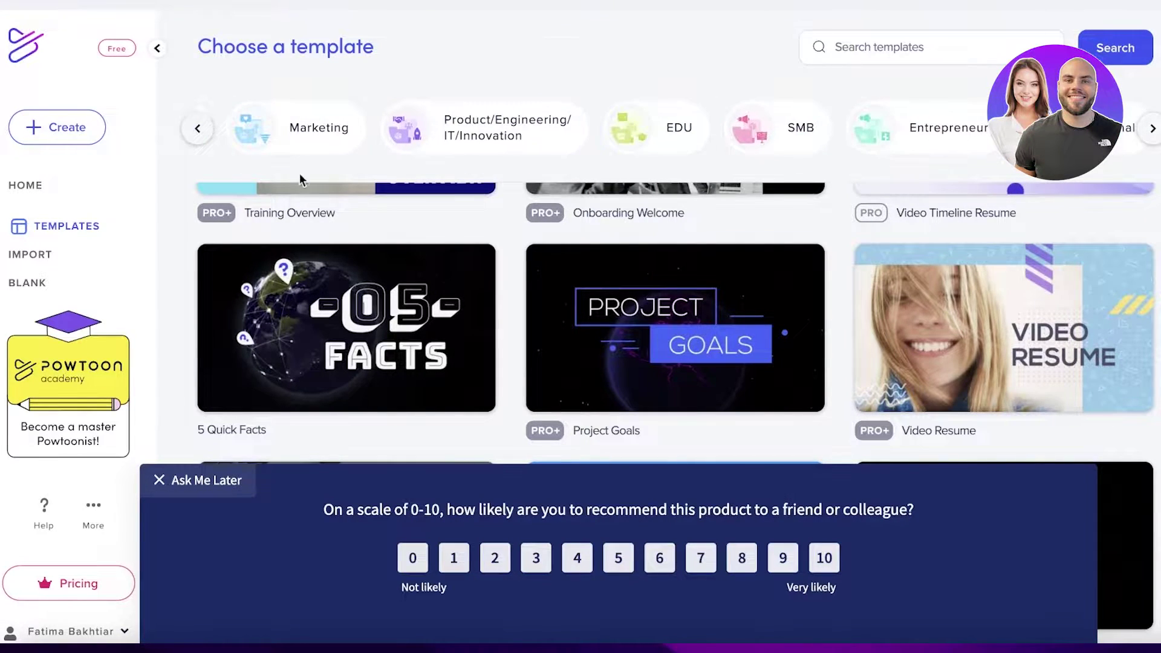
left_click(48, 127)
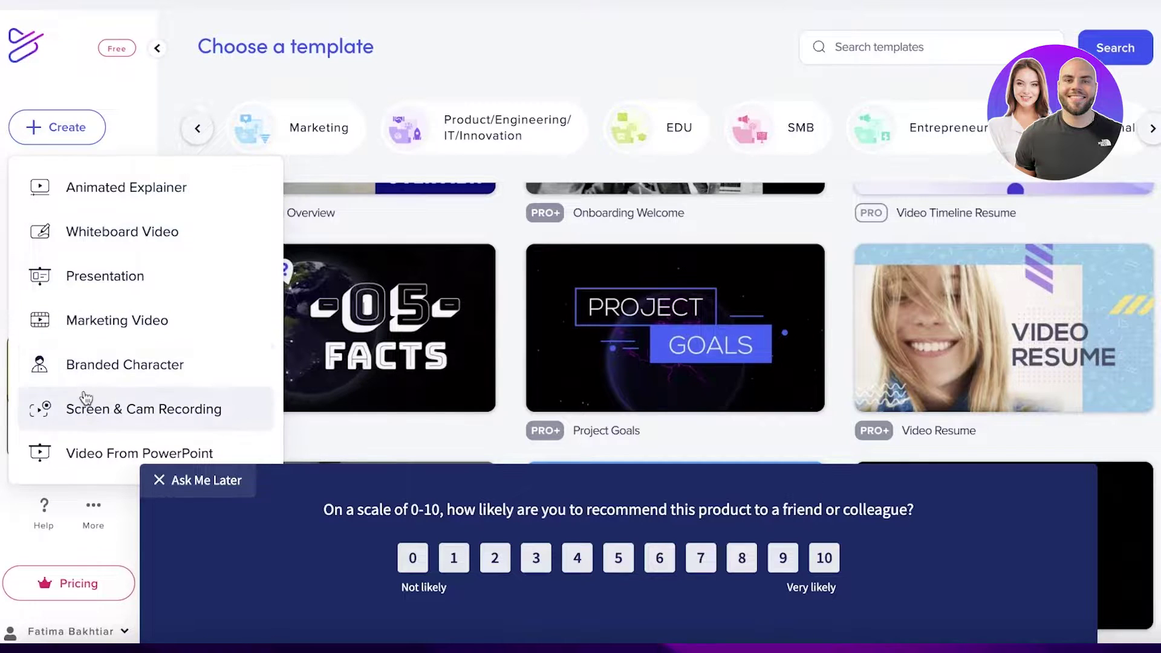
Close the Create video-type list and dismiss the recommendation survey with Ask Me Later
left_click(80, 190)
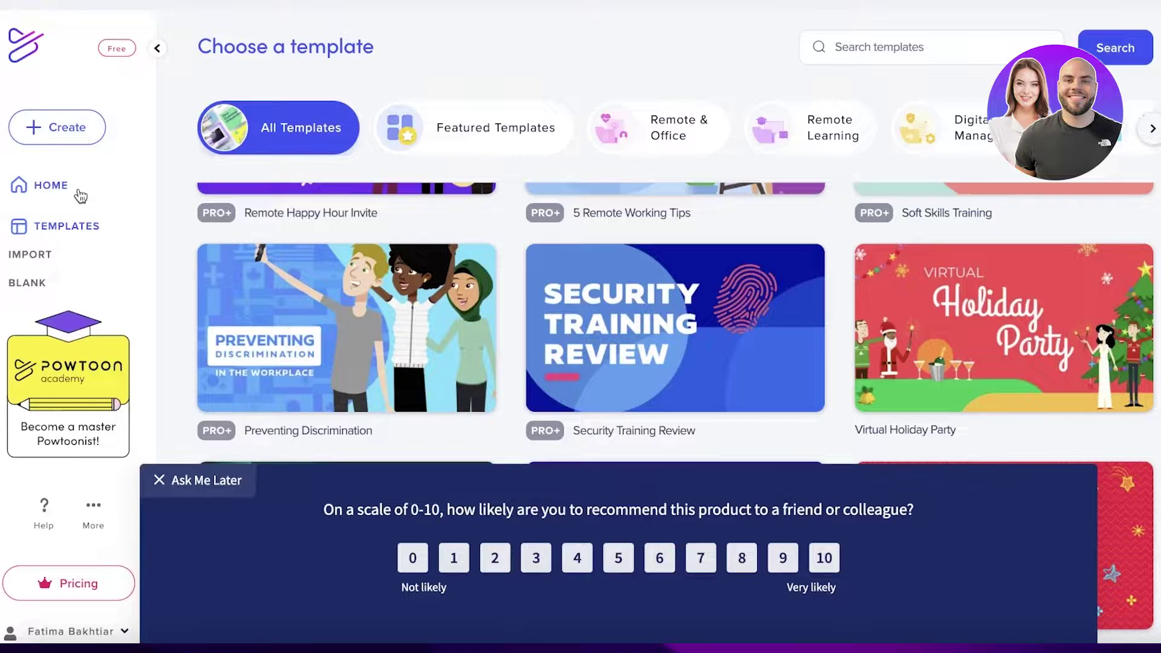
scroll(345, 294, "up", 10)
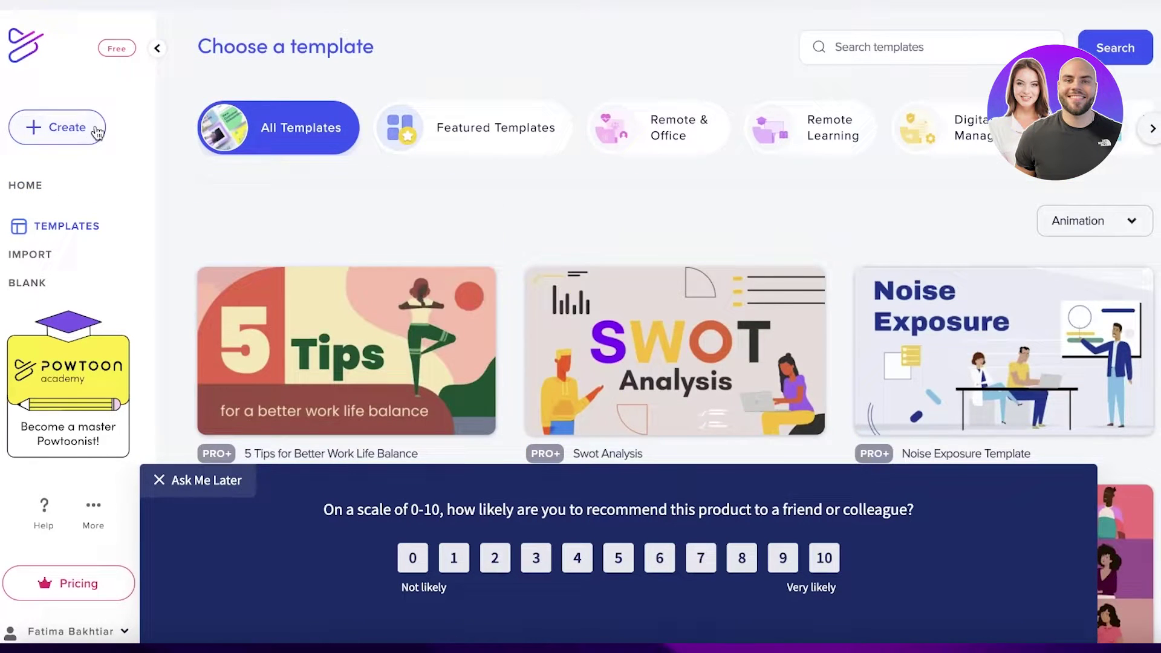
left_click(97, 130)
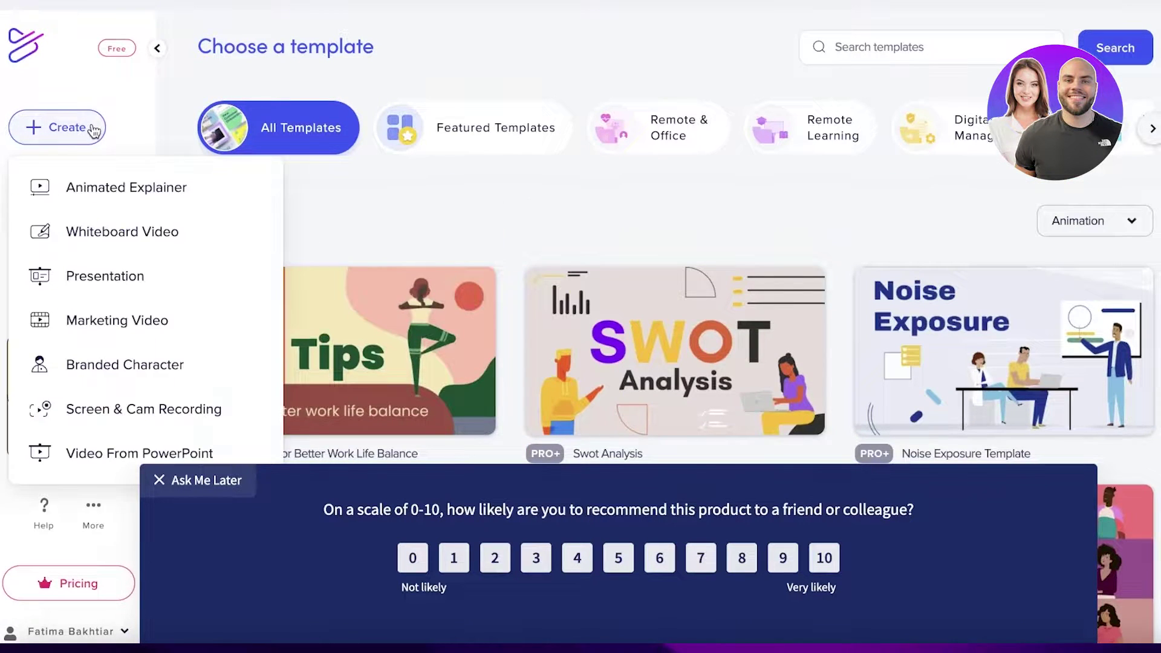
left_click(65, 186)
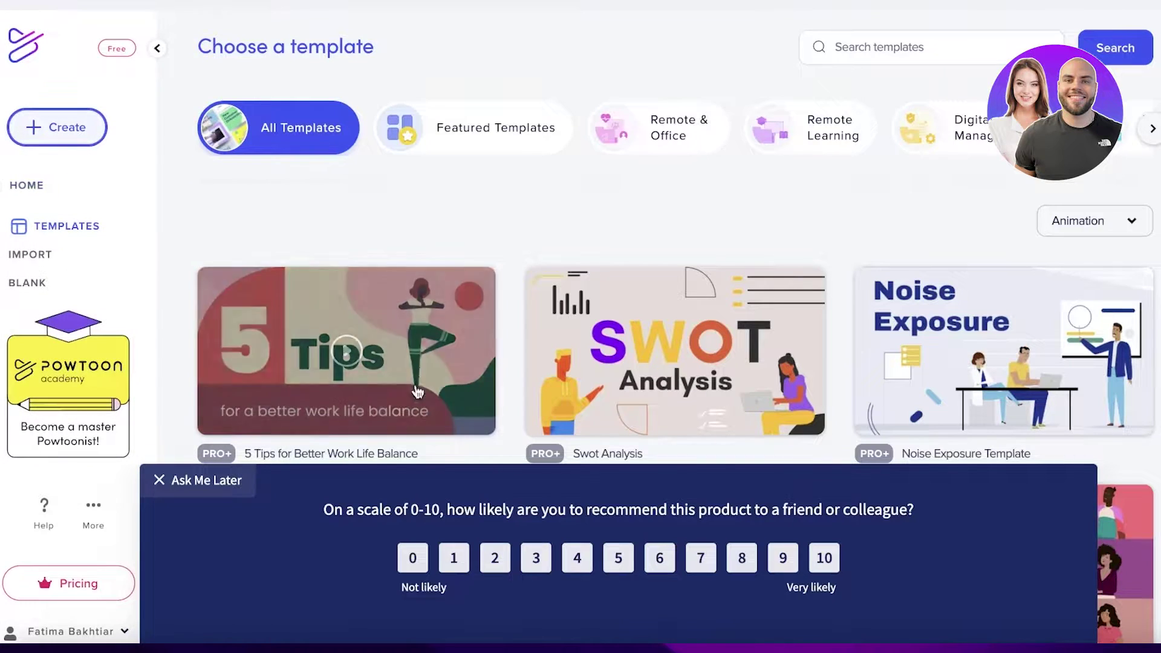
left_click(159, 480)
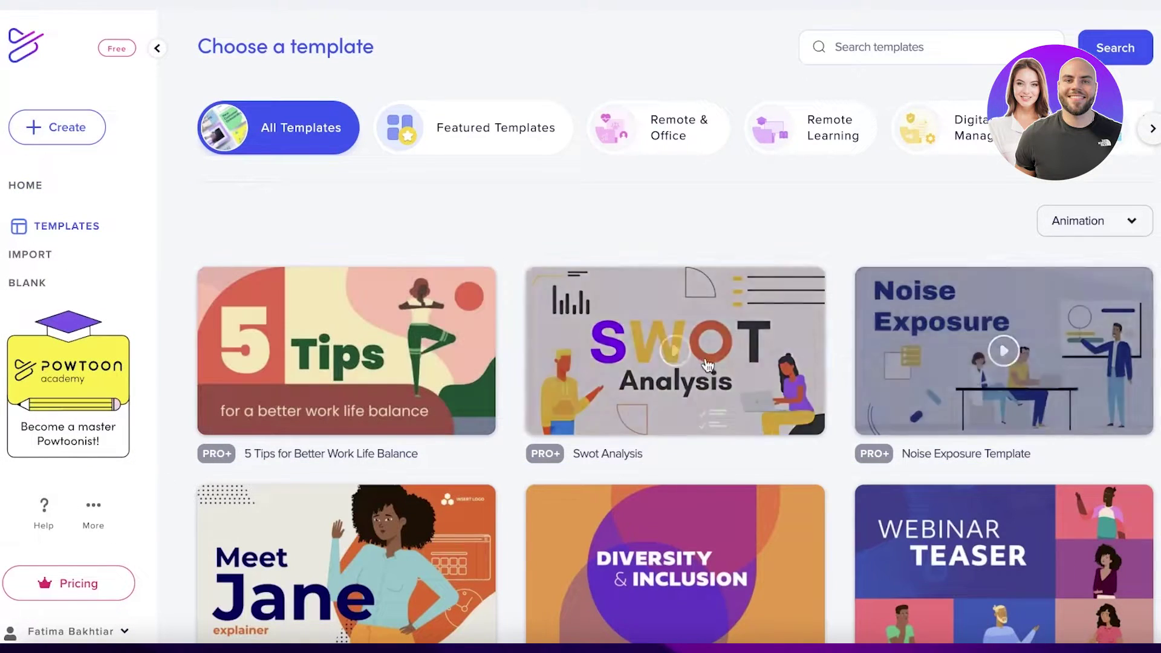
Browse the Animation-style All Templates, including SWOT Analysis, Grand Reopening and COVID-19 Client Update
scroll(980, 351, "down", 3)
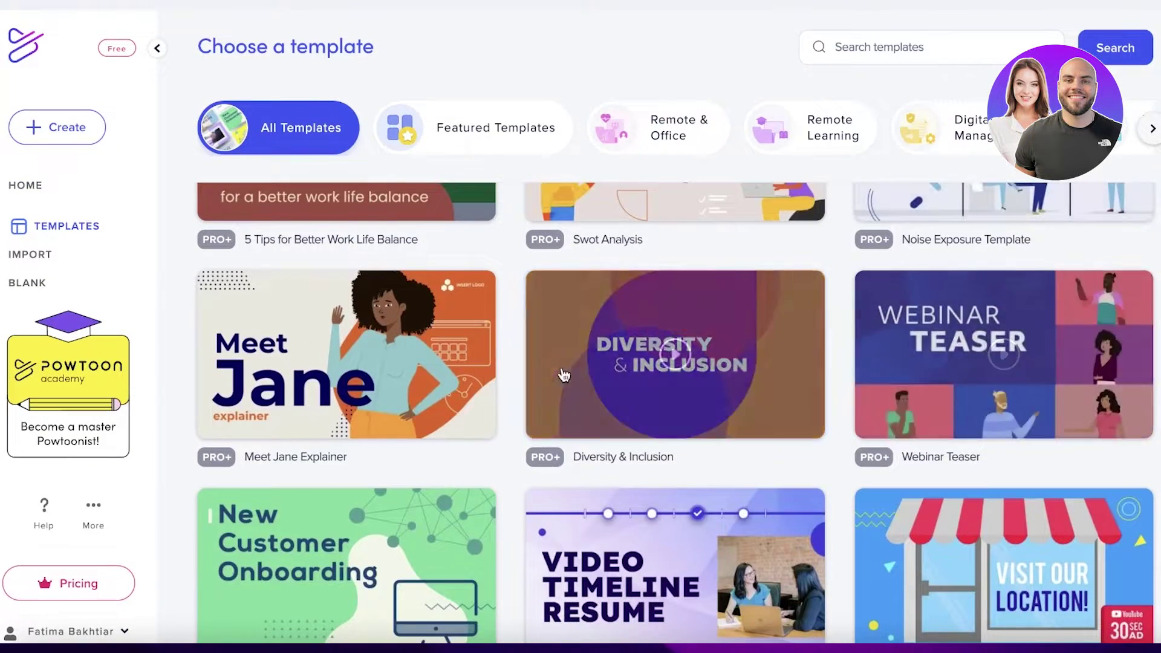
scroll(822, 335, "down", 7)
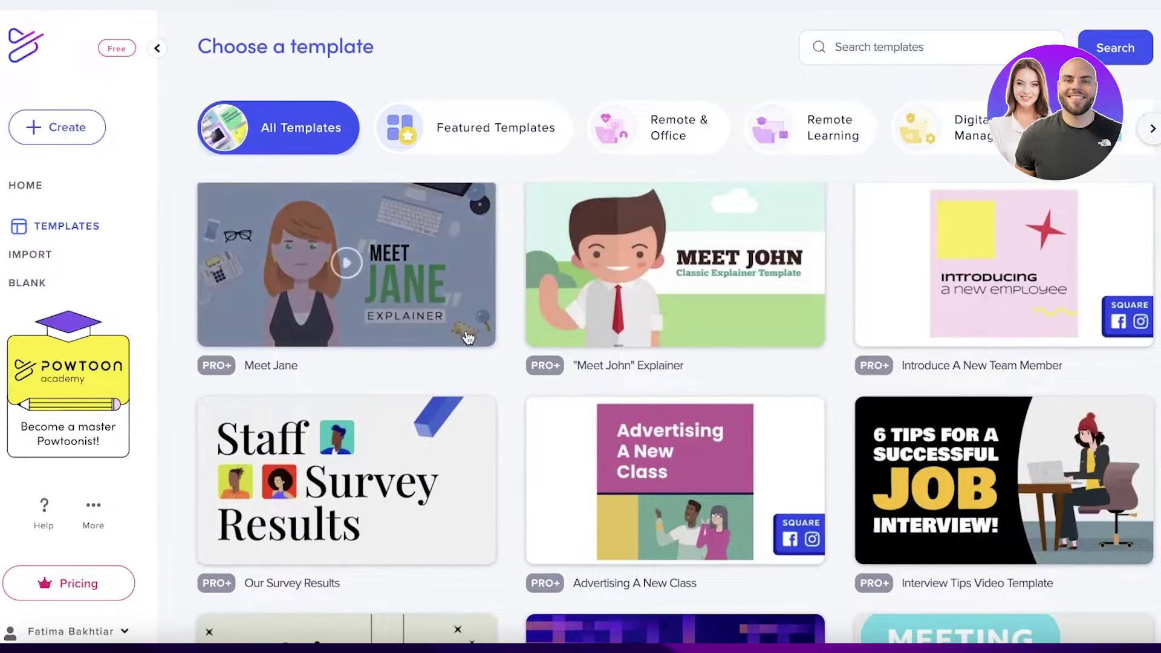
scroll(469, 332, "down", 10)
scroll(587, 372, "down", 10)
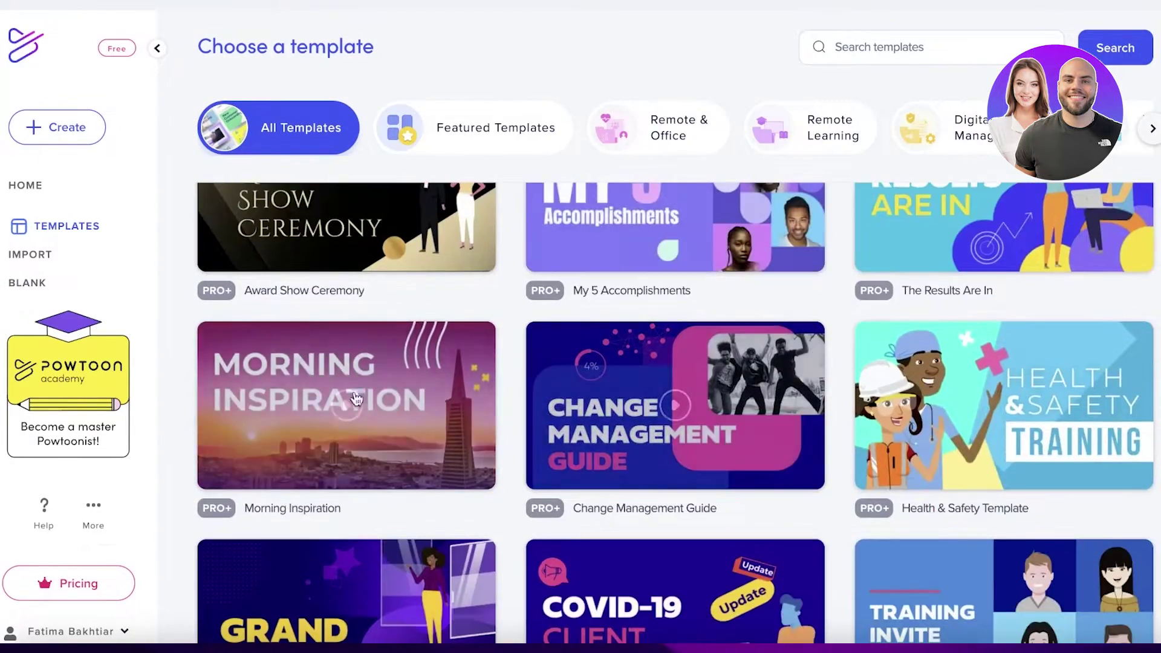
scroll(797, 423, "down", 10)
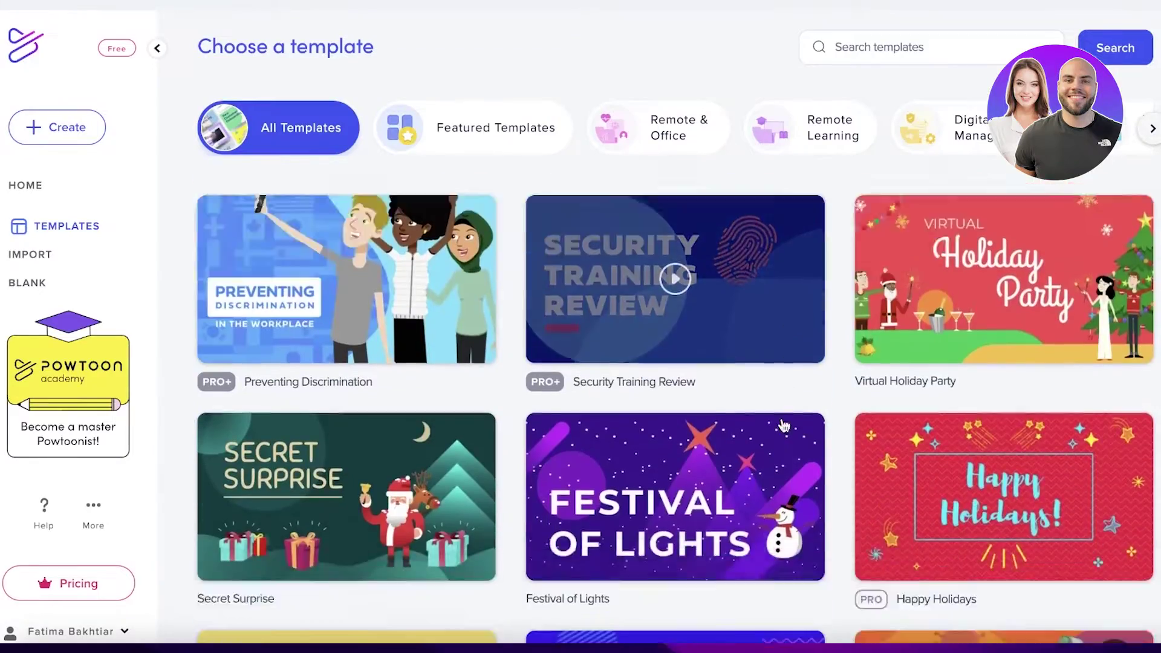
scroll(522, 375, "down", 10)
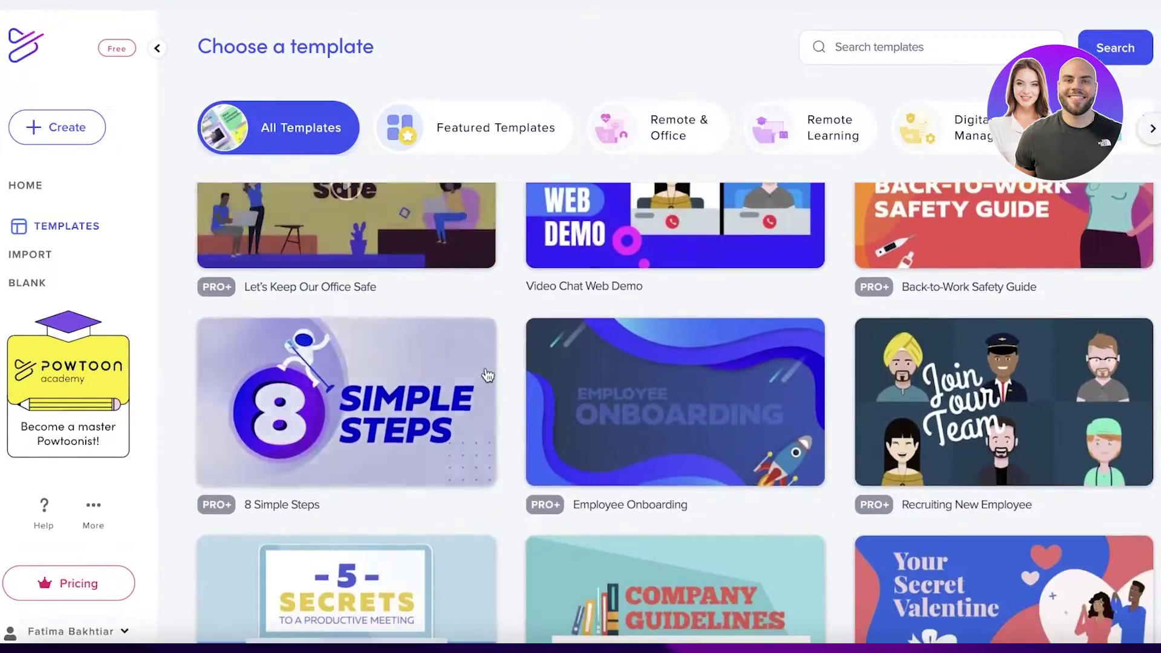
scroll(782, 126, "up", 15)
left_click(882, 56)
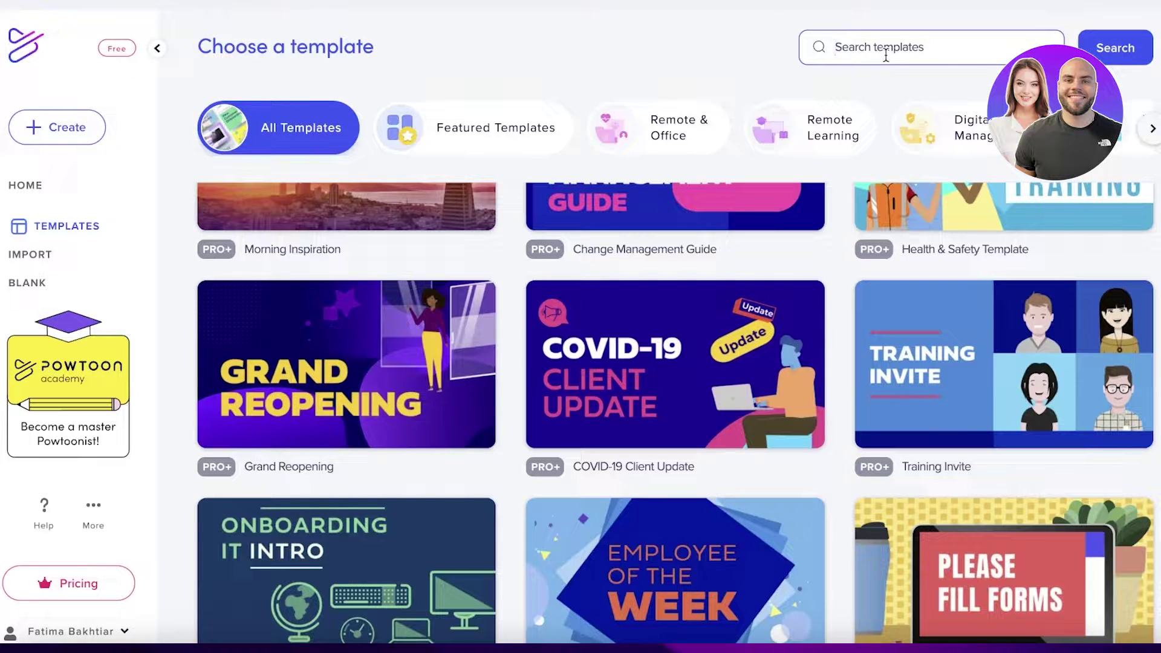
Search the templates for 'animated' and open the Graduation template's detail window
type("animated")
key("Return")
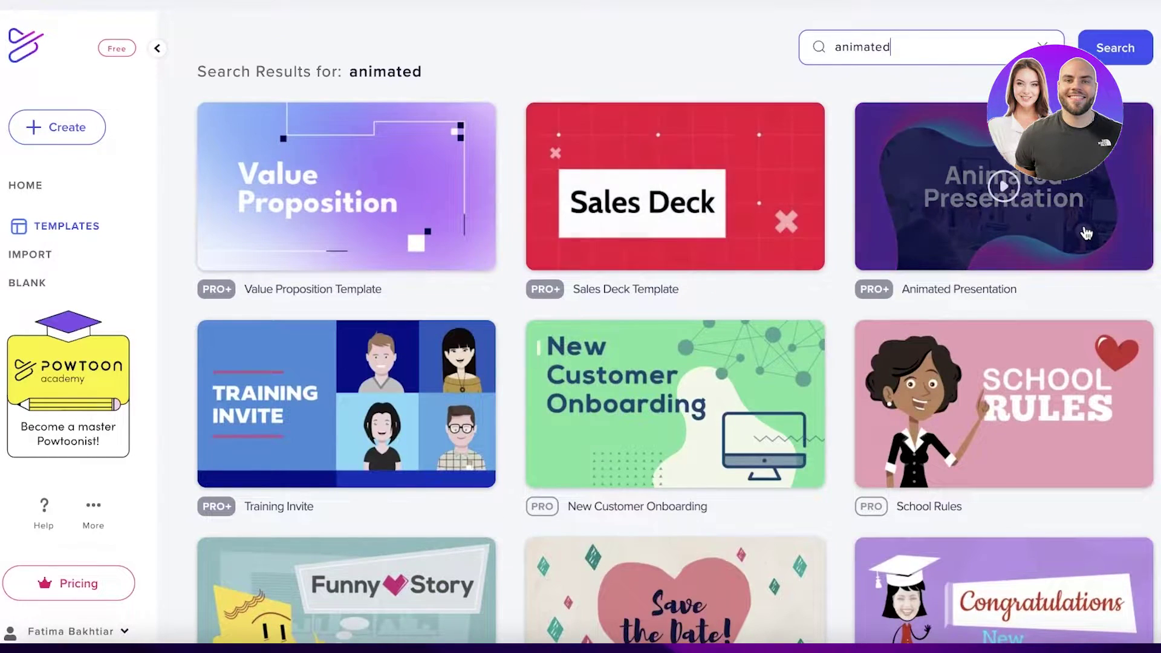
scroll(665, 255, "down", 6)
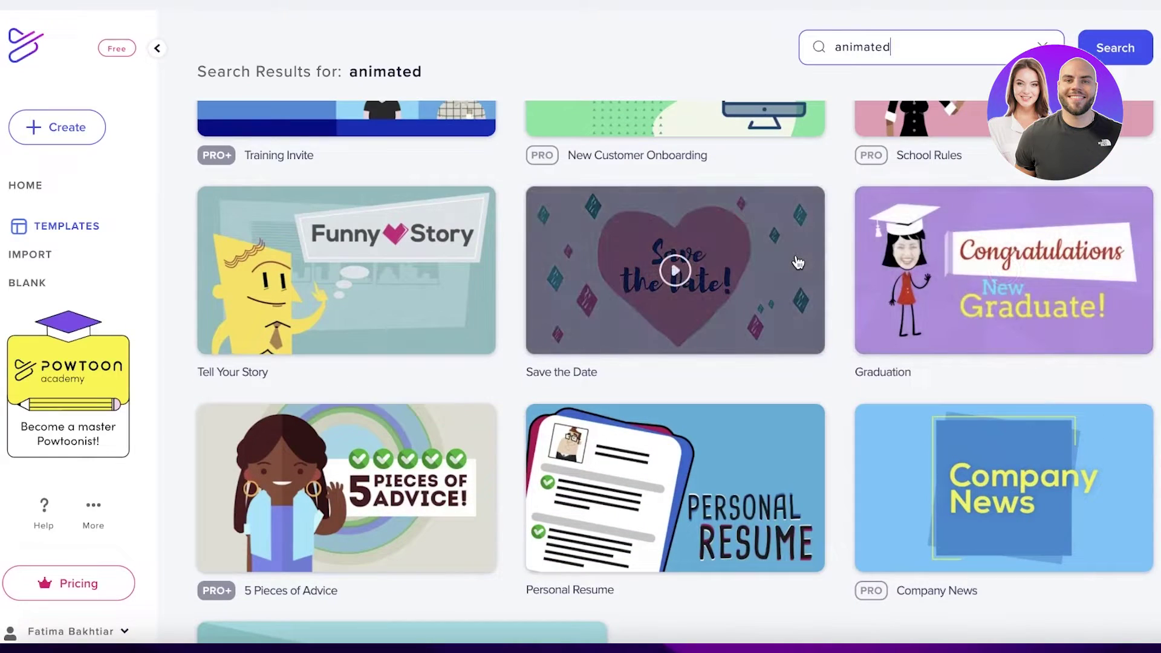
scroll(944, 278, "down", 4)
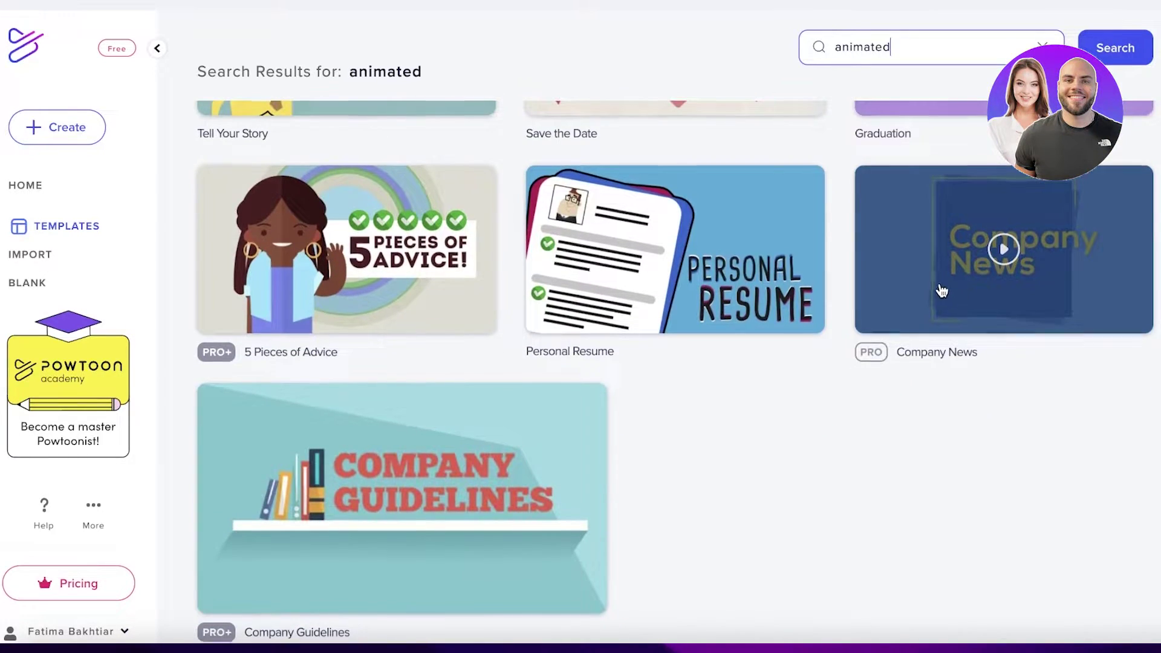
scroll(942, 289, "up", 10)
scroll(941, 288, "down", 3)
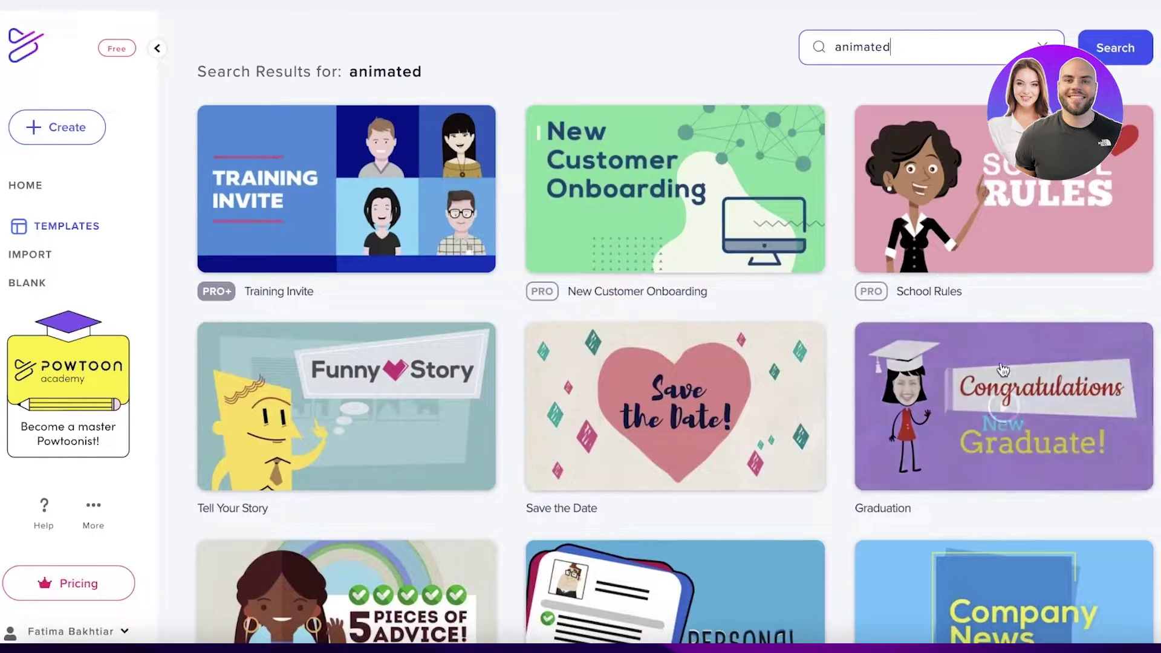
left_click(1032, 392)
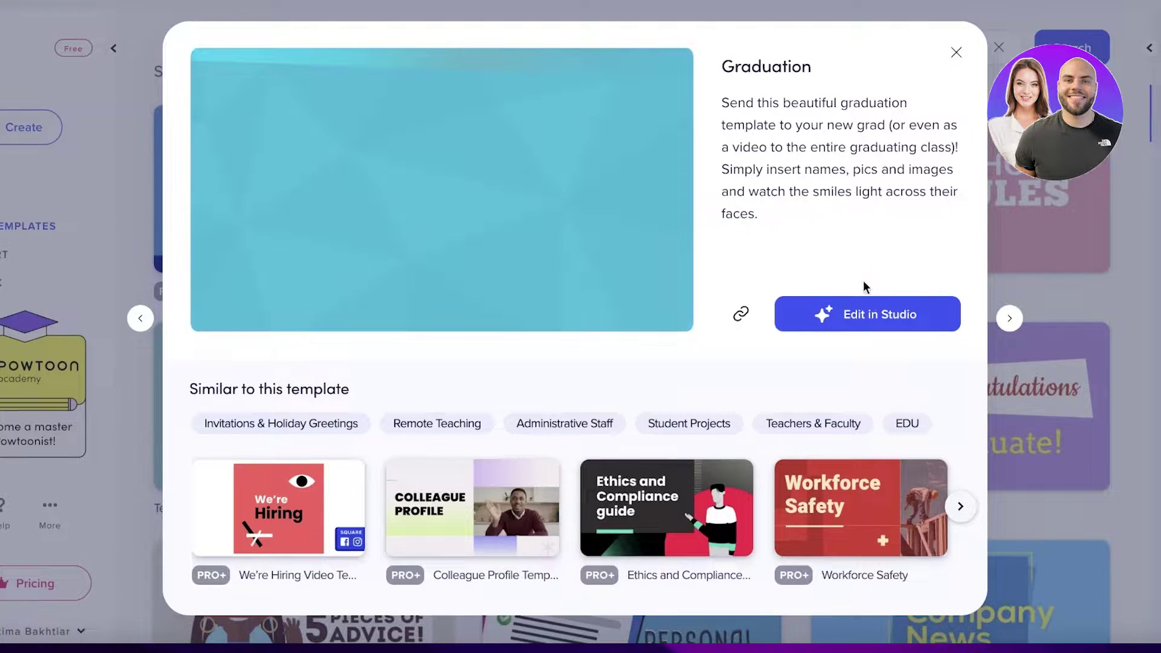
Load the Graduation template into the Studio with Edit in Studio
left_click(871, 305)
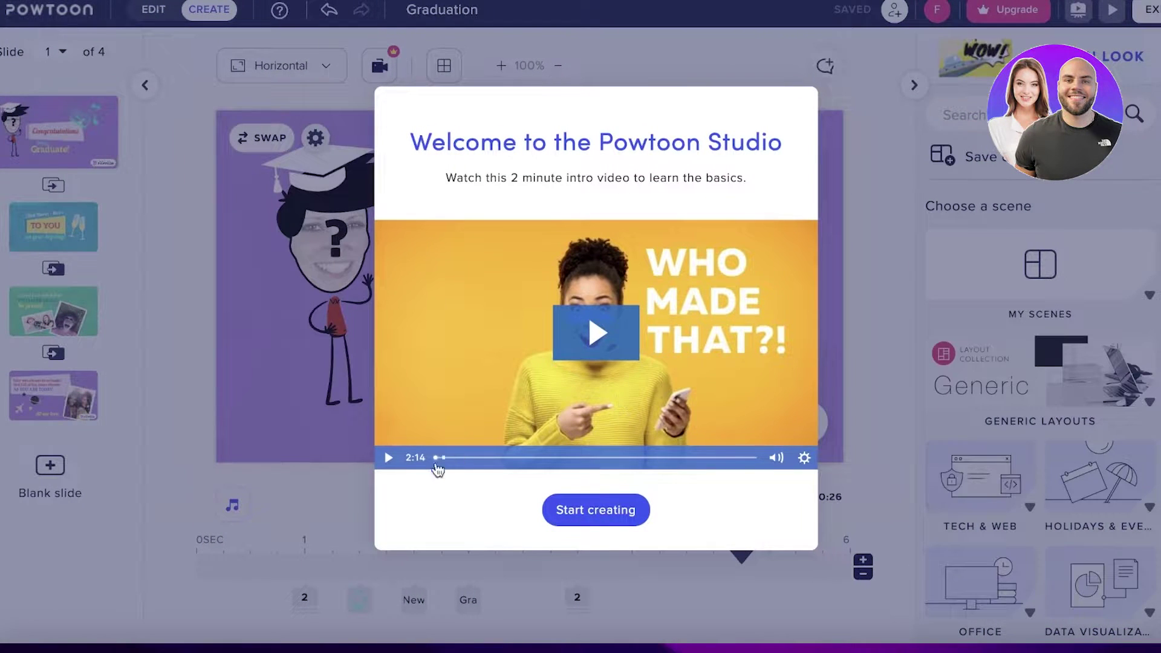
Close the welcome dialog and move the graduate character's entrance from 3.4 to about 2 seconds
left_click(554, 515)
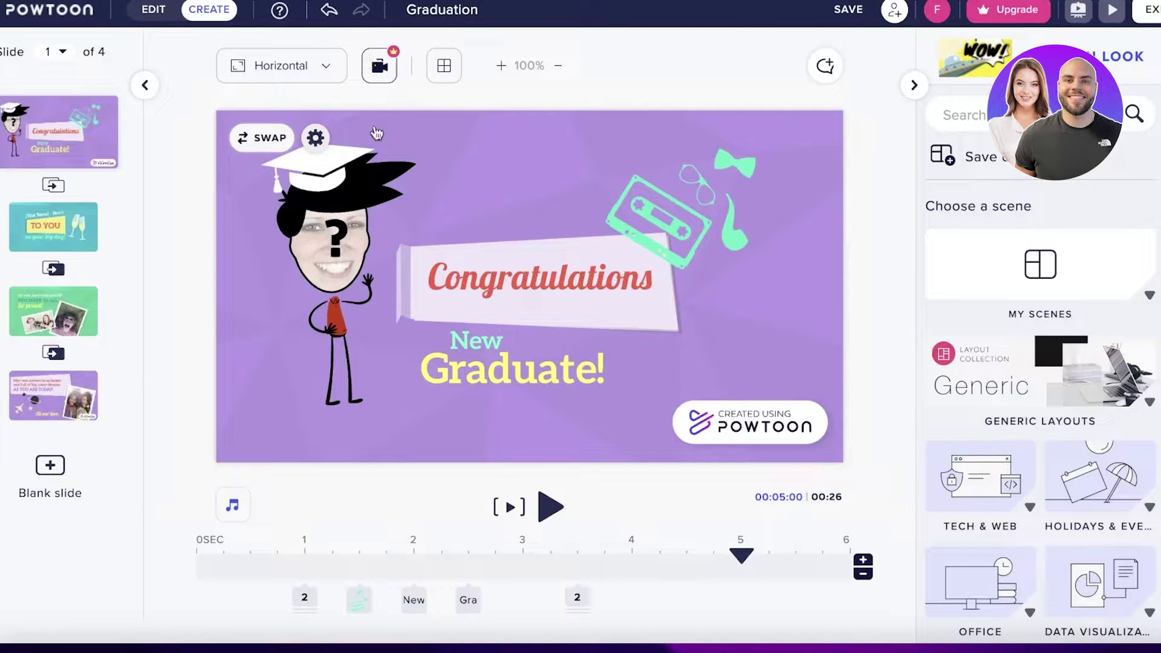
left_click(328, 270)
left_click(180, 225)
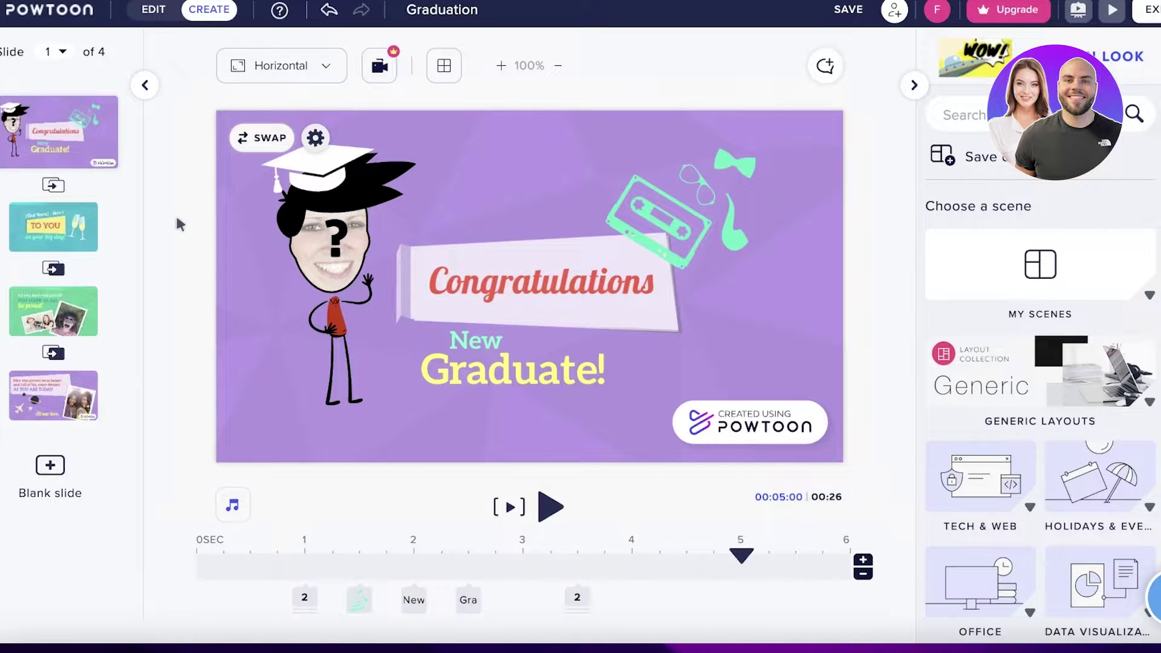
left_click(252, 204)
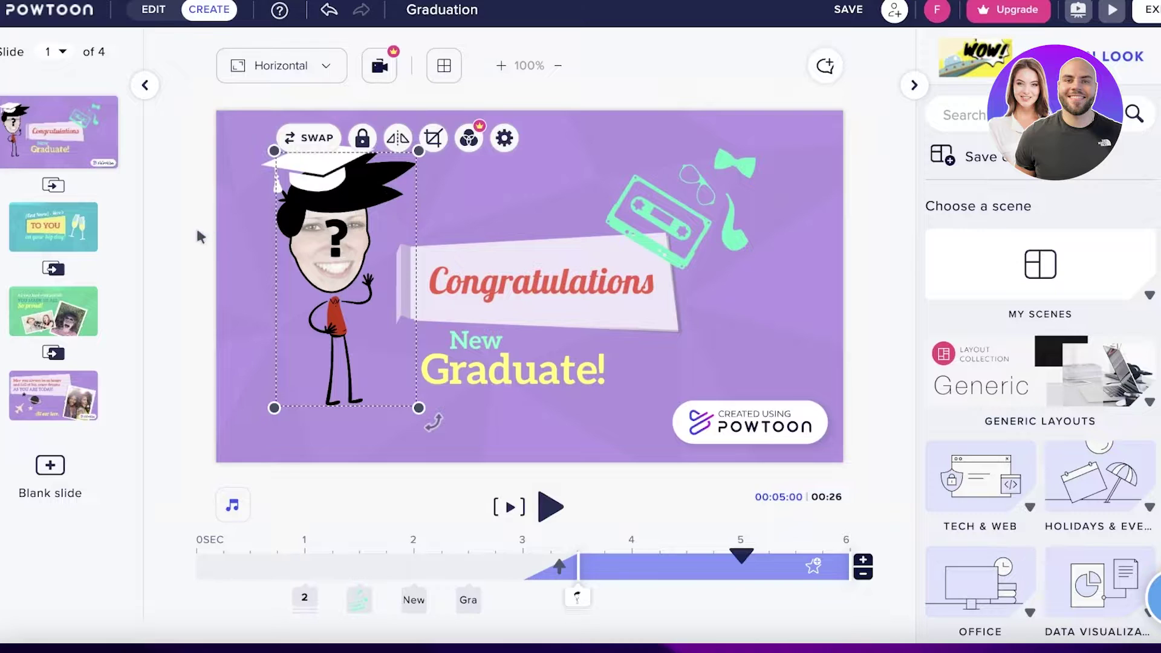
right_click(78, 235)
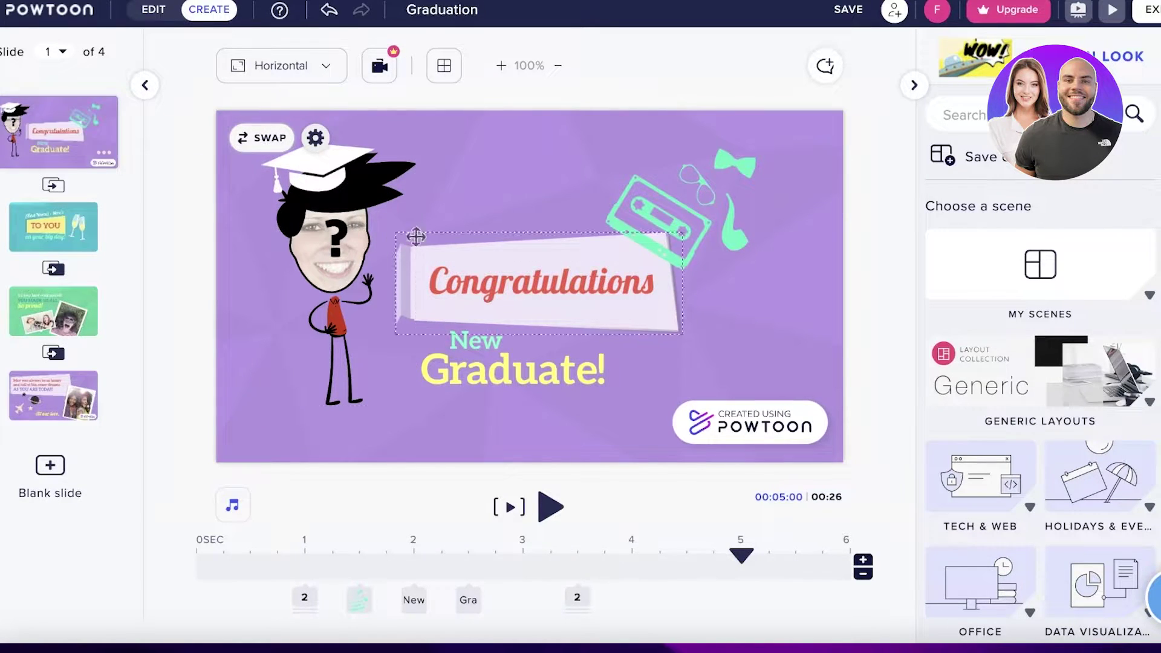
left_click(340, 254)
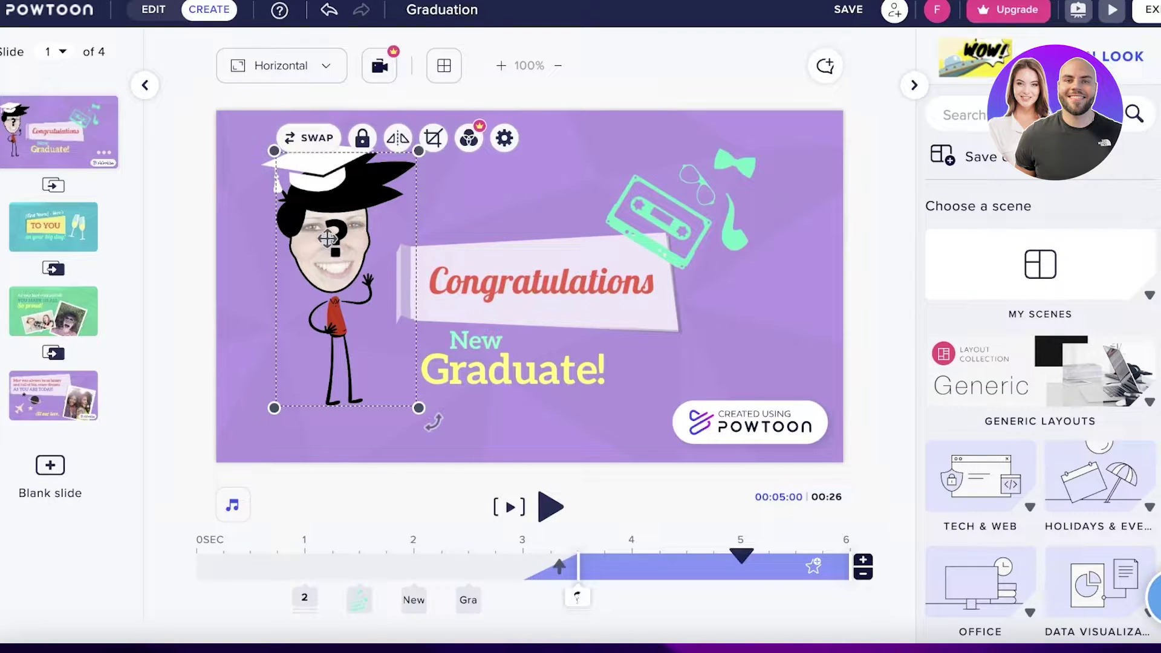
left_click_drag(576, 599, 185, 572)
Preview the playback through slide 2, then rewind slide 1 to its beginning
left_click(551, 508)
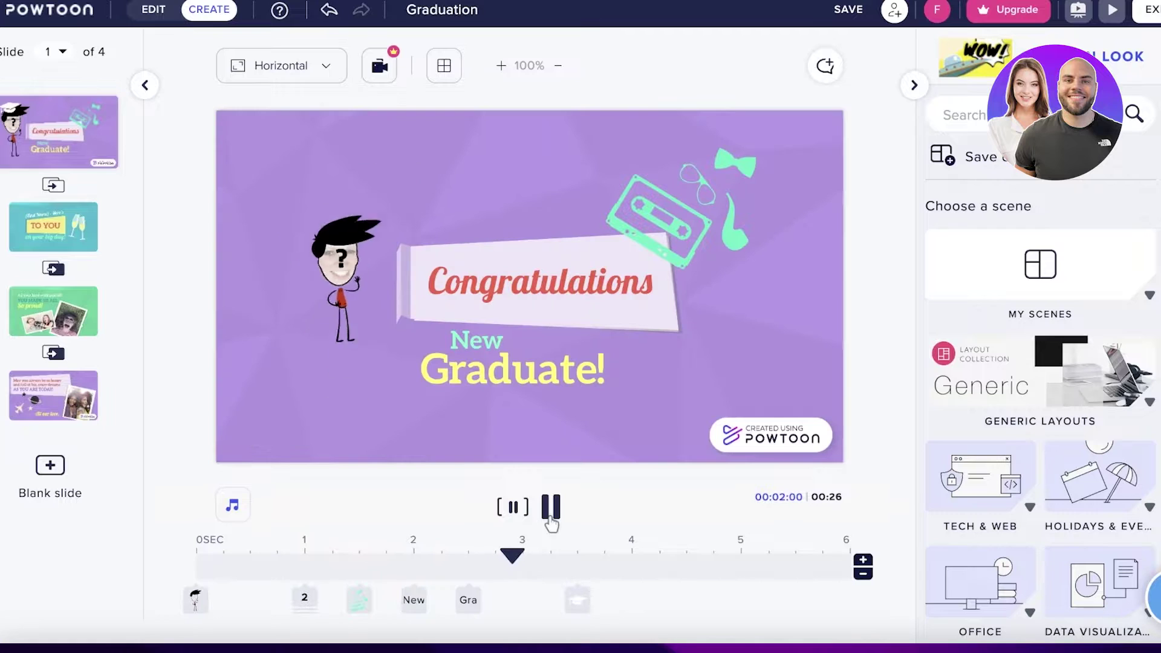
left_click(551, 511)
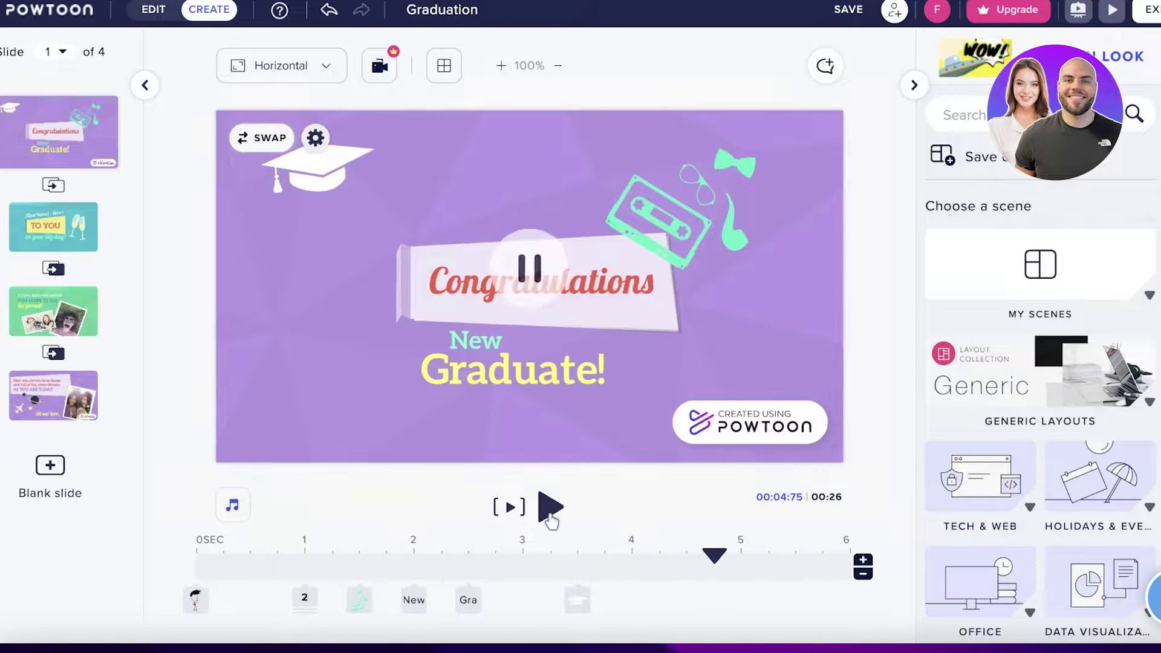
left_click(550, 511)
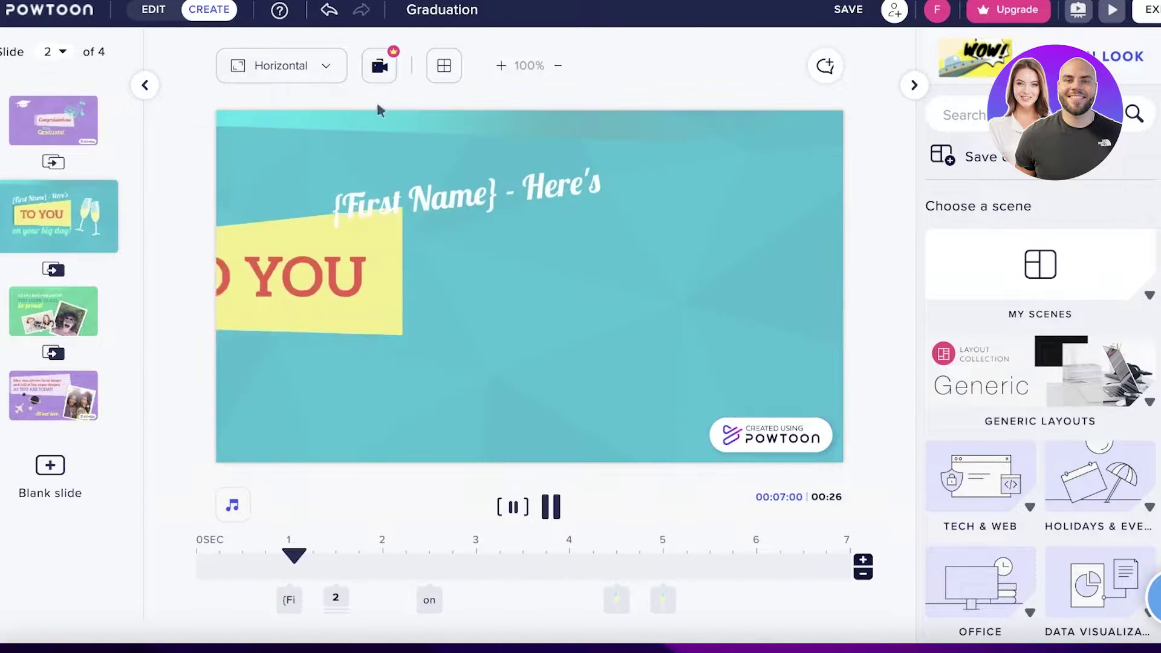
left_click(551, 511)
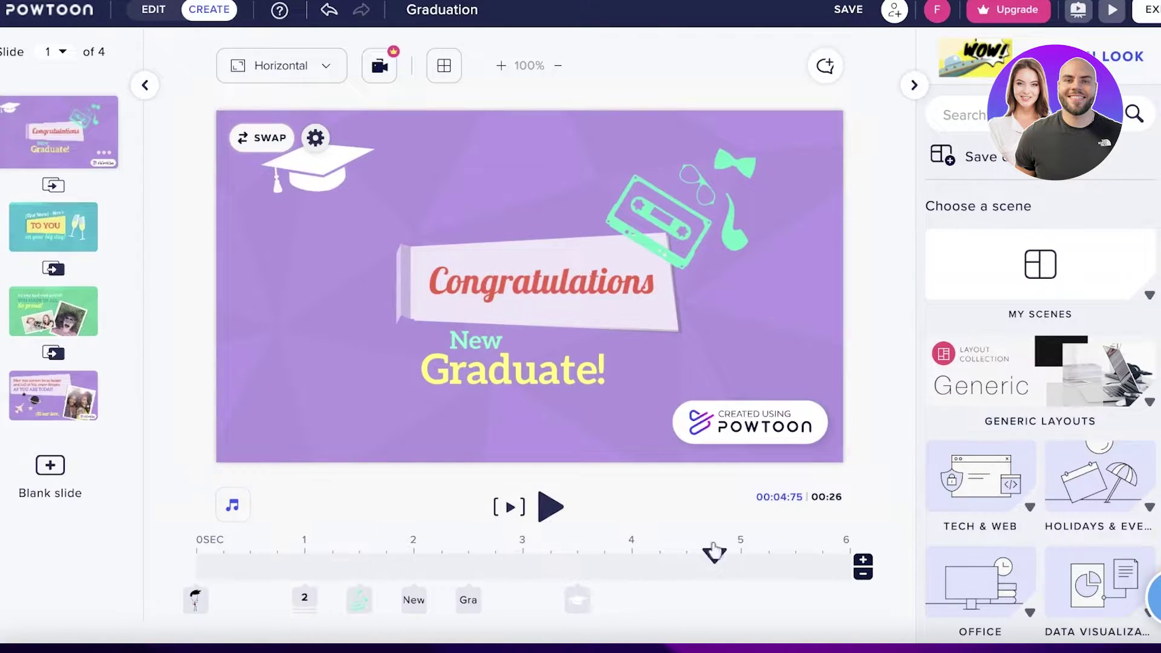
left_click_drag(714, 551, 195, 553)
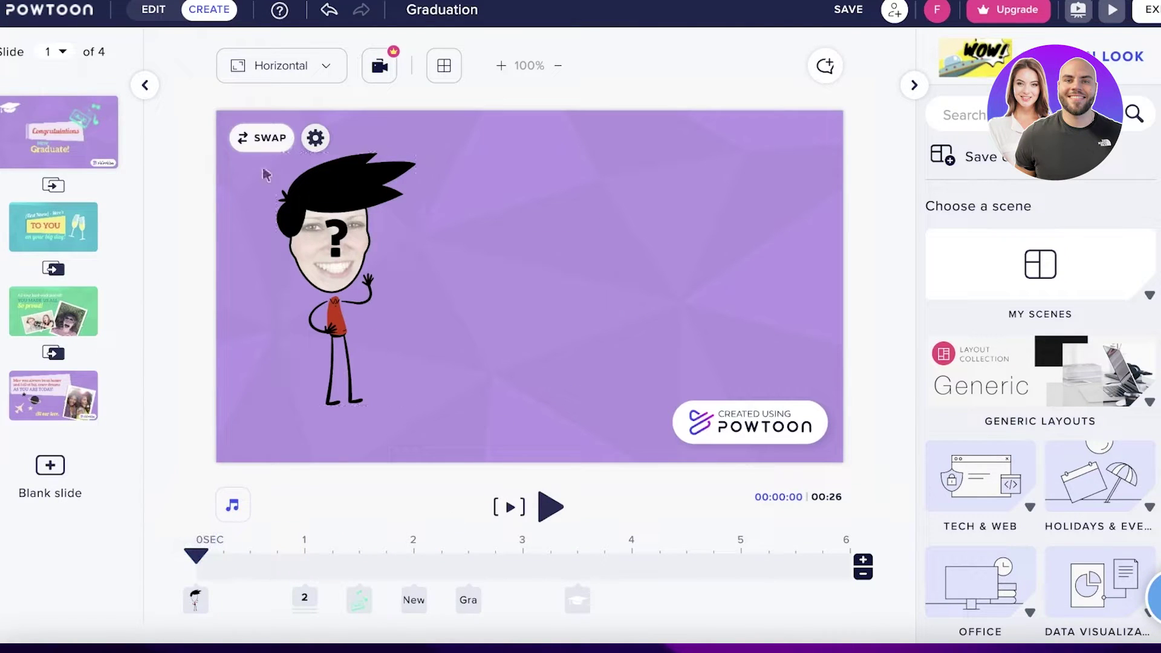
Try swapping the graduate character for the sample puppy image and locking it, keeping neither
left_click(329, 230)
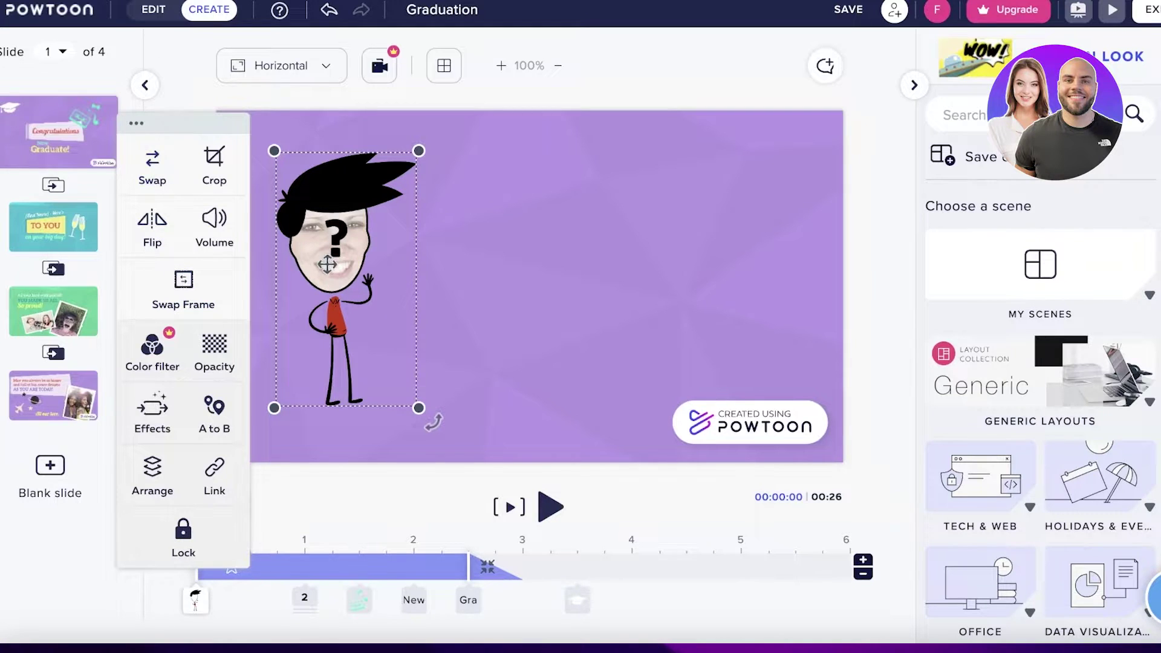
left_click(330, 215)
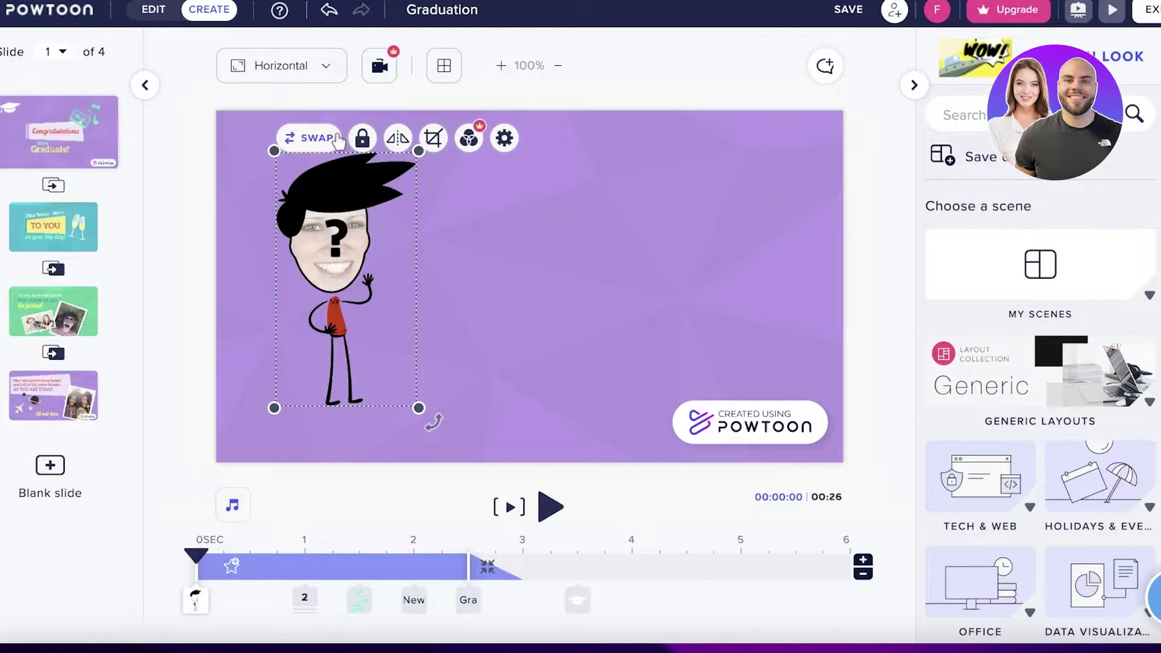
left_click(315, 138)
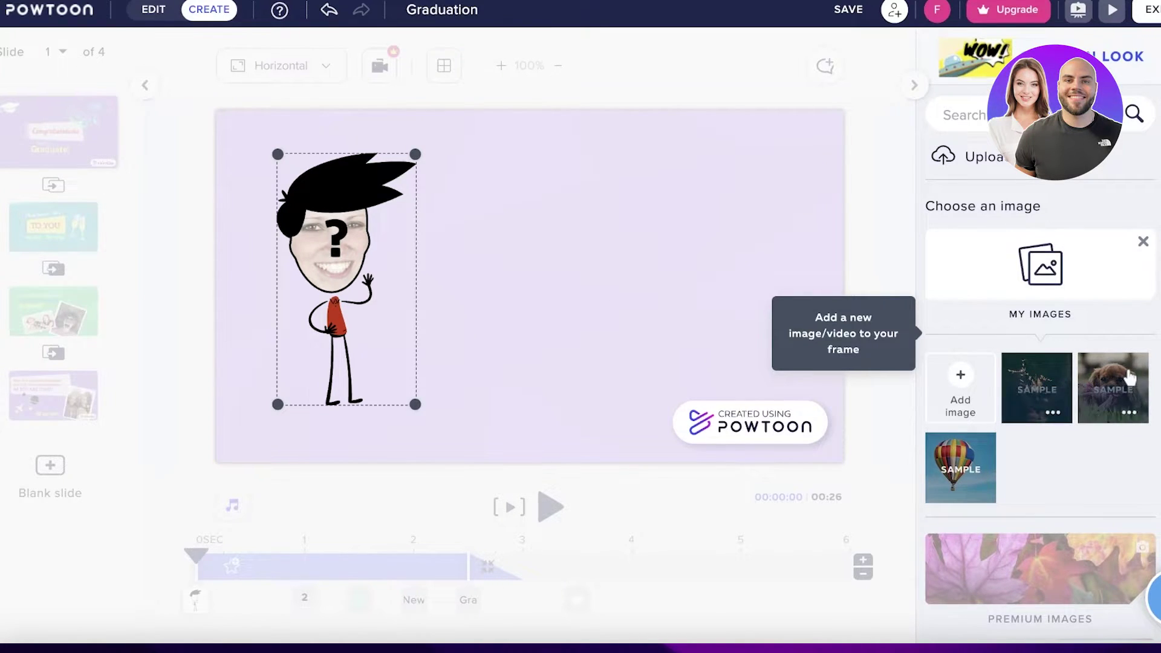
left_click(1130, 412)
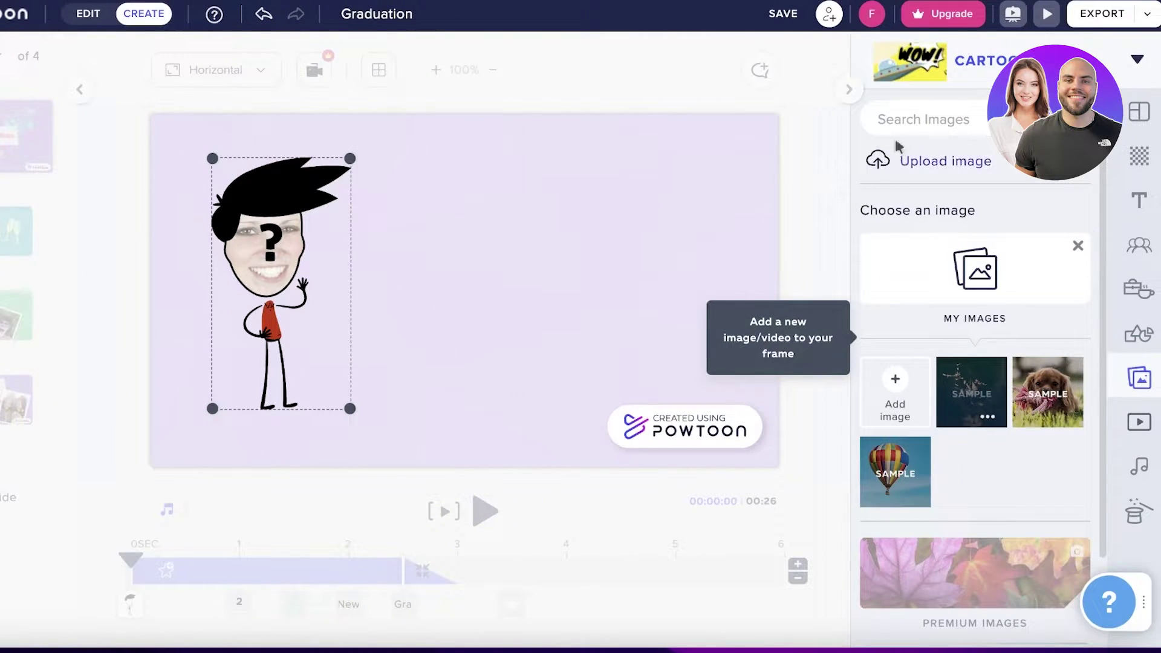
left_click(535, 265)
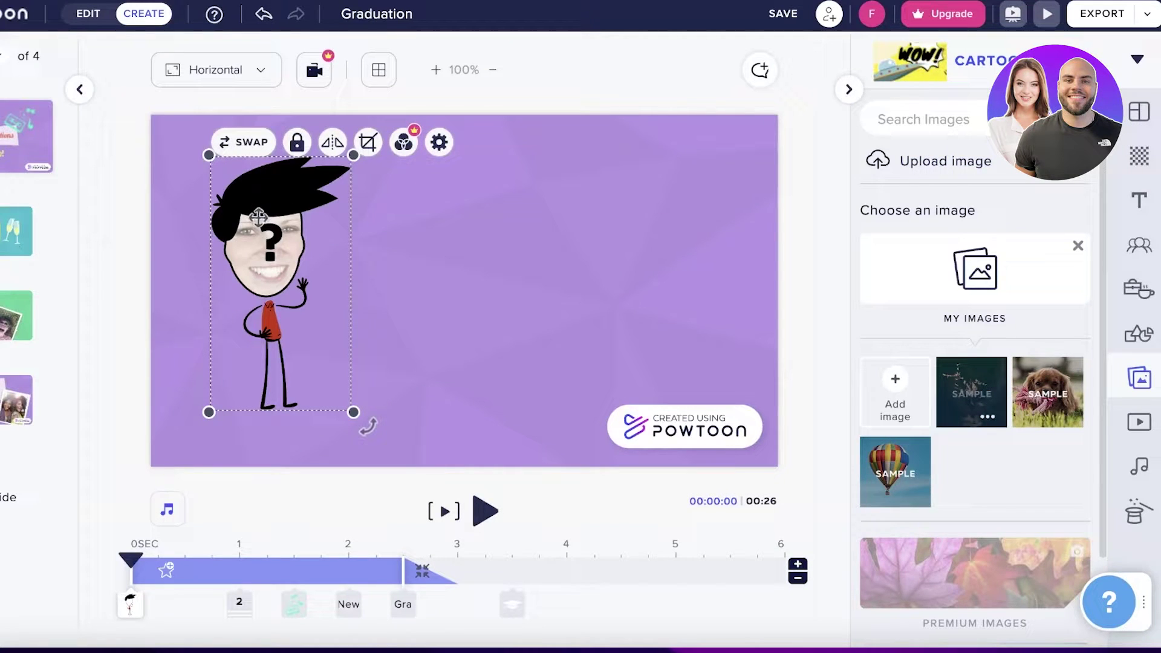
left_click(299, 143)
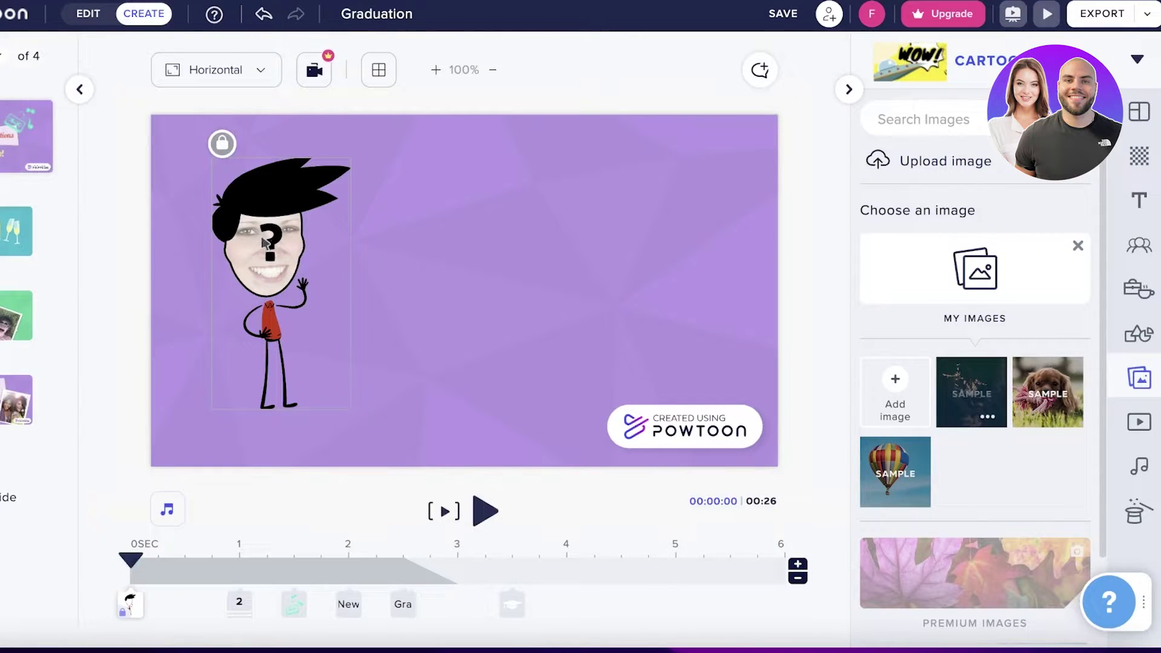
left_click(218, 144)
Delete the question-mark graduate character from slide 1 via its right-click menu
left_click(441, 144)
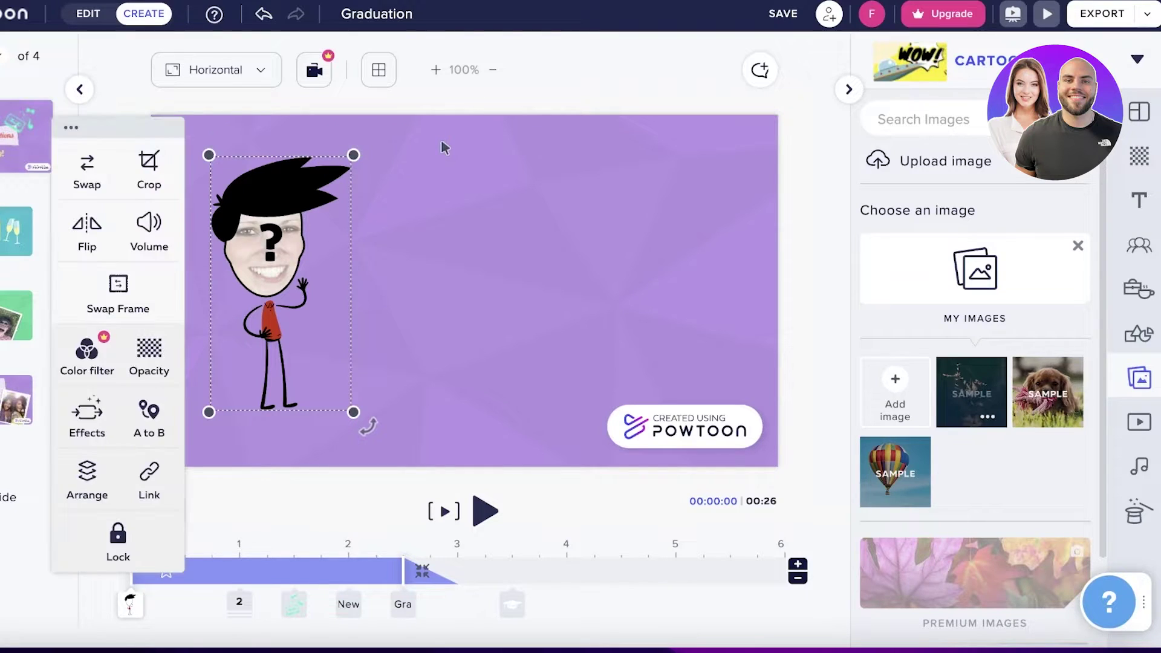
right_click(299, 219)
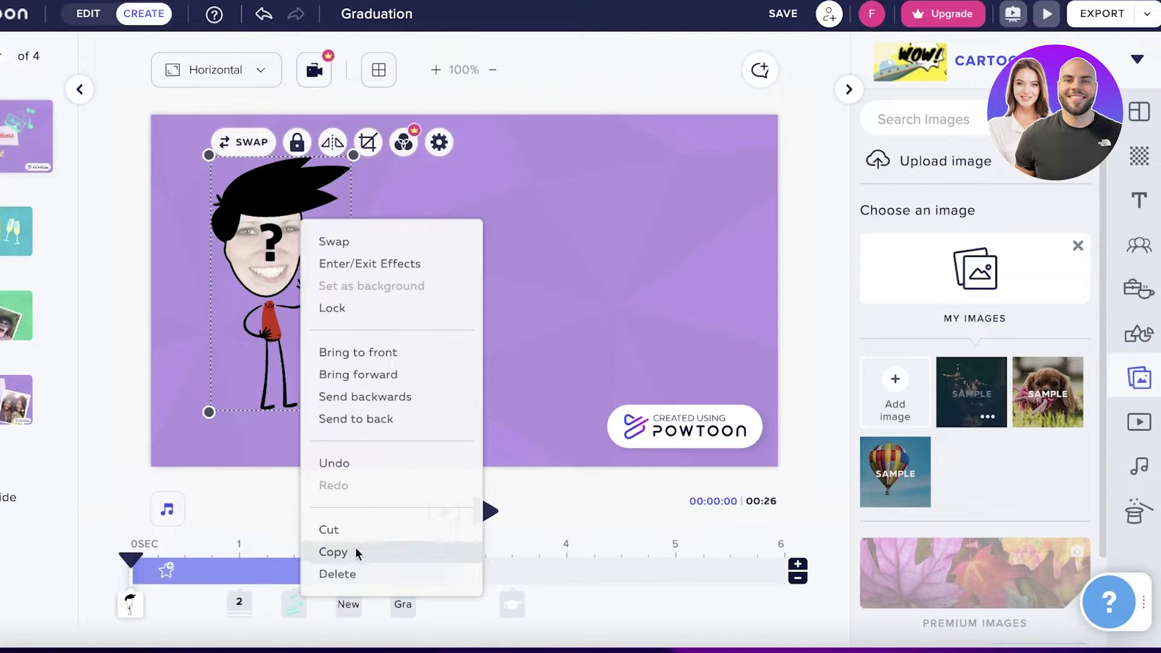
left_click(354, 572)
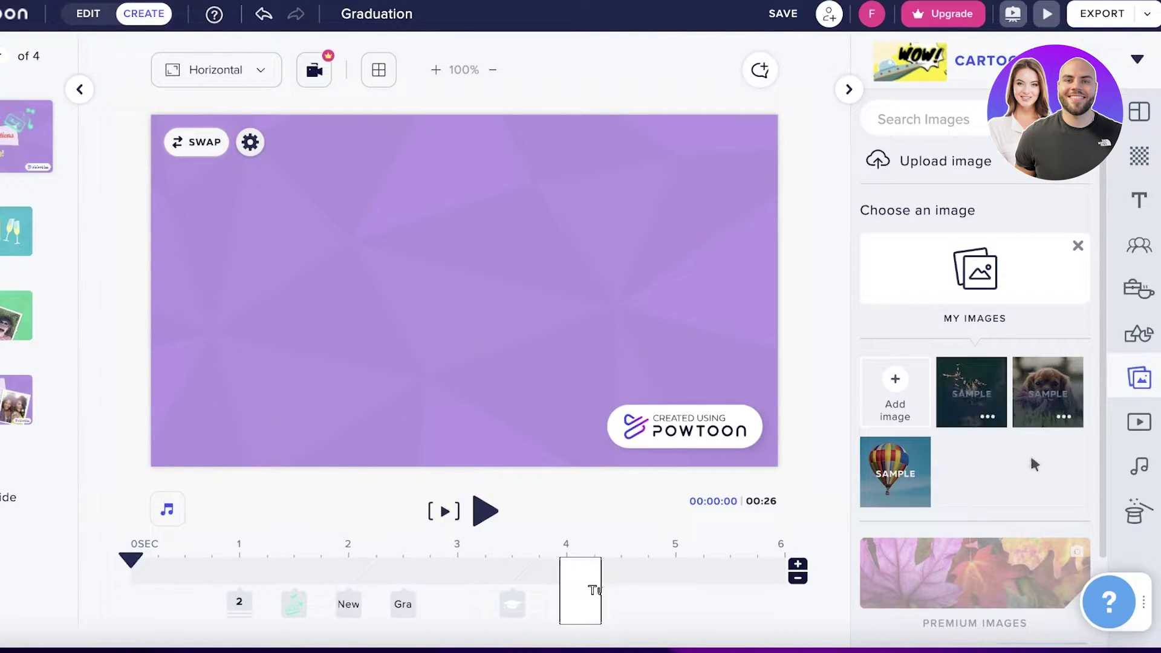
Open the Characters library and browse into the OMNIS character collection
left_click(1137, 249)
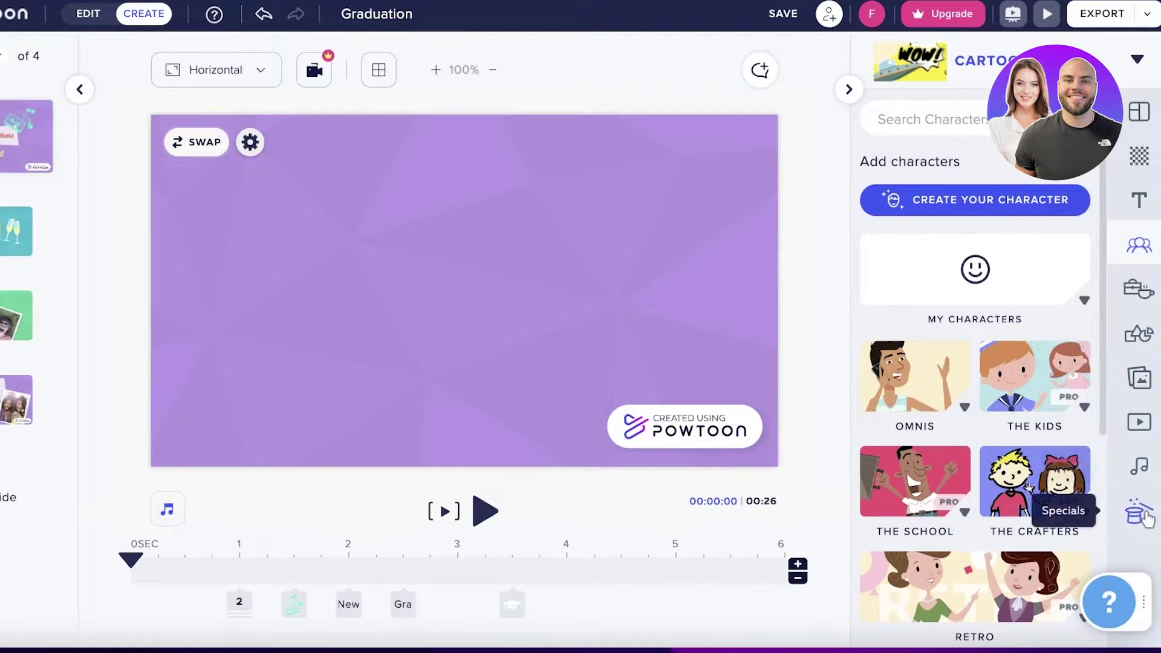
left_click(1140, 245)
left_click(1137, 261)
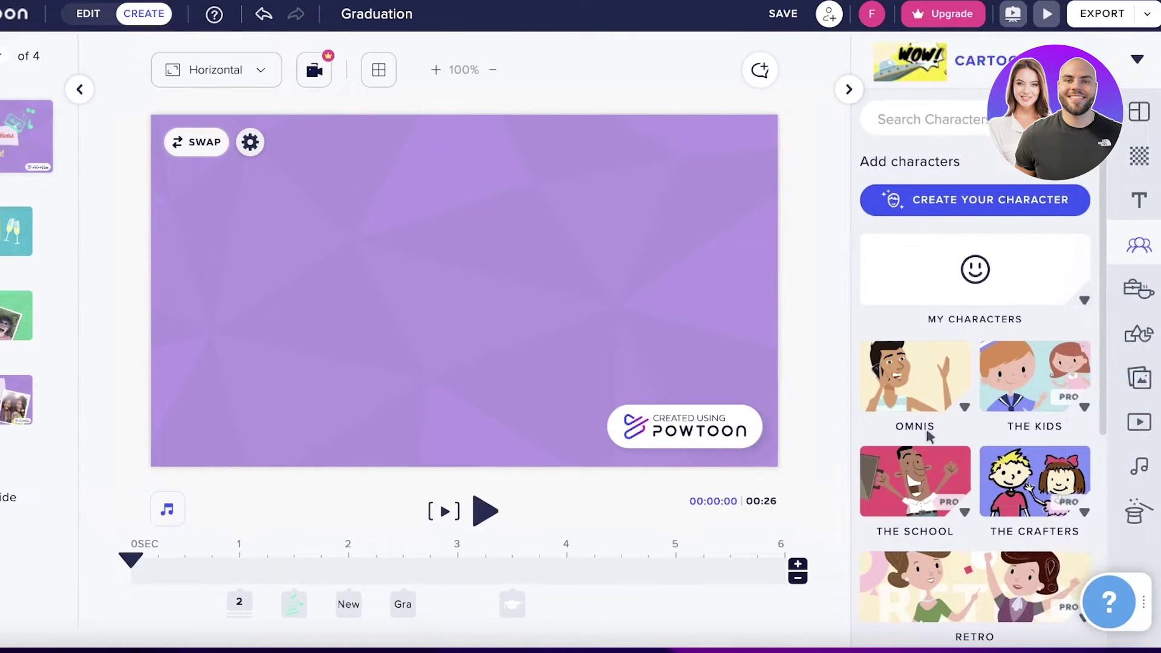
scroll(913, 381, "down", 5)
scroll(954, 316, "up", 6)
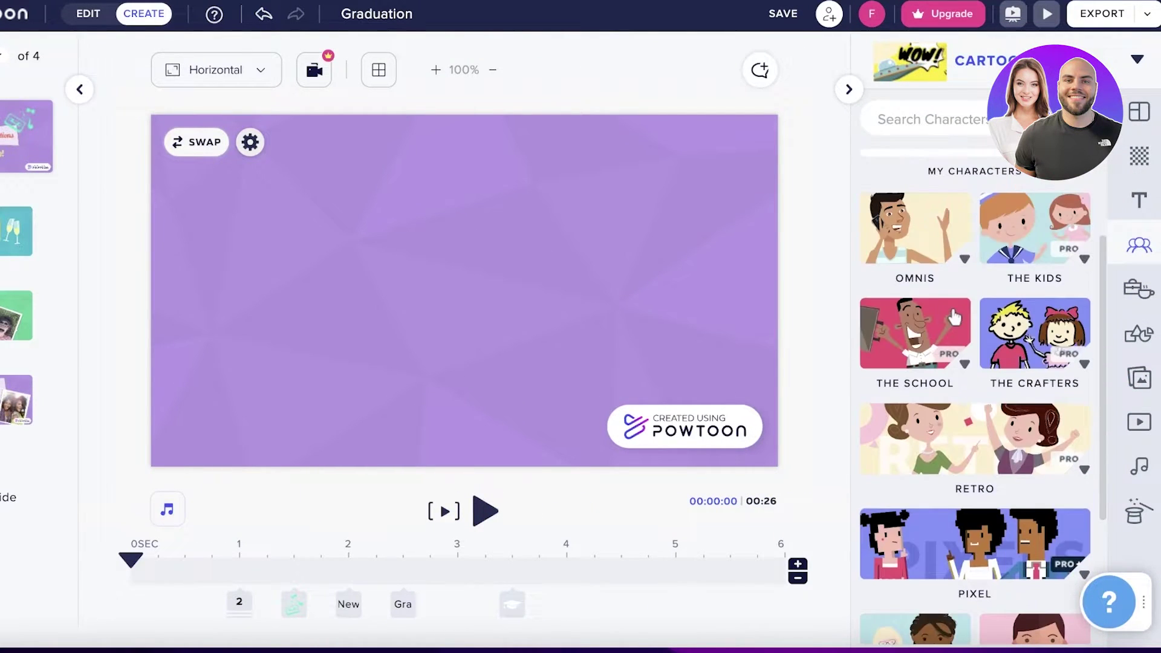
left_click(916, 263)
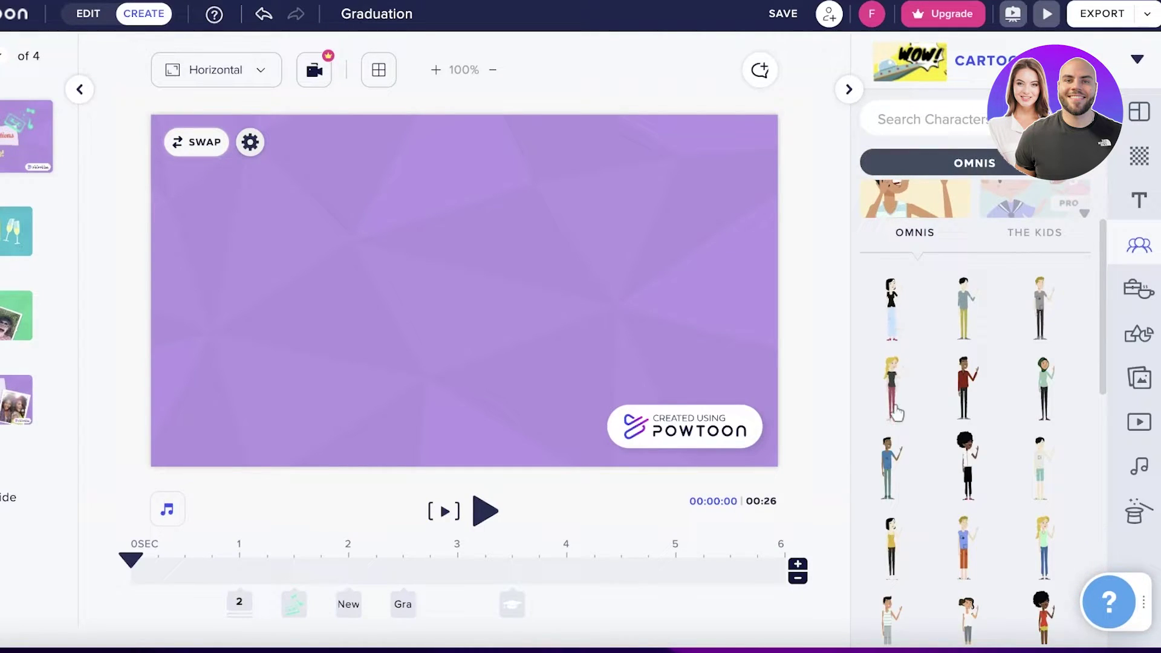
Add the dark-haired Omnis woman to slide 1 and place her toward the left
left_click(897, 309)
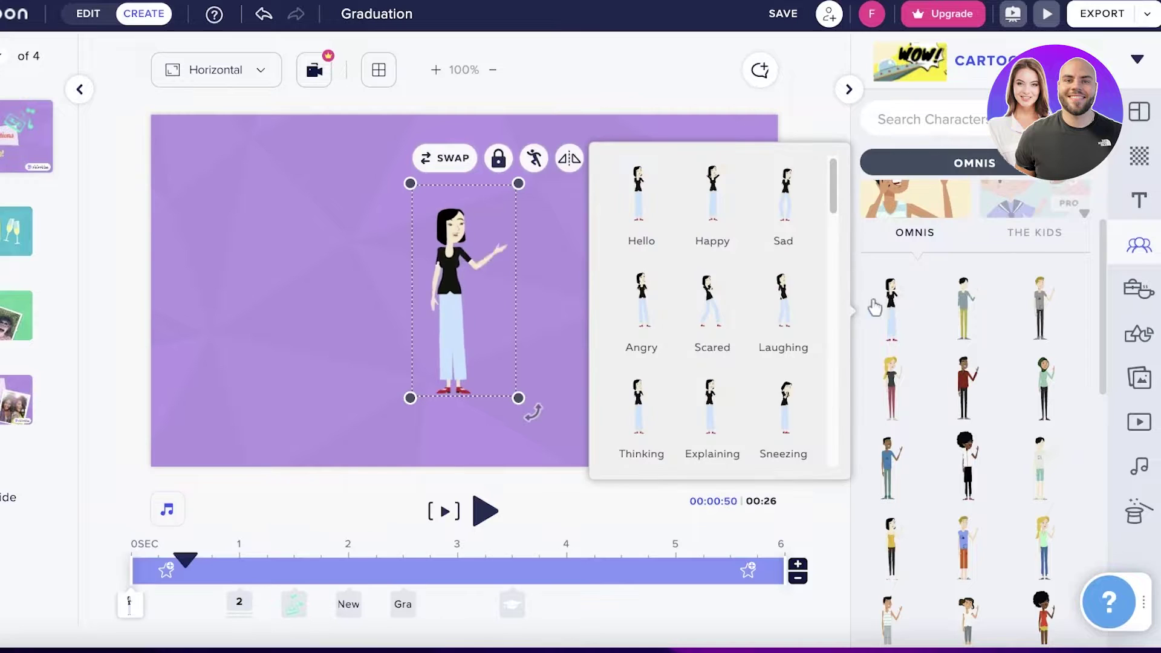
left_click_drag(450, 244, 278, 243)
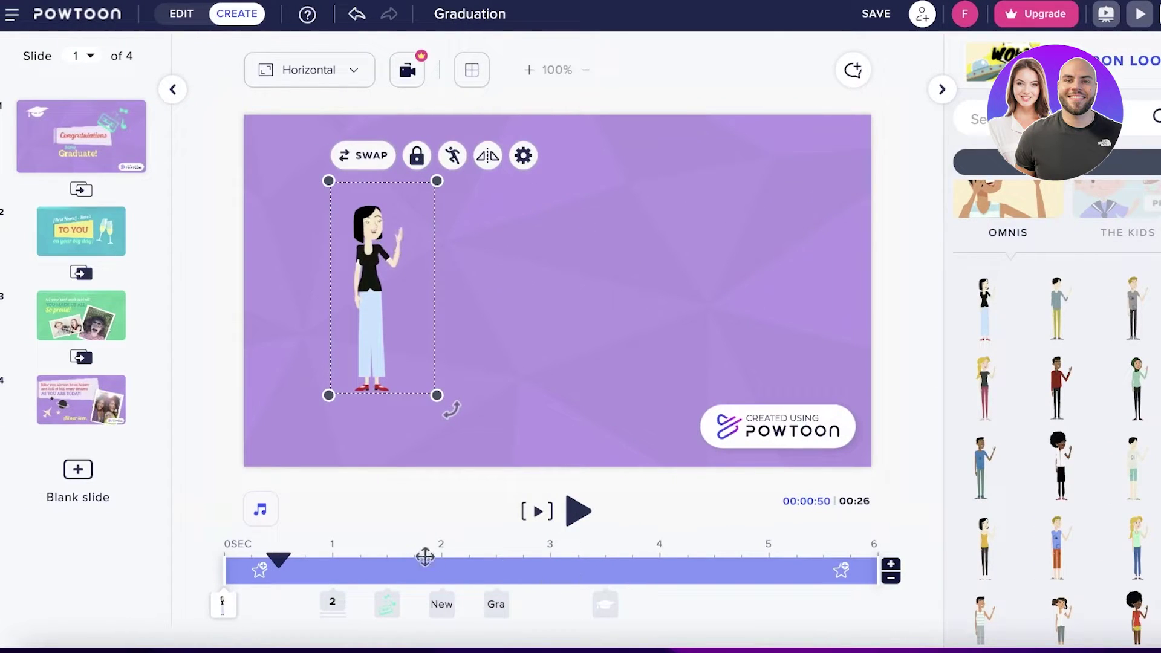
left_click_drag(278, 559, 470, 560)
left_click(346, 313)
left_click_drag(362, 313, 356, 317)
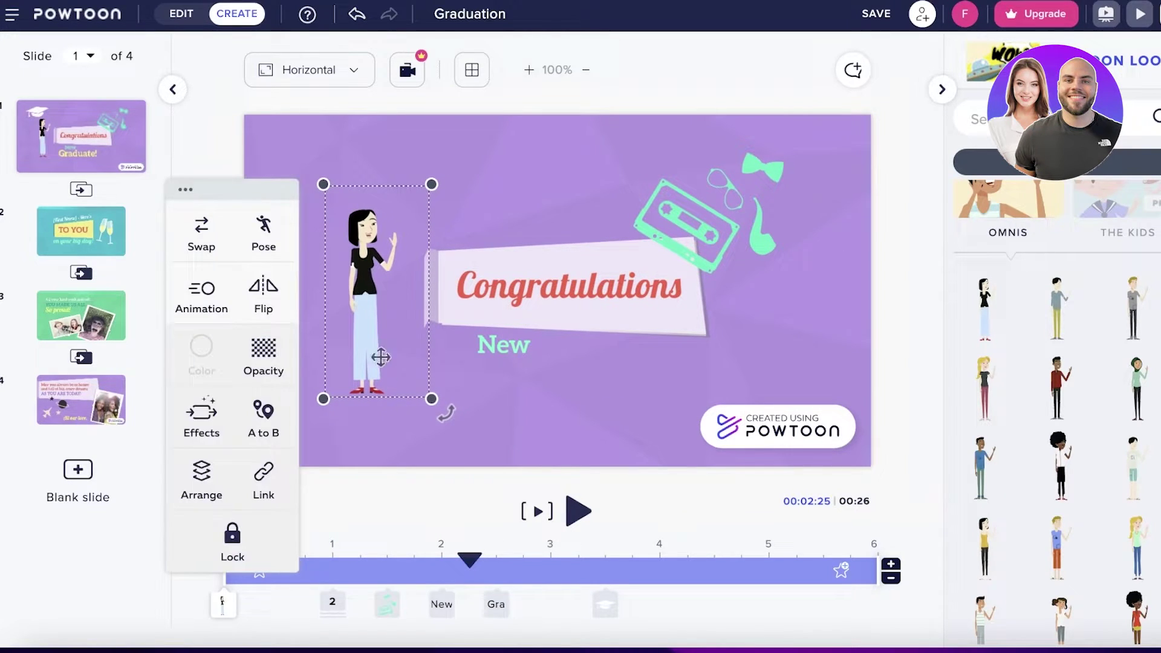
left_click(359, 301)
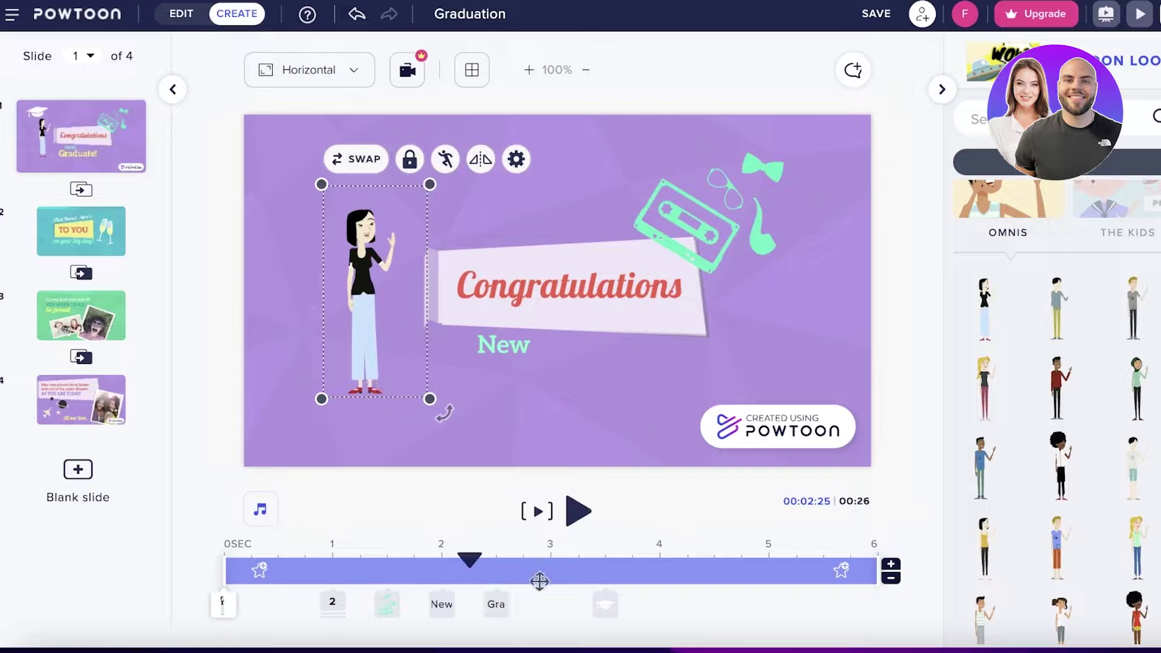
left_click(436, 507)
Lengthen slide 1 by one second and make the woman exit at about 2.5 seconds
left_click_drag(471, 574, 467, 573)
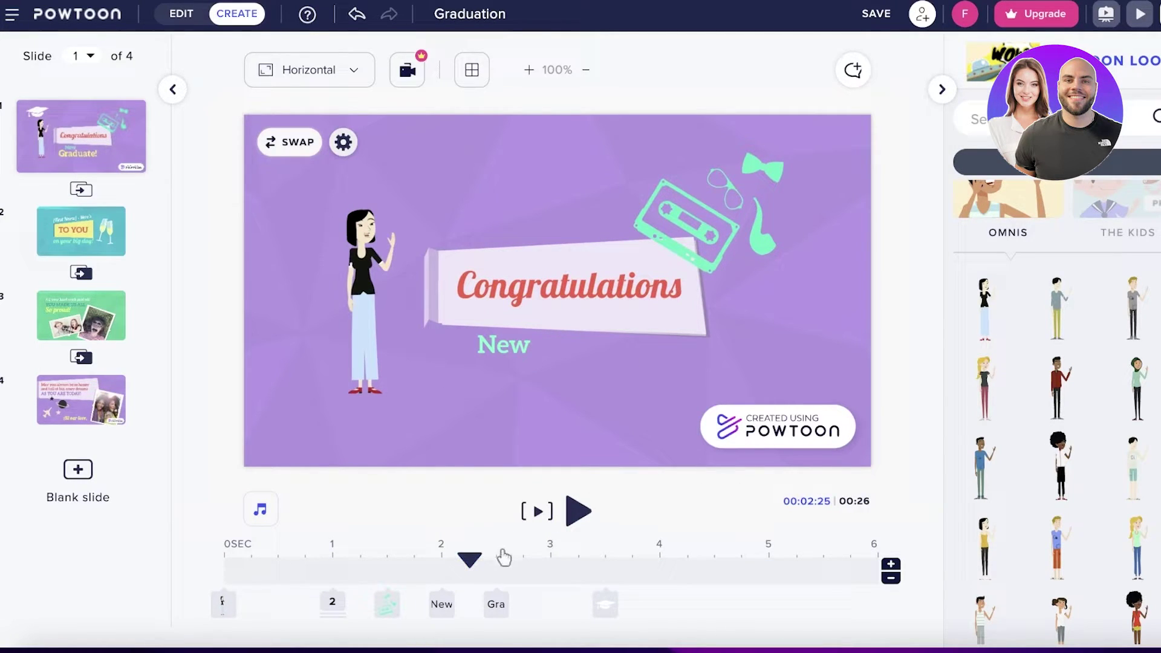
left_click(891, 565)
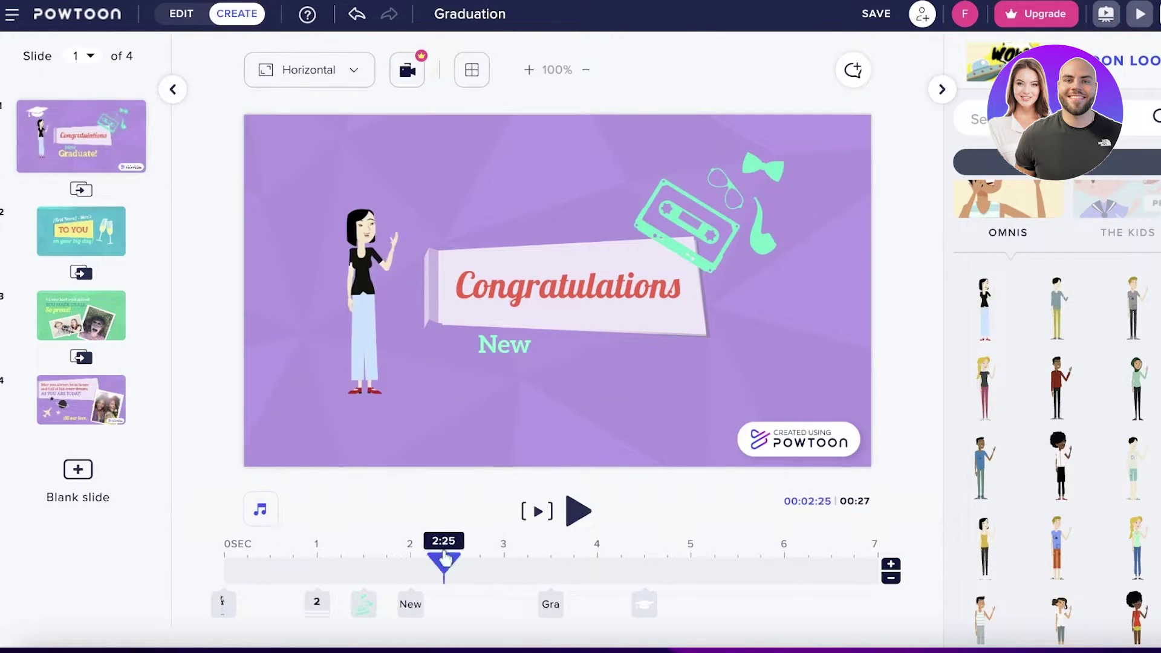
mouse_move(444, 559)
left_mouse_down()
mouse_move(689, 566)
mouse_move(463, 572)
left_mouse_up()
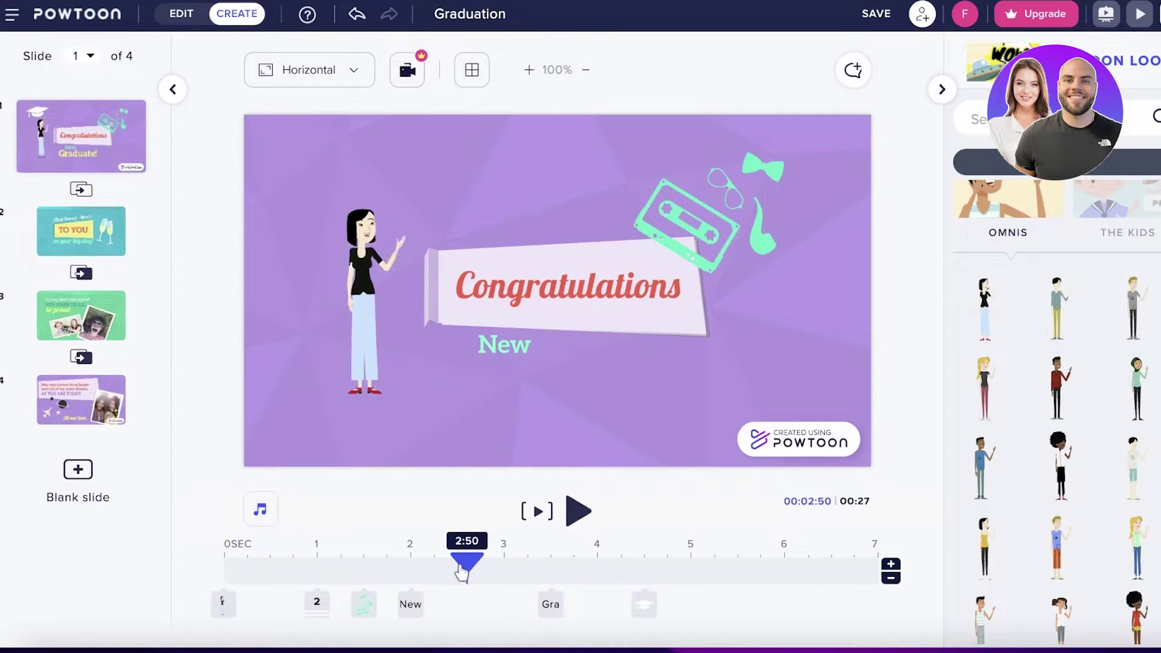
left_click(223, 603)
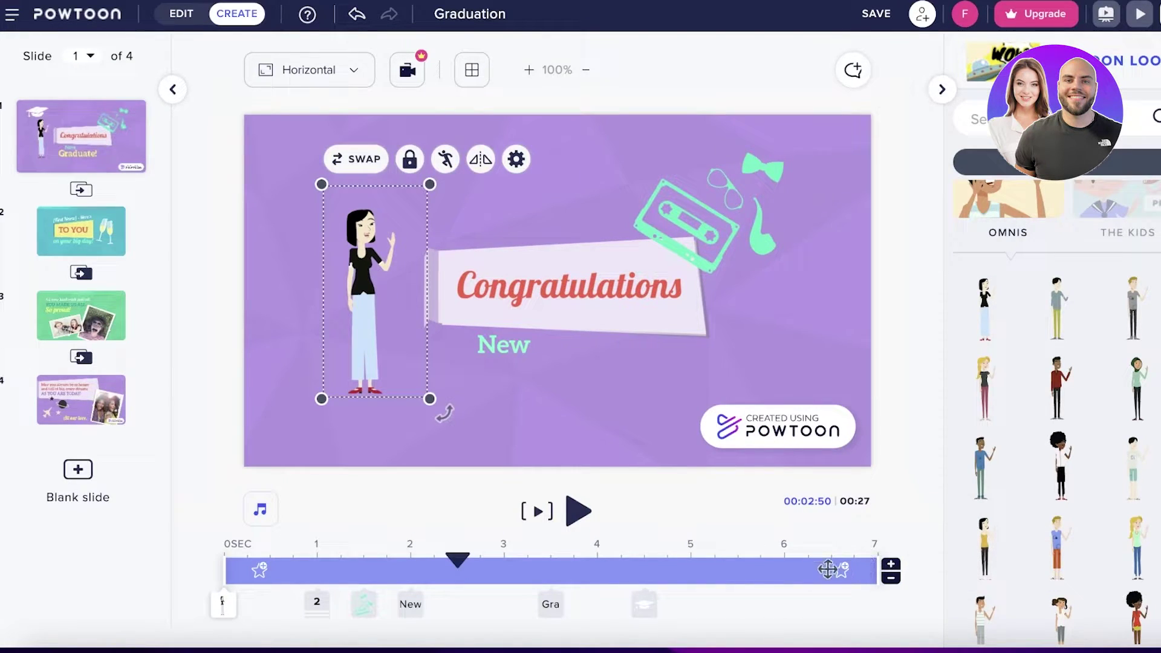
left_click_drag(877, 570, 460, 579)
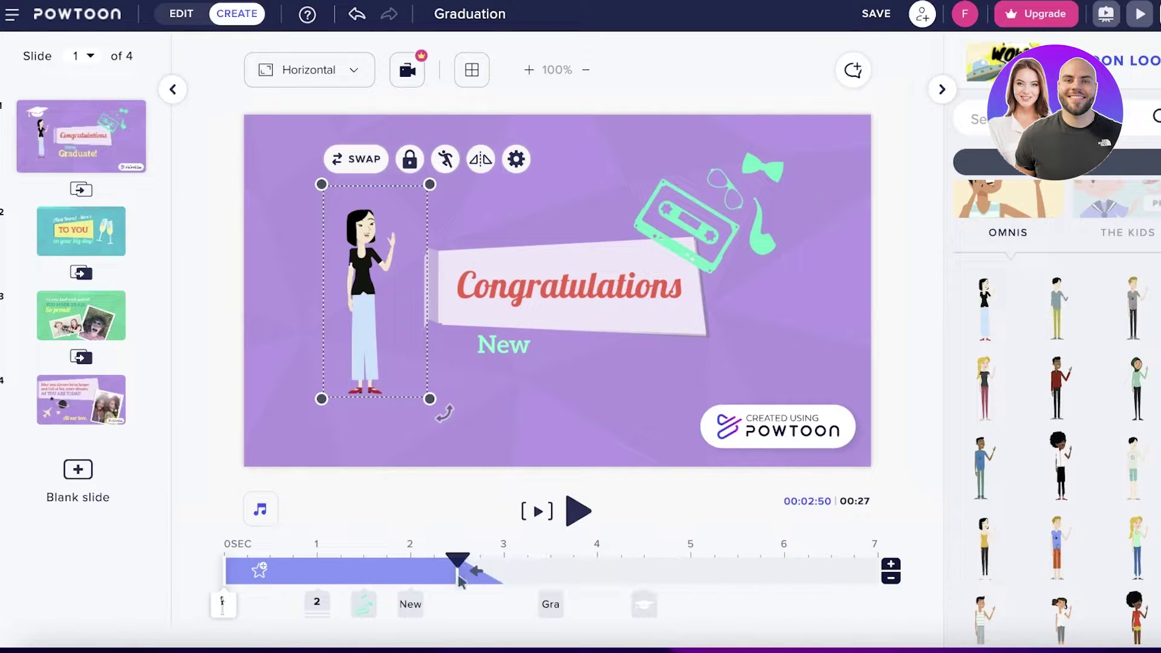
Preview slide 1 from 2.5 s, then rewind and park at 3.75 s showing the title
left_click(572, 517)
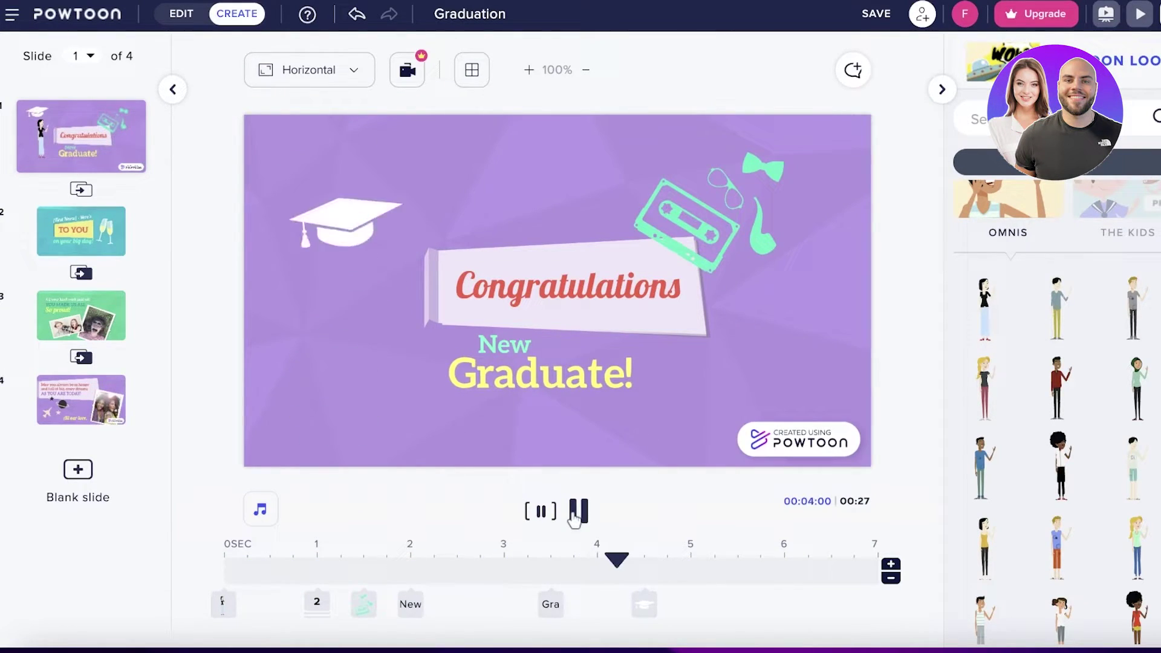
left_click(573, 518)
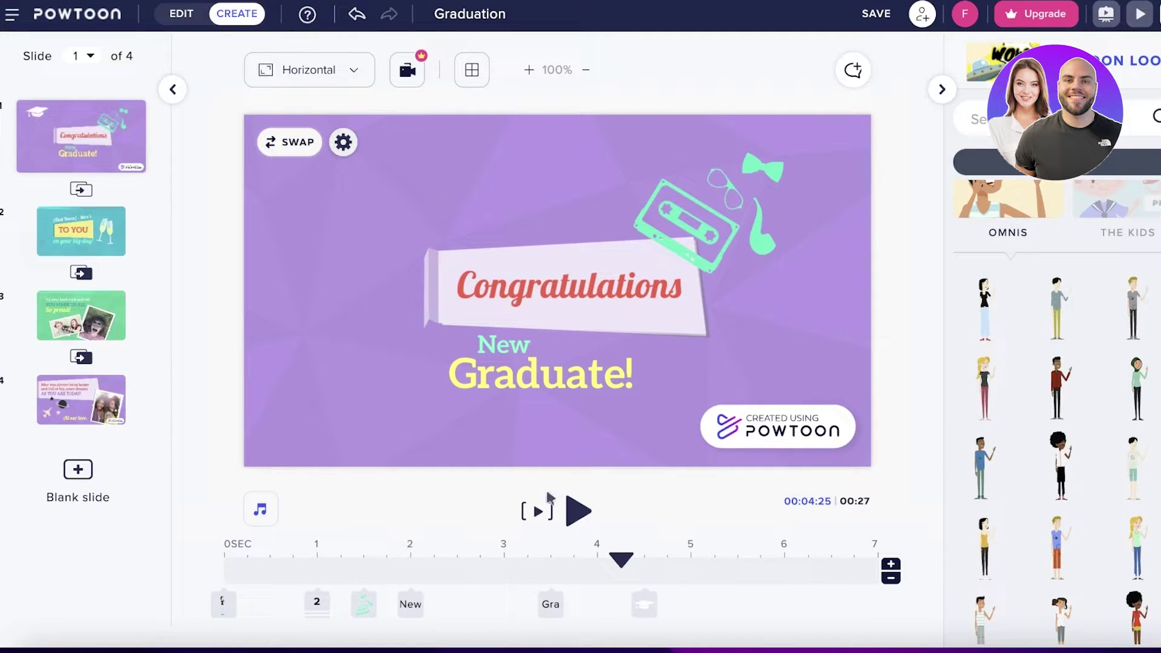
left_click_drag(617, 557, 138, 538)
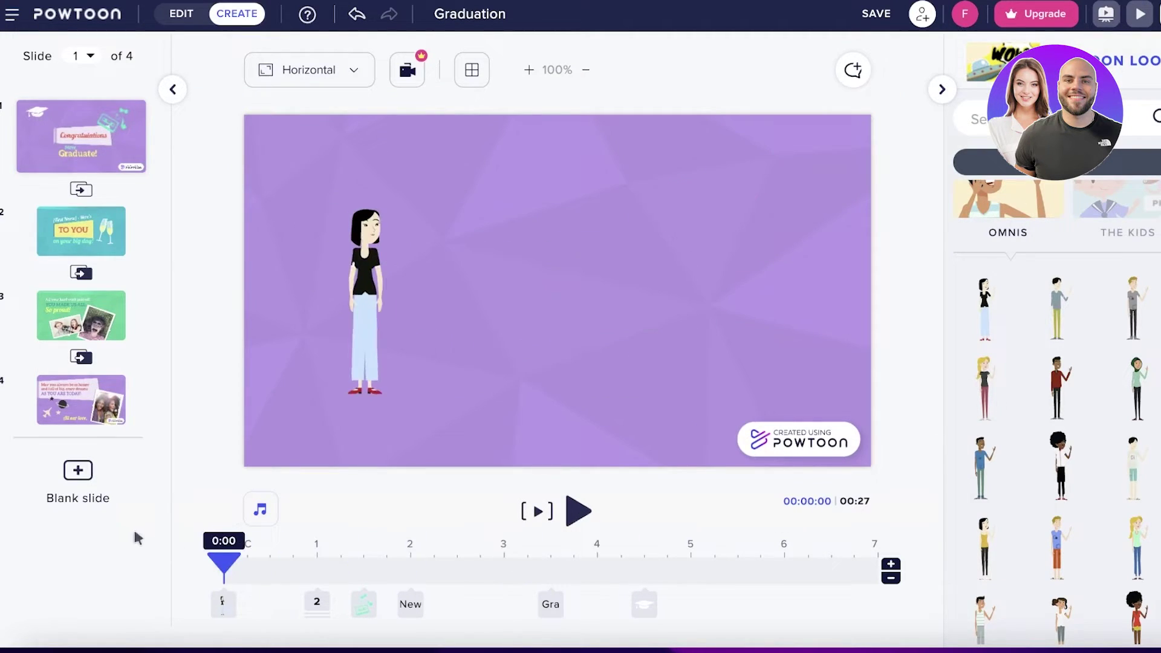
left_click_drag(212, 565, 578, 557)
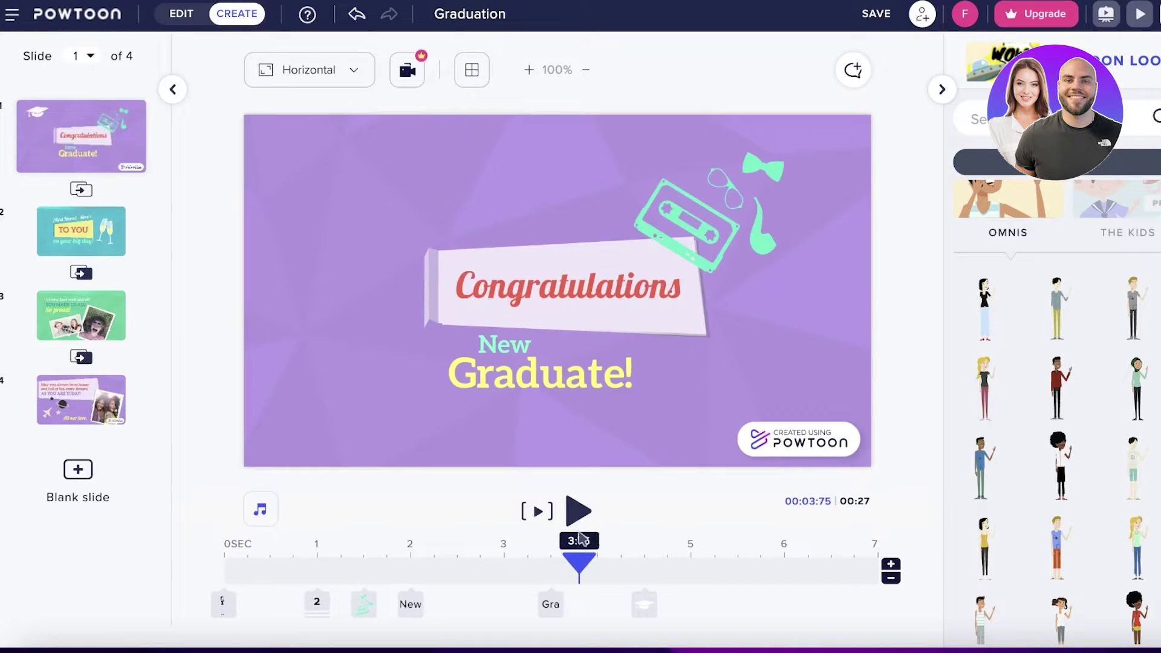
Replace the Congratulations title text with HELLO!
left_click(571, 286)
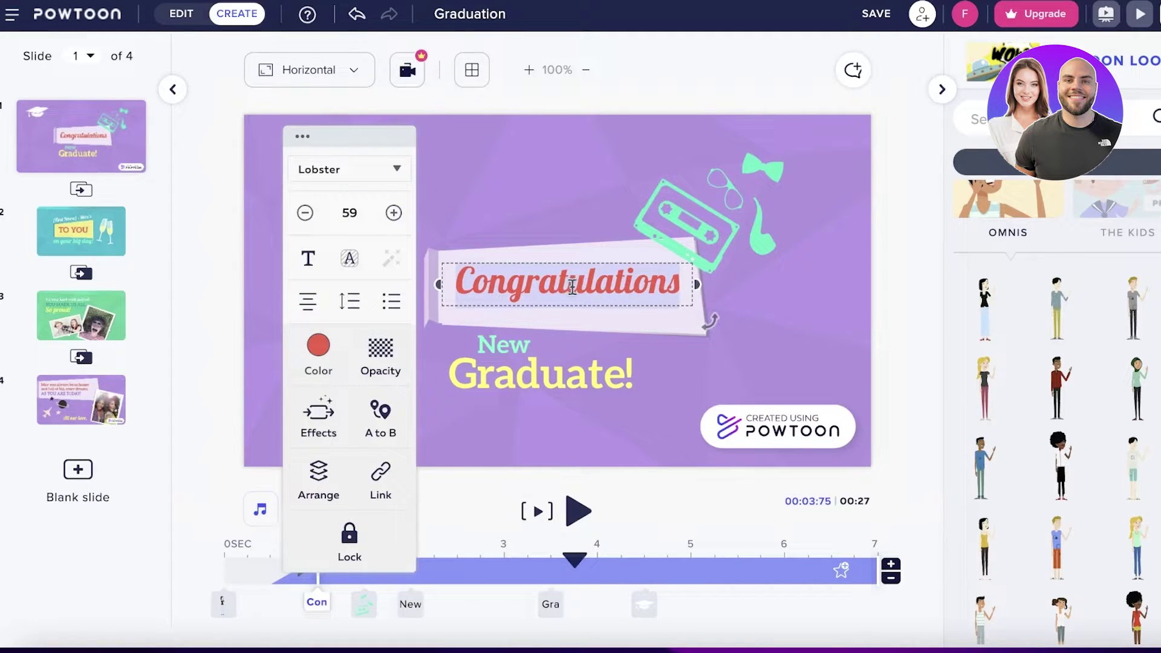
type("HELLO!")
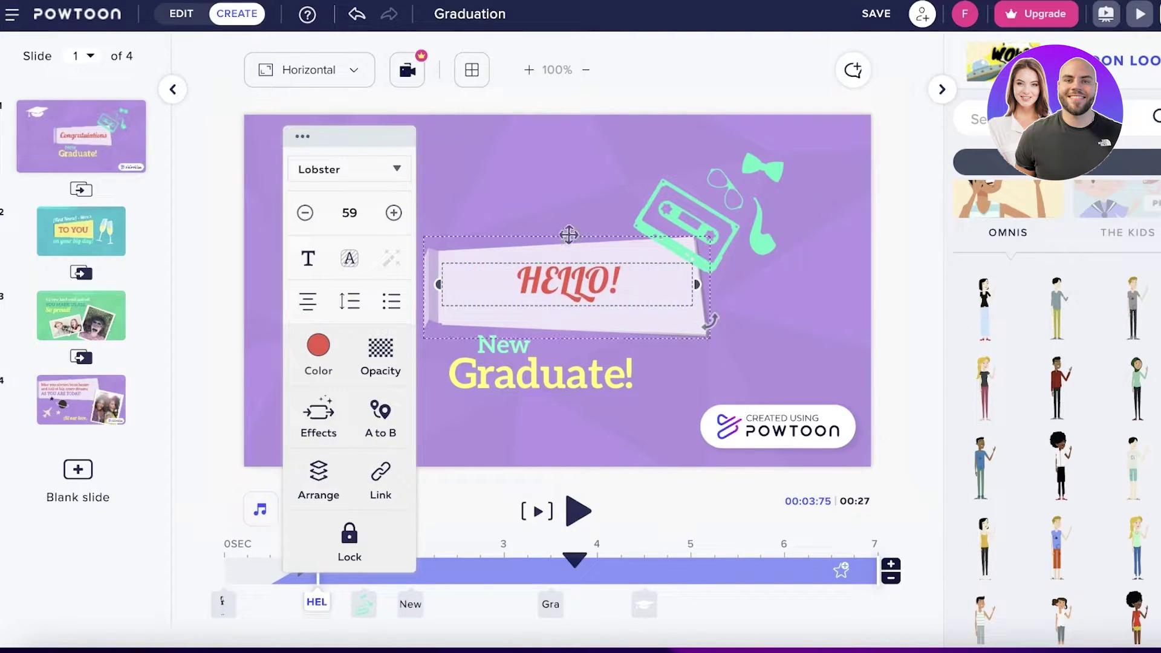
left_click(557, 239)
Shrink the HELLO! banner and shift it slightly left and down
left_click(498, 314)
left_click_drag(422, 340, 487, 316)
left_click(747, 298)
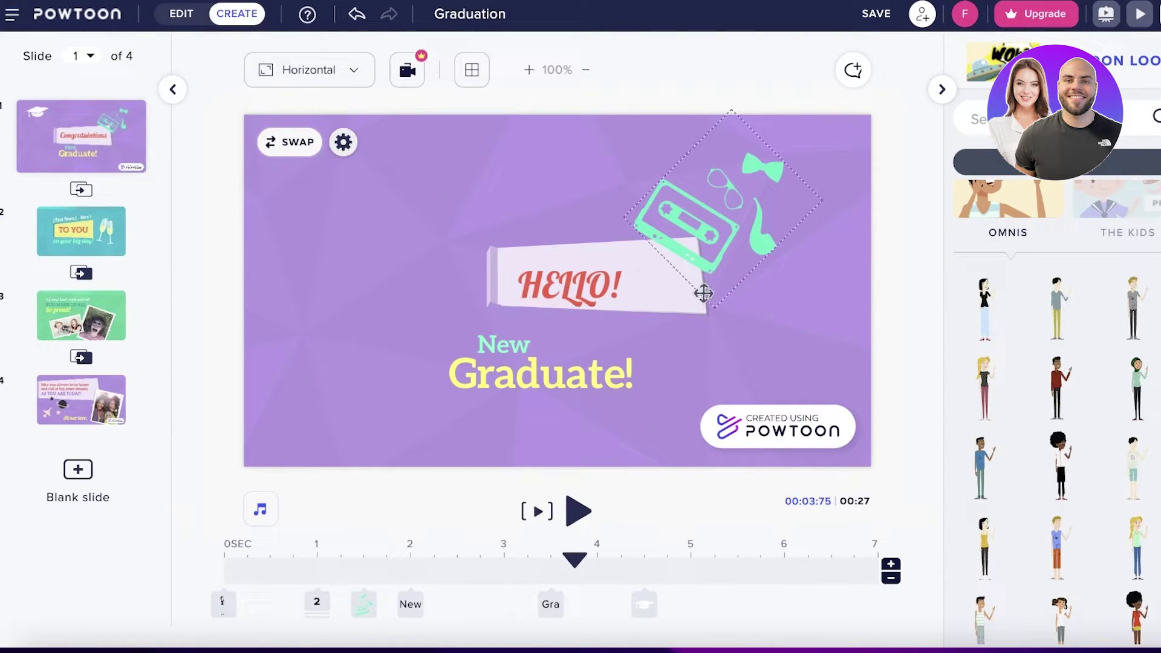
left_click_drag(693, 307, 670, 314)
Delete the Graduate! and New text lines from slide 1
left_click(568, 379)
key("Delete")
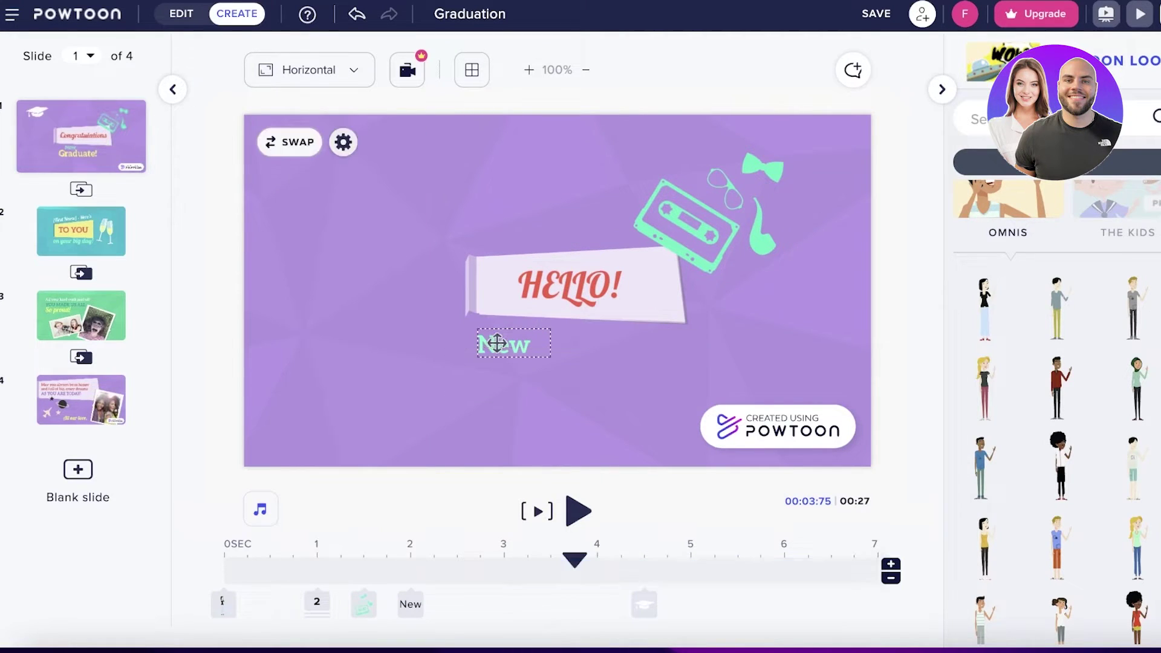
left_click(514, 341)
key("Delete")
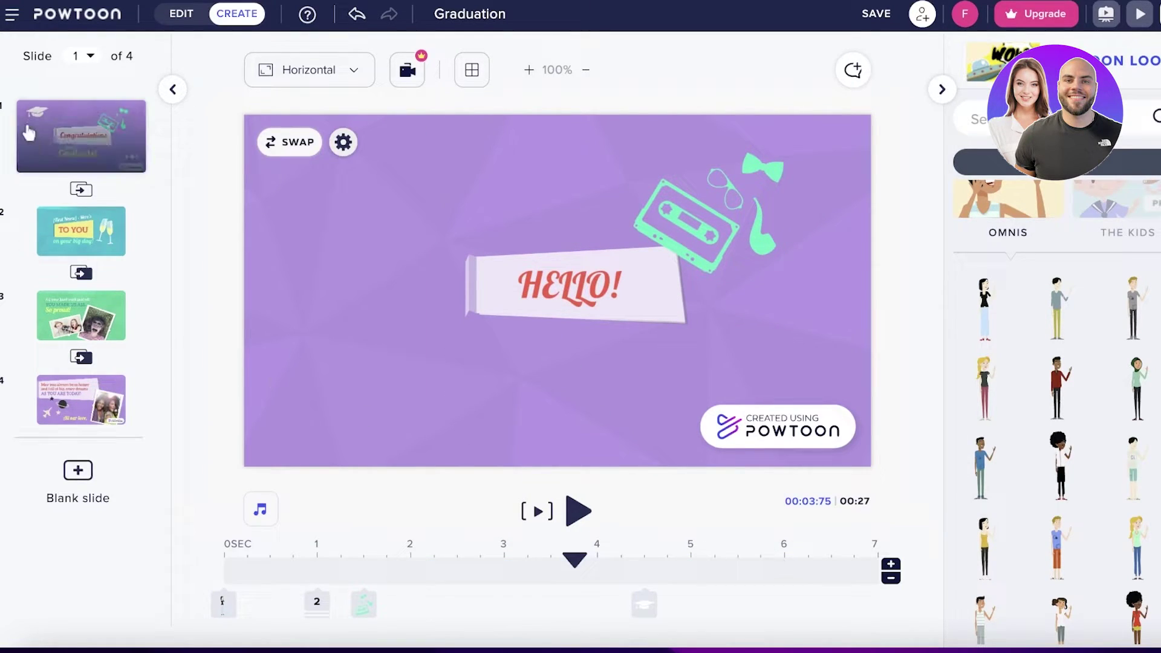
Play slide 1 from the start and pause it at 3.75 seconds
left_click_drag(579, 564, 86, 575)
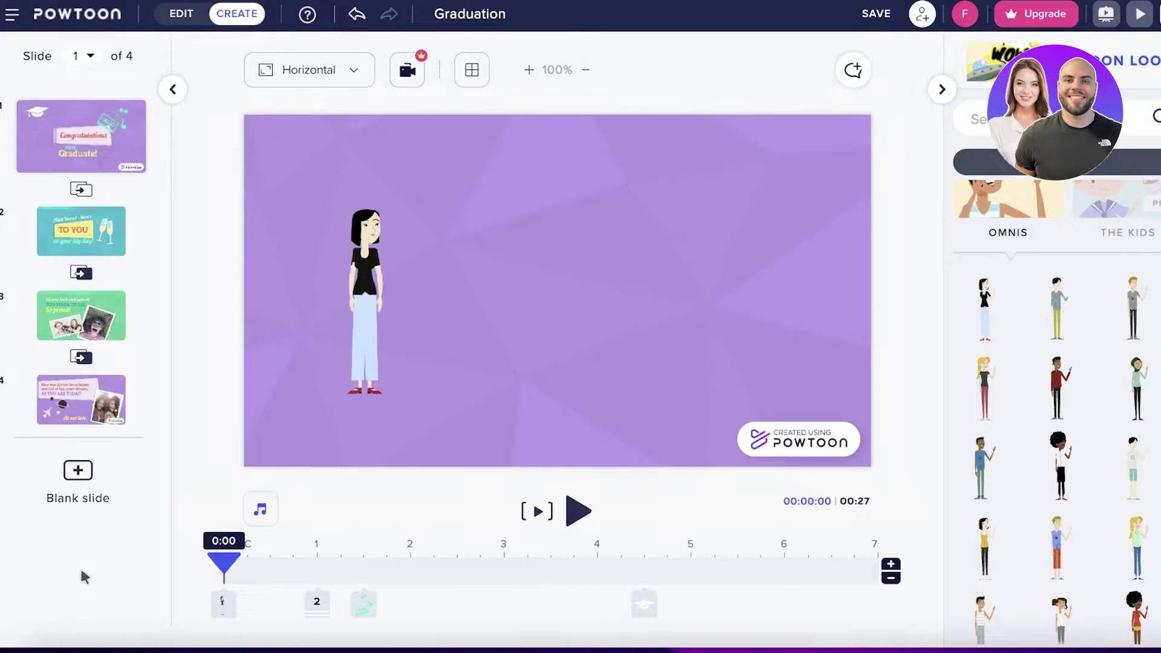
left_click(584, 515)
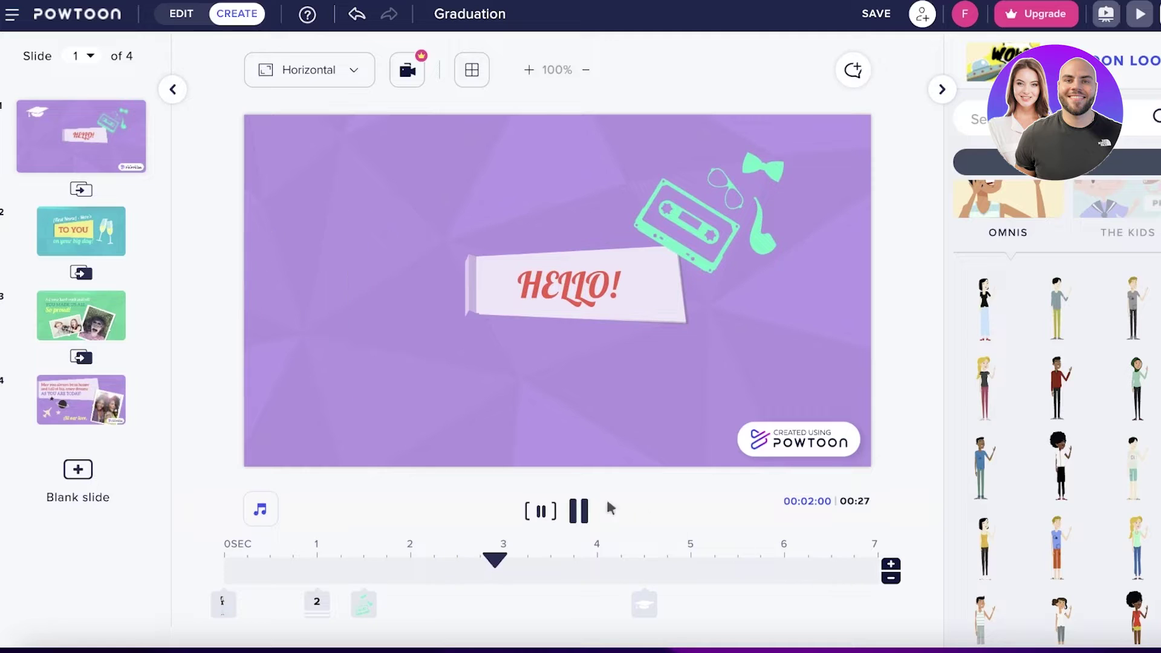
left_click(581, 511)
Cut three seconds from slide 1 so it ends at 4 s, then replay from 1.75 s
left_click(891, 578)
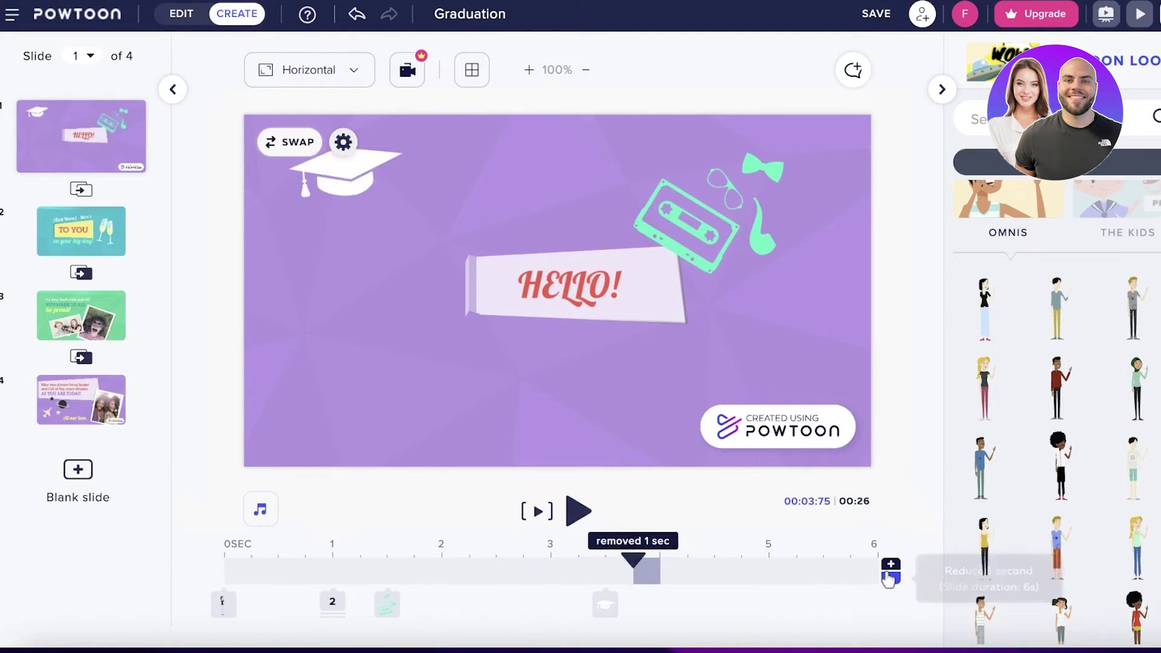
left_click(891, 578)
left_click(891, 577)
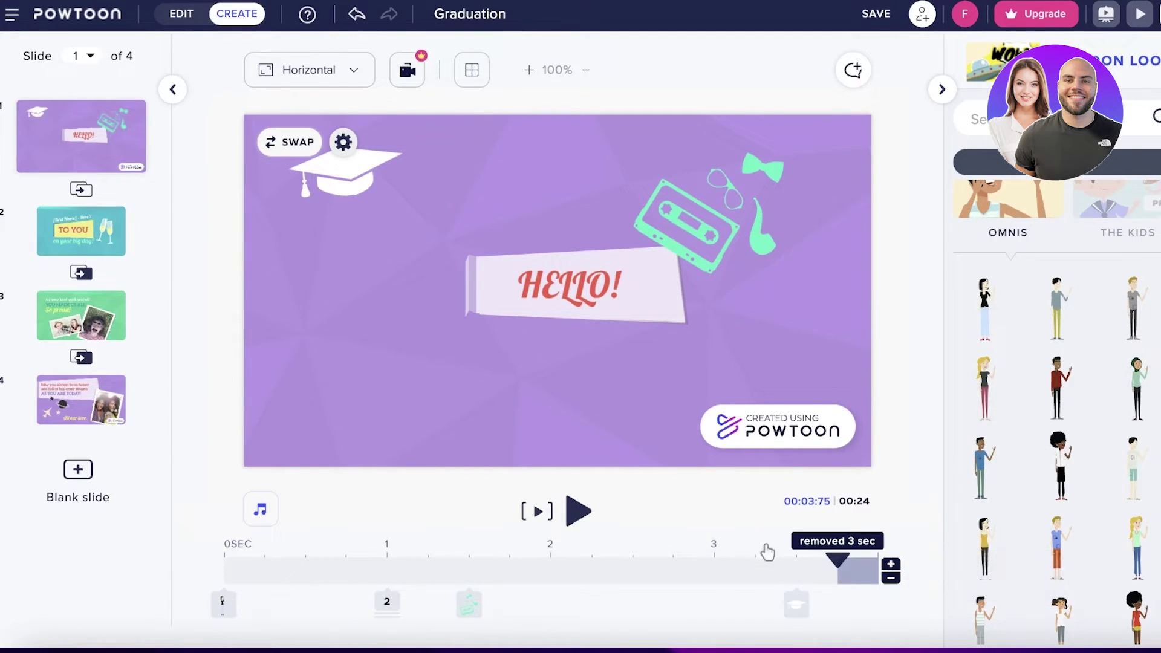
left_click_drag(842, 566, 530, 556)
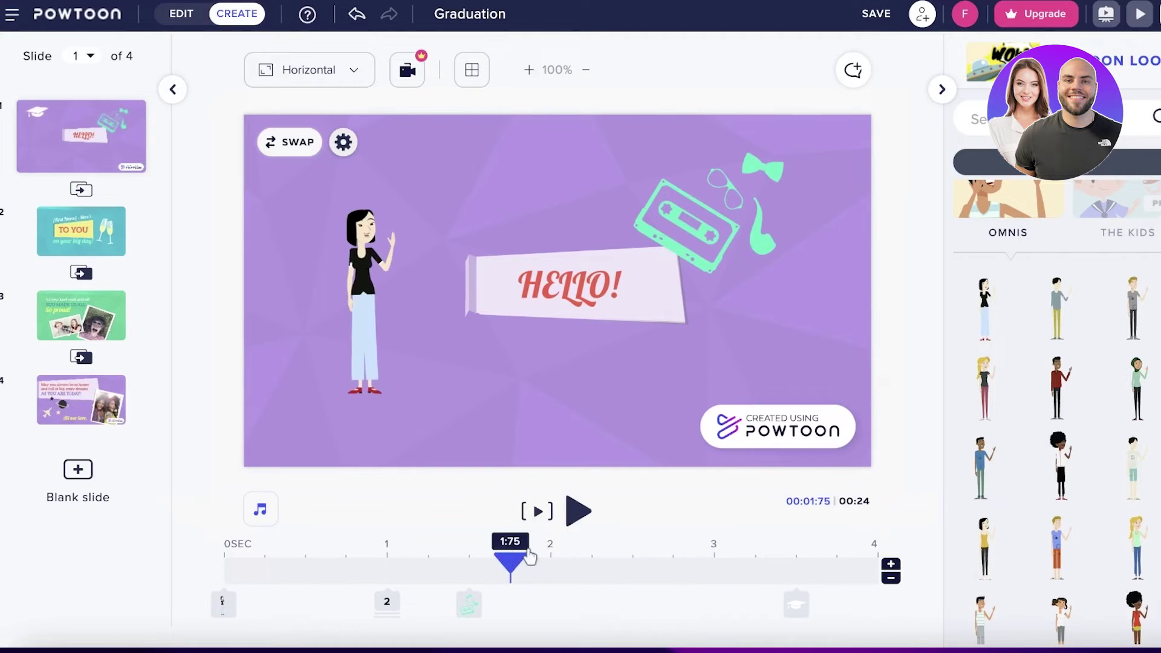
left_click(578, 513)
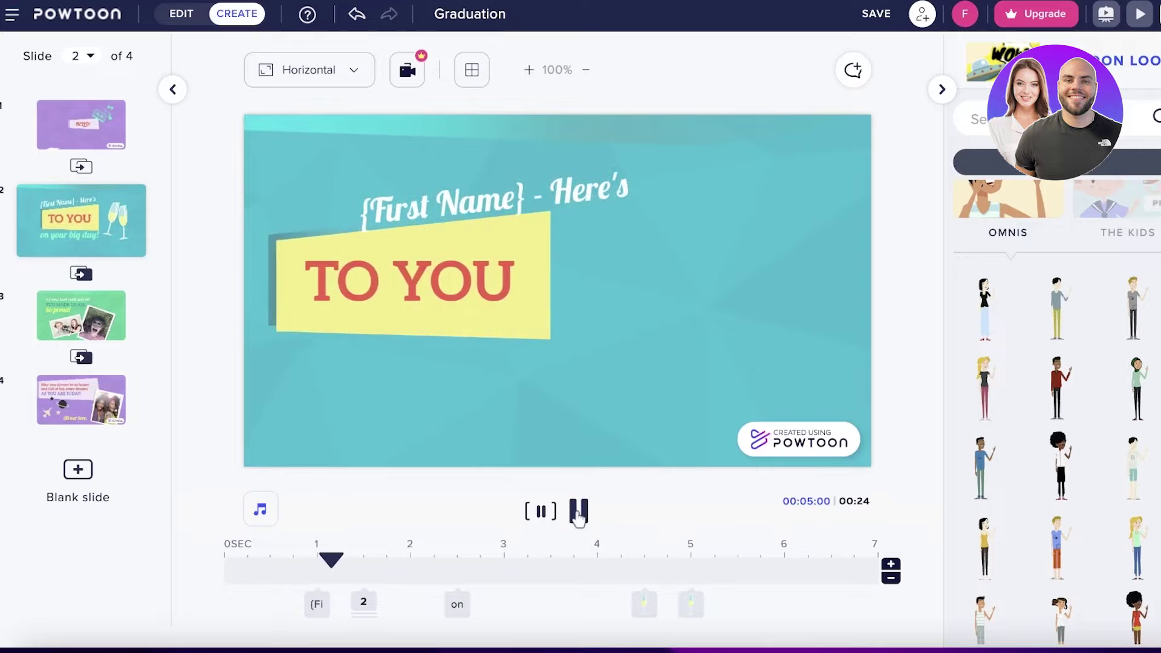
Stop the preview and delete the TO YOU slide
key("space")
mouse_move(96, 225)
left_click(132, 241)
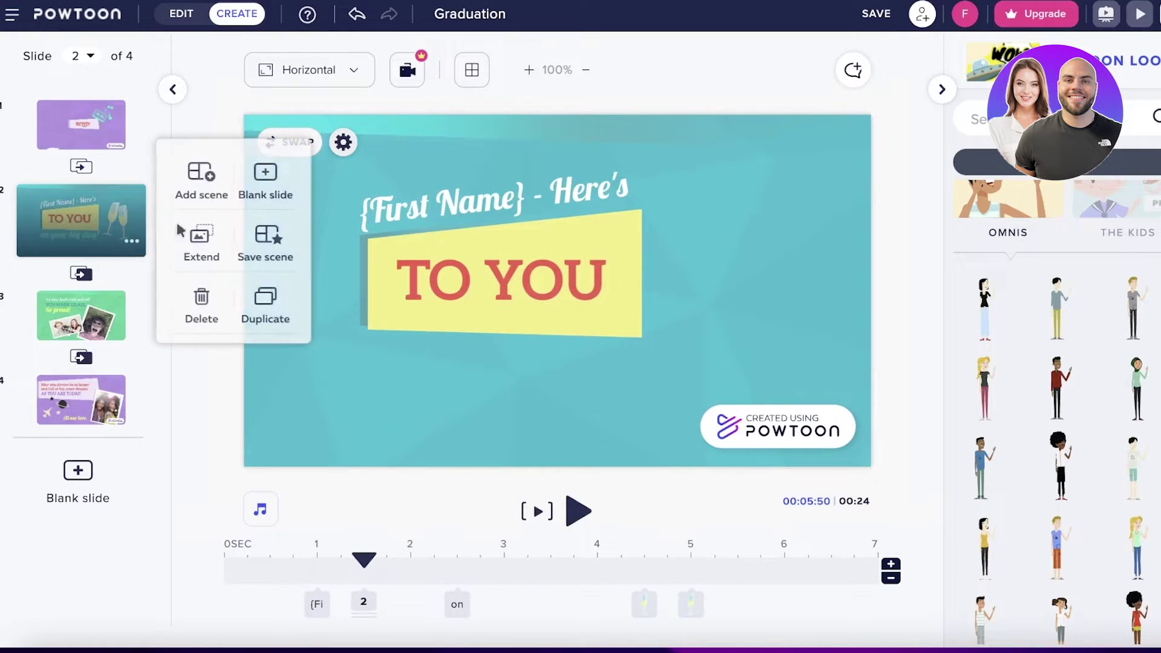
left_click(198, 302)
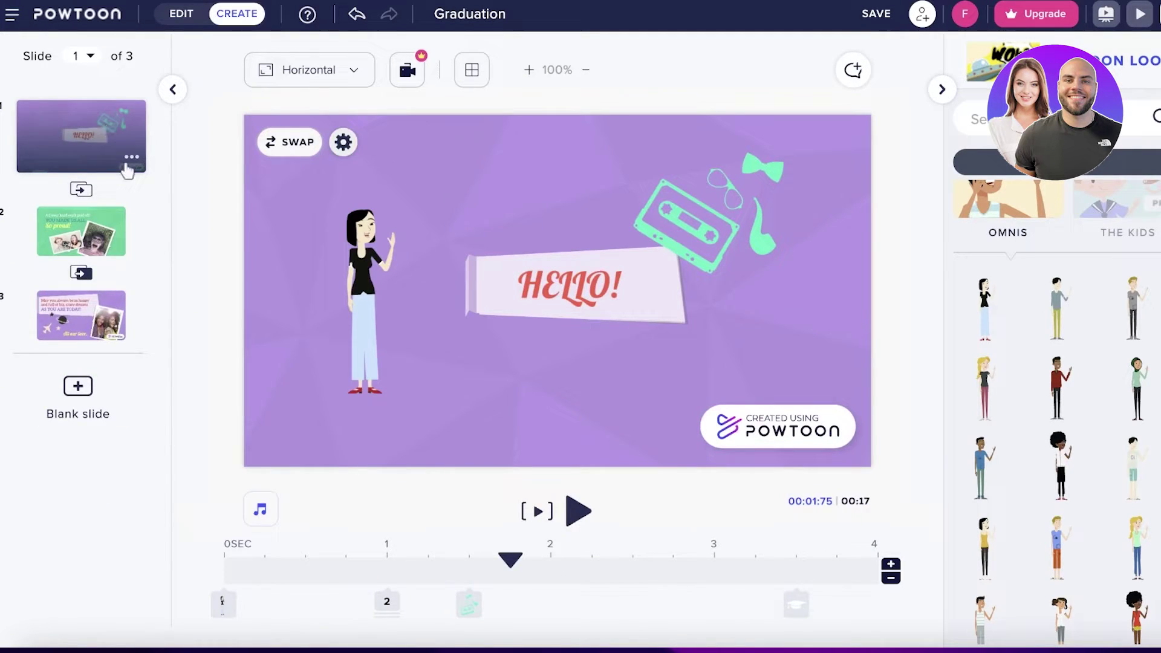
Duplicate the HELLO! slide to create a new slide 2
left_click(132, 157)
left_click(89, 115)
left_click(130, 158)
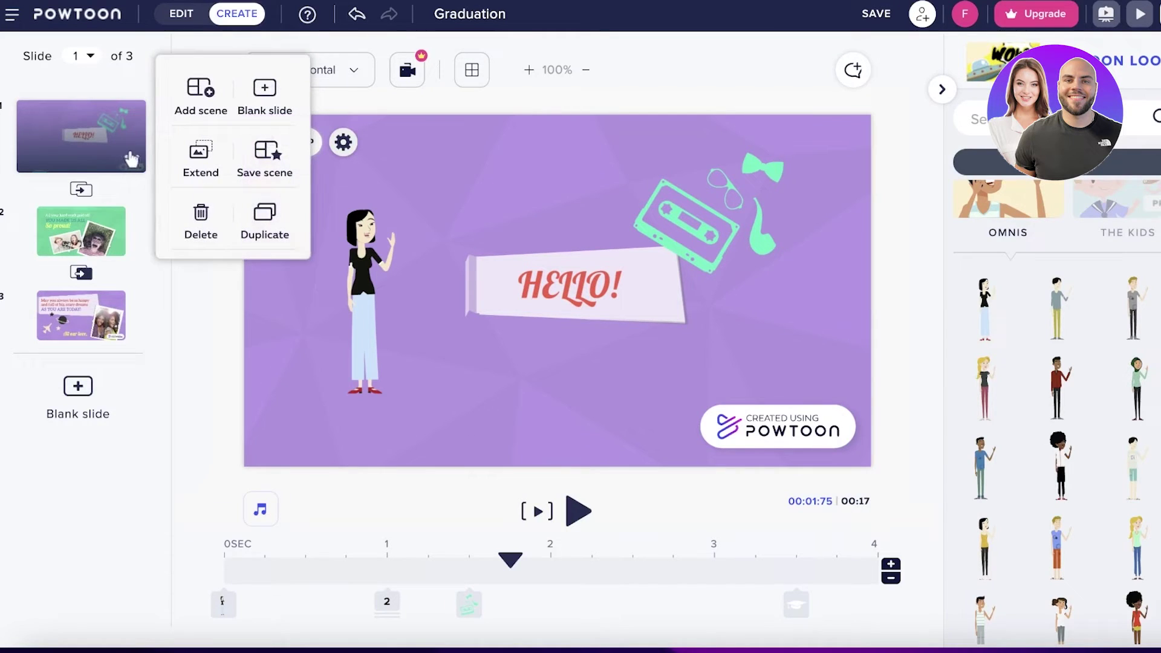
left_click(266, 225)
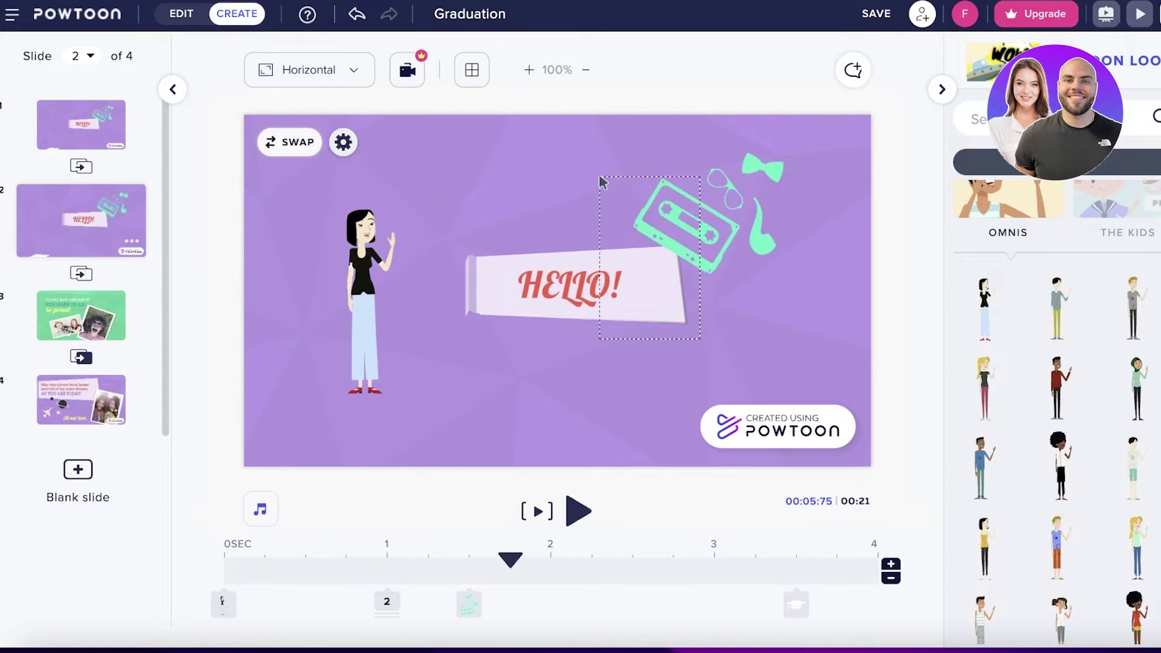
Delete the banner, decorations and woman character from the copied slide
key("Delete")
left_click(397, 260)
key("Delete")
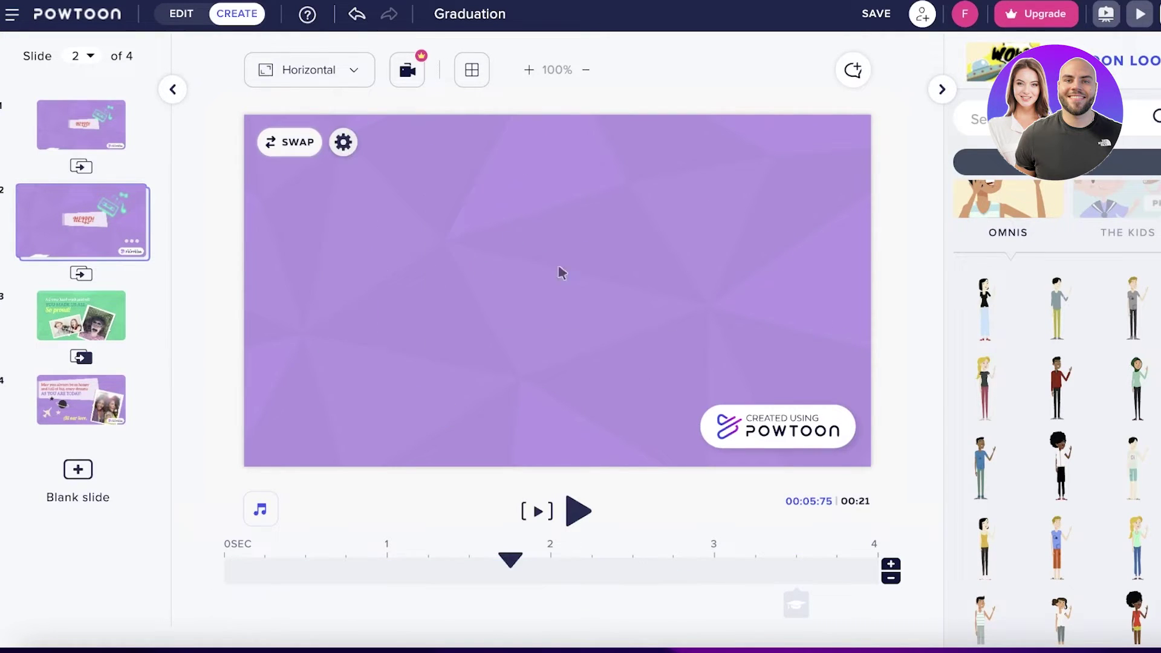
Add the woman in a new pose near the slide's left edge and show the props library
left_click(990, 307)
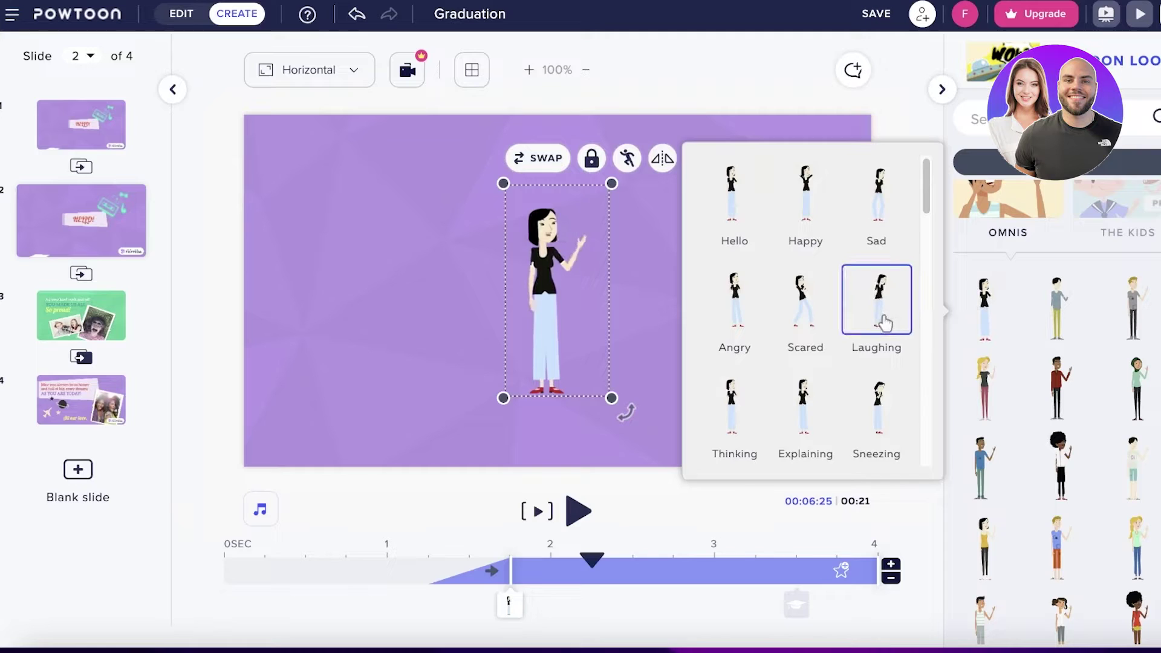
left_click_drag(580, 289, 310, 330)
left_click(553, 274)
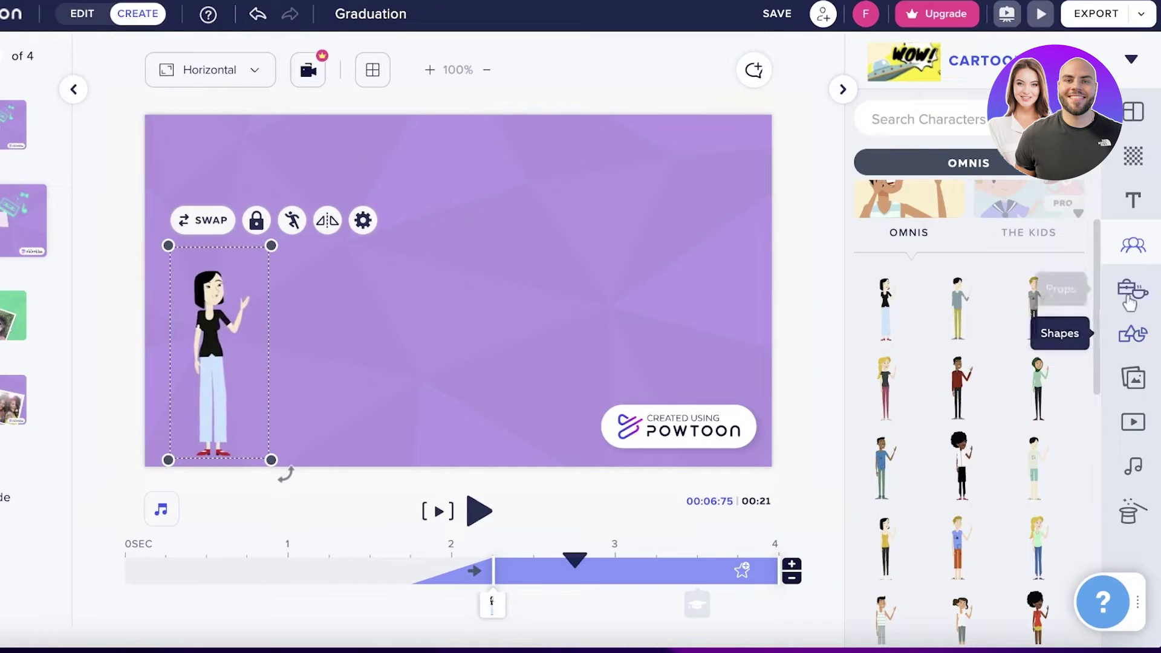
left_click(1130, 291)
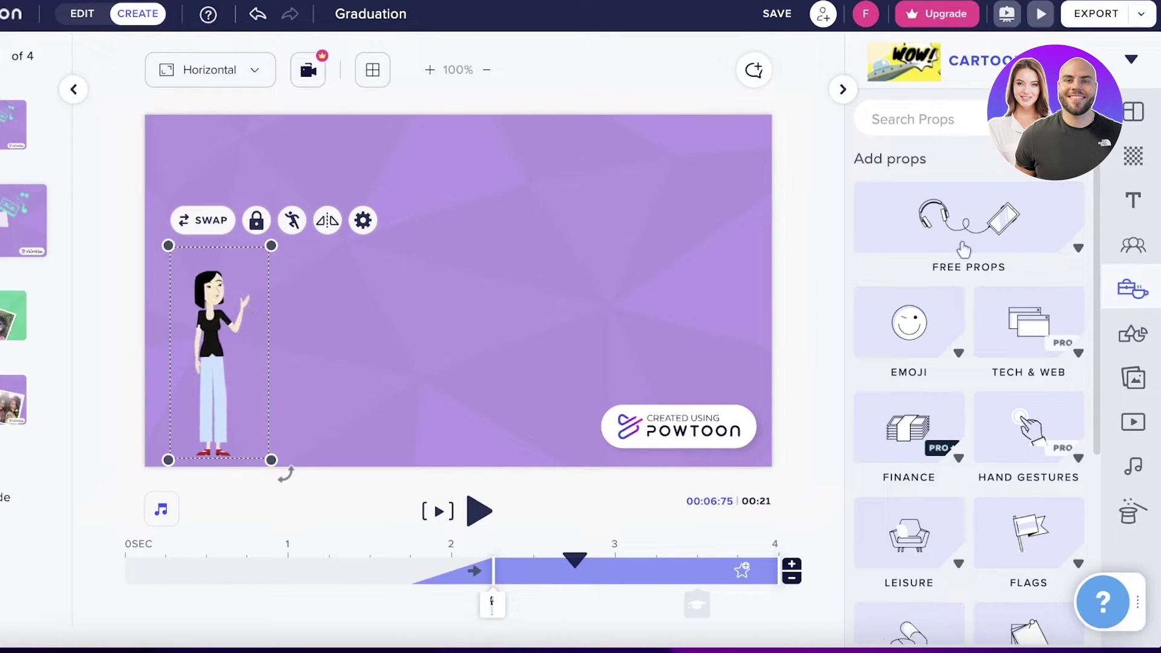
Search the props for 'whiteboard' and add the white cloud prop to slide 2
left_click(968, 264)
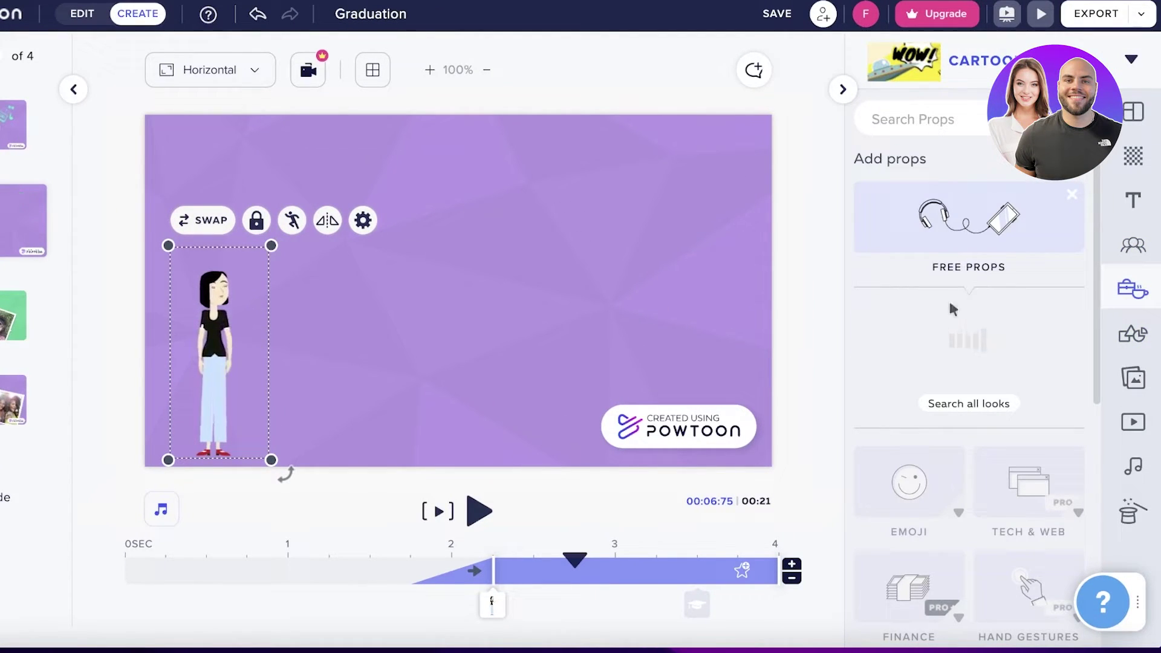
scroll(967, 295, "down", 2)
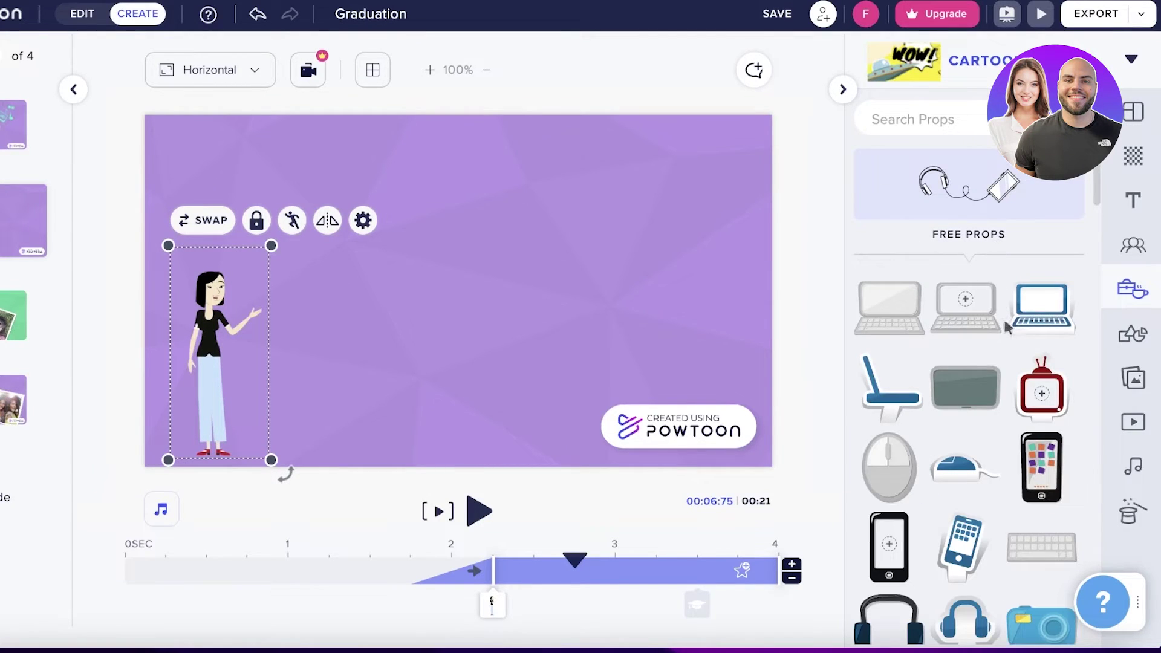
scroll(1007, 326, "down", 5)
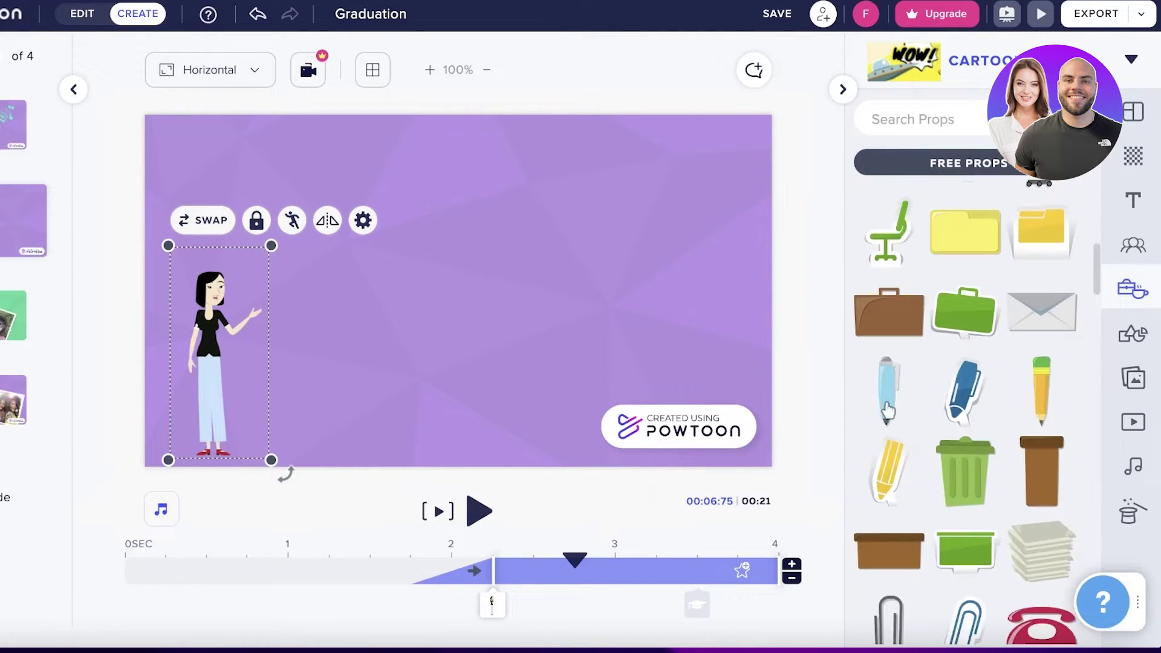
scroll(911, 363, "down", 4)
scroll(938, 343, "down", 7)
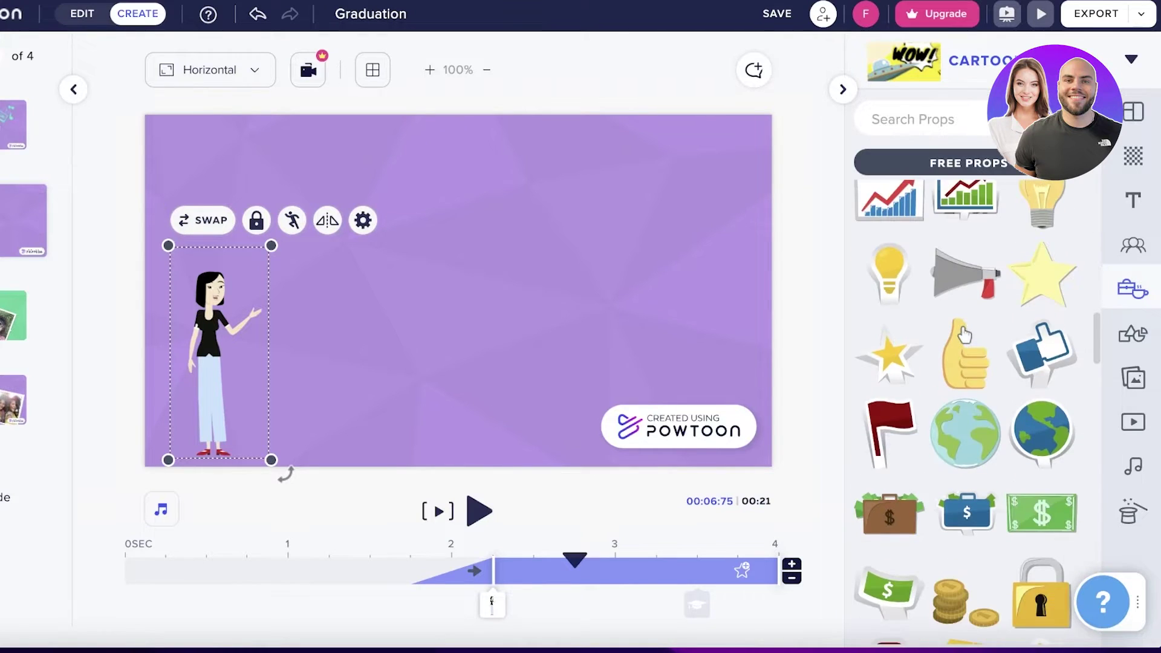
scroll(964, 335, "down", 10)
scroll(959, 345, "up", 11)
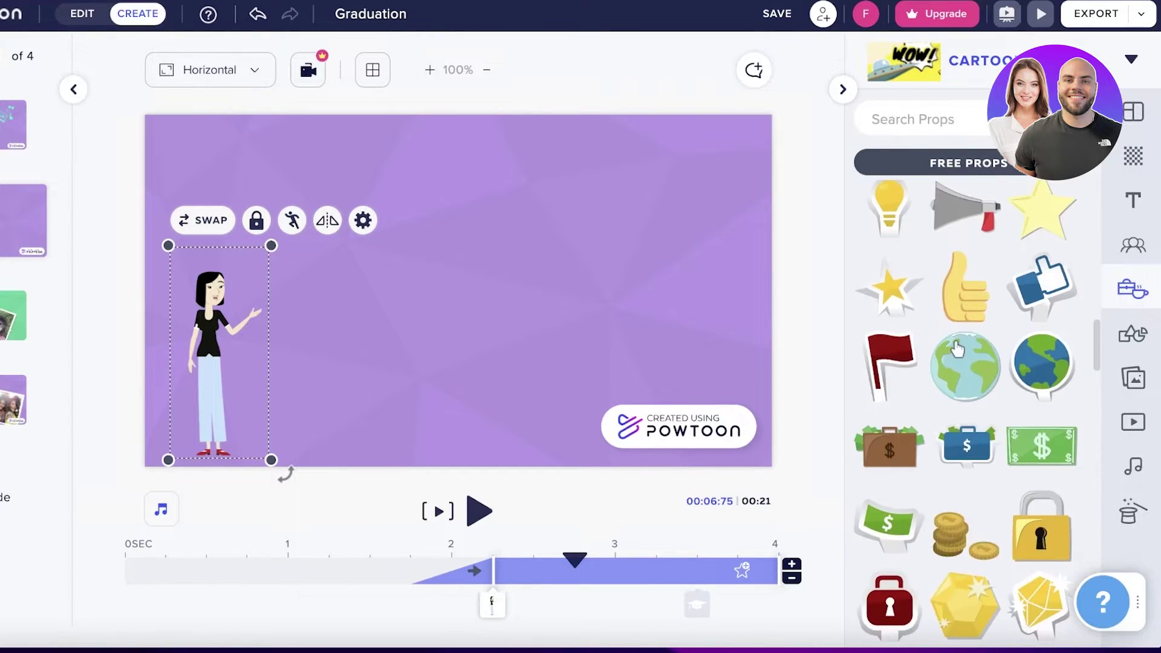
scroll(957, 349, "up", 10)
left_click(966, 121)
type("whiteboard")
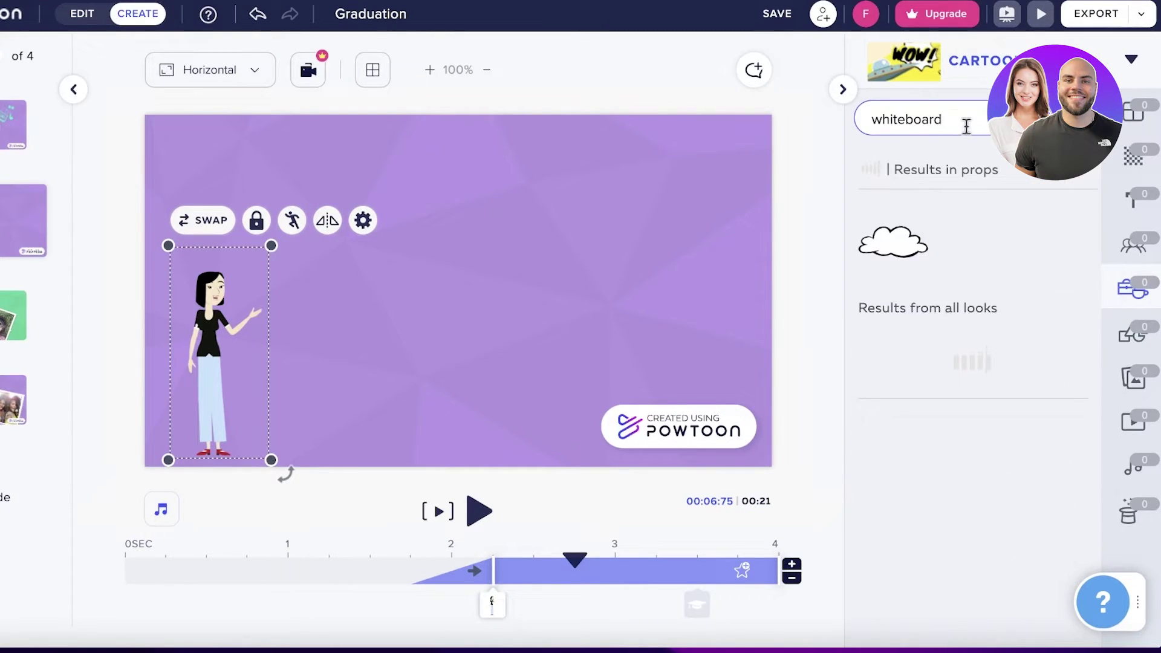
left_click(926, 242)
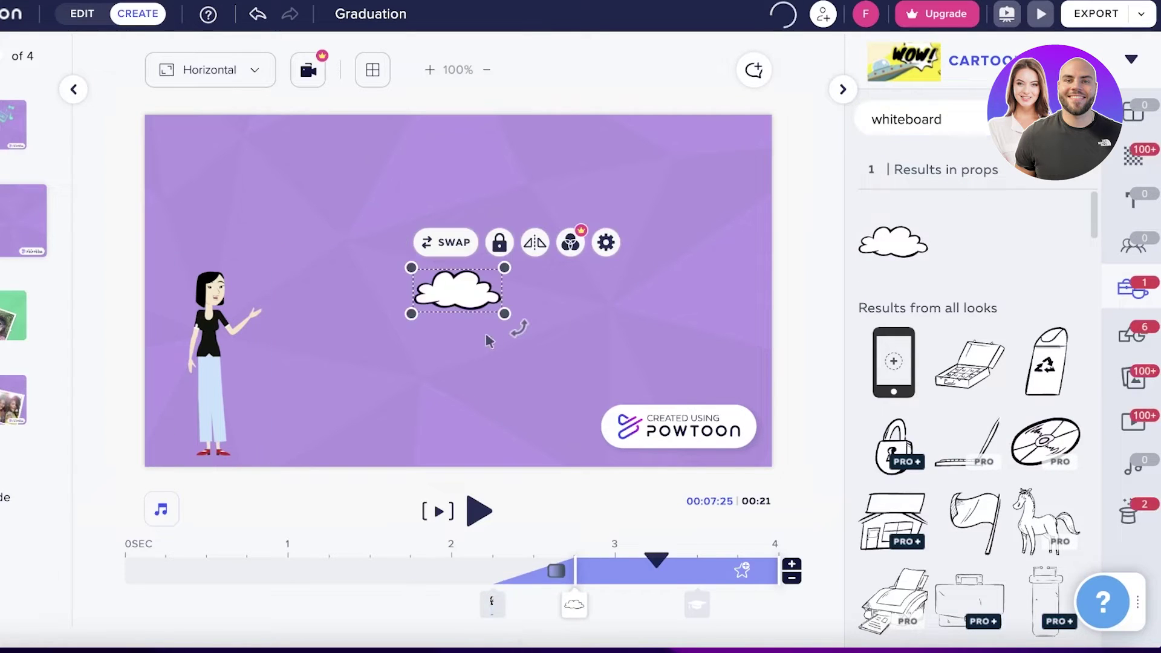
Enlarge the cloud and place it in the upper middle beside the woman
left_click(384, 240)
left_click(459, 290)
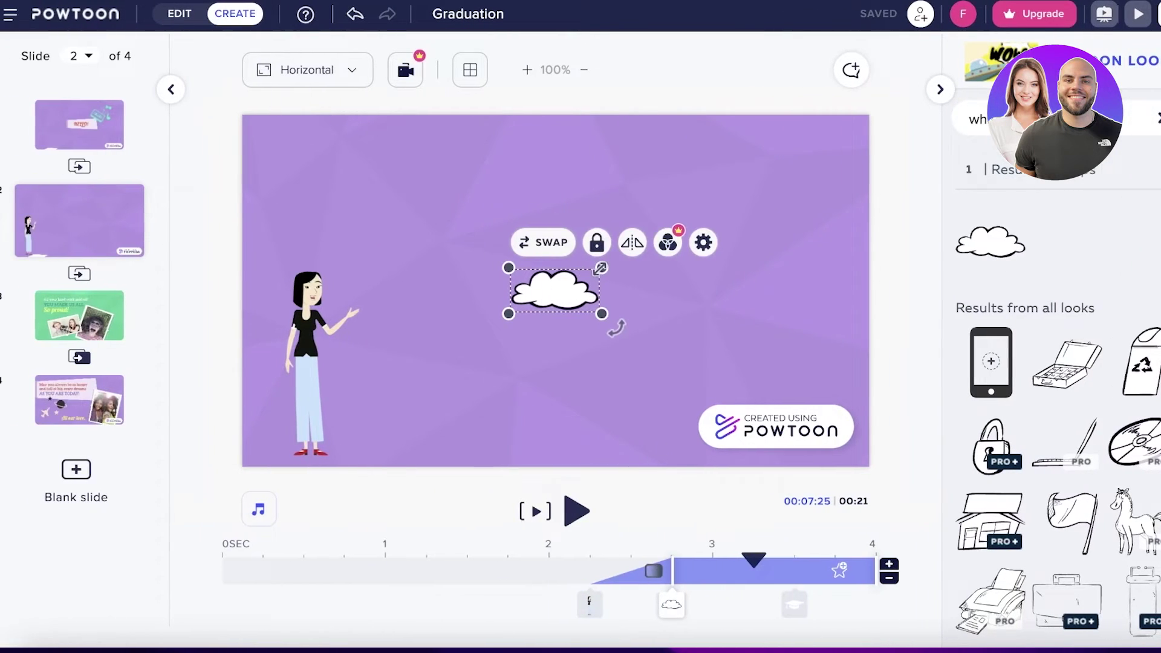
left_click_drag(600, 268, 902, 118)
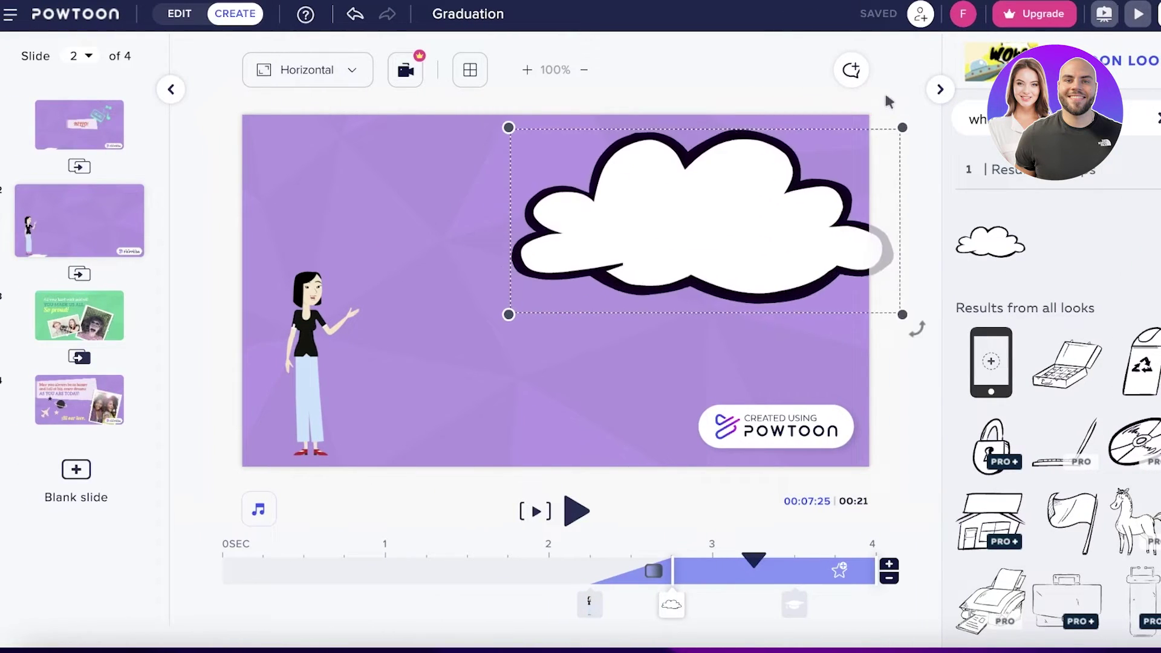
left_click_drag(674, 224, 610, 247)
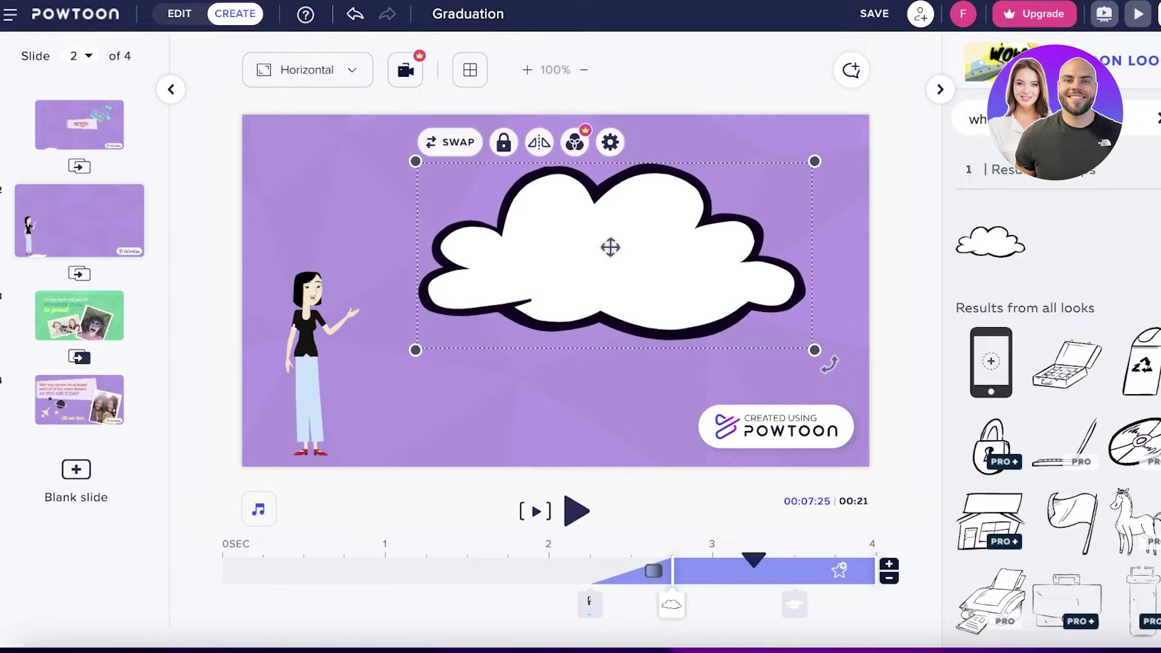
left_click(889, 195)
left_click(656, 250)
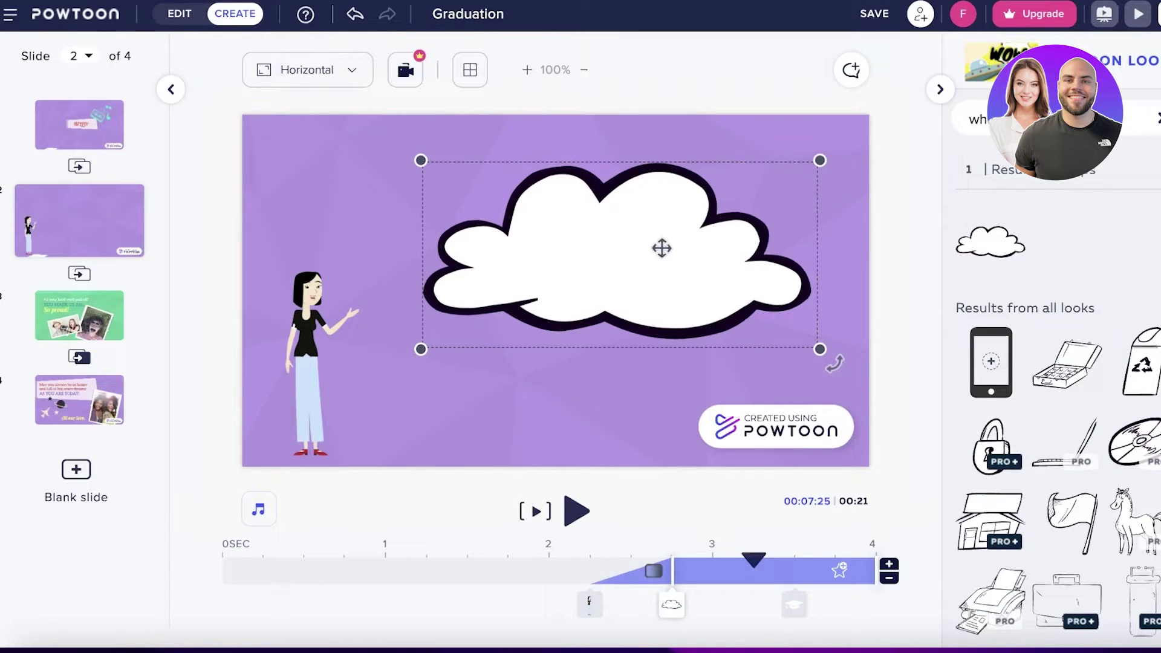
right_click(690, 249)
left_click(906, 246)
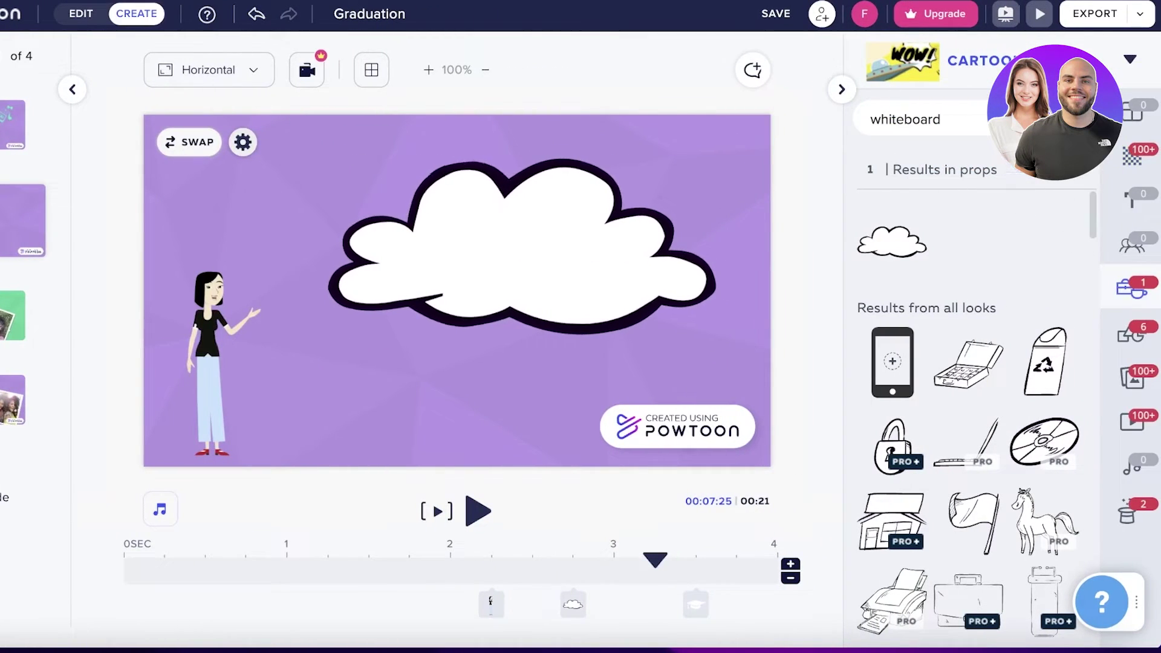
Add a plain title text box to slide 2 from the Text panel
left_click(1132, 197)
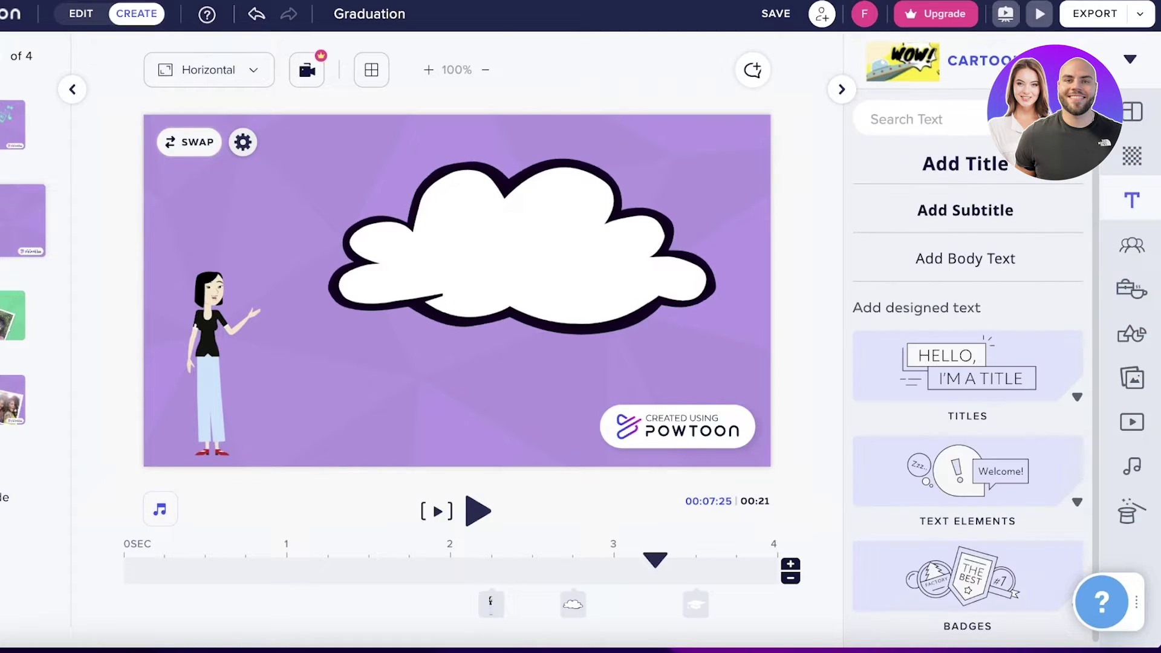
left_click(1132, 201)
left_click(1133, 206)
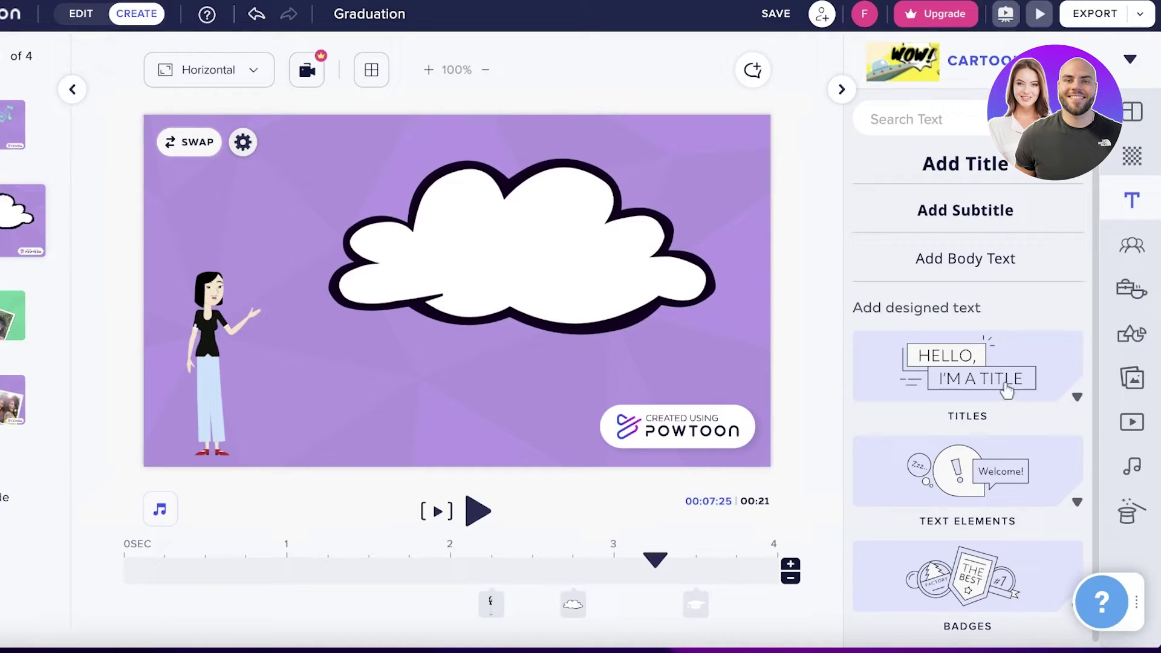
scroll(989, 461, "down", 1)
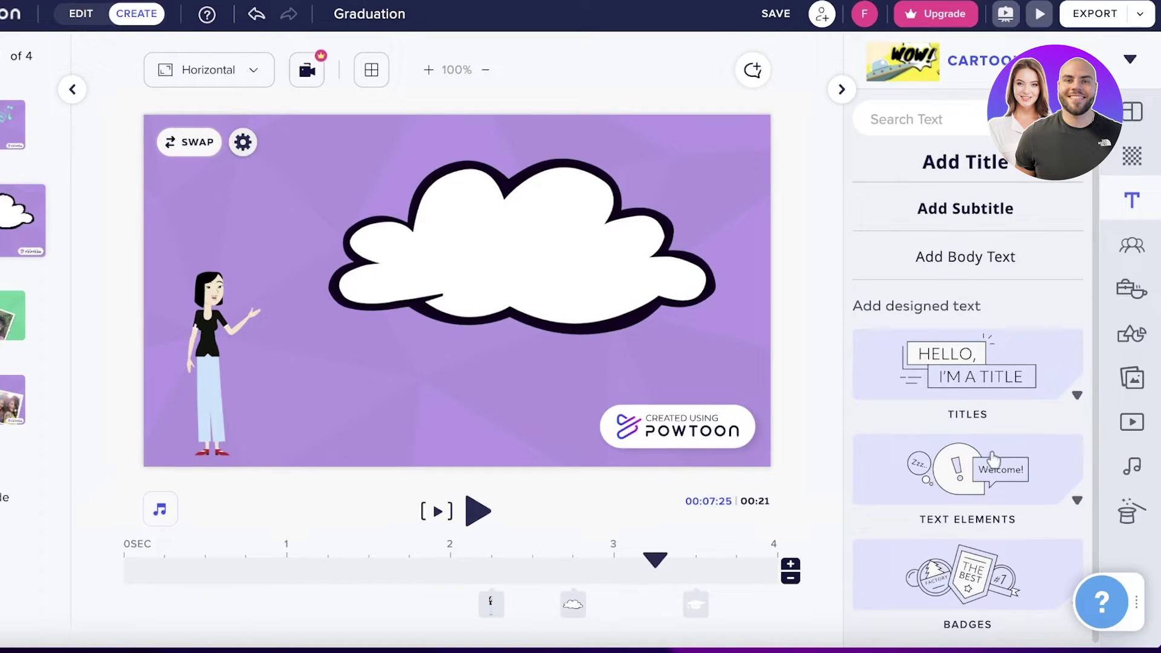
left_click(1077, 397)
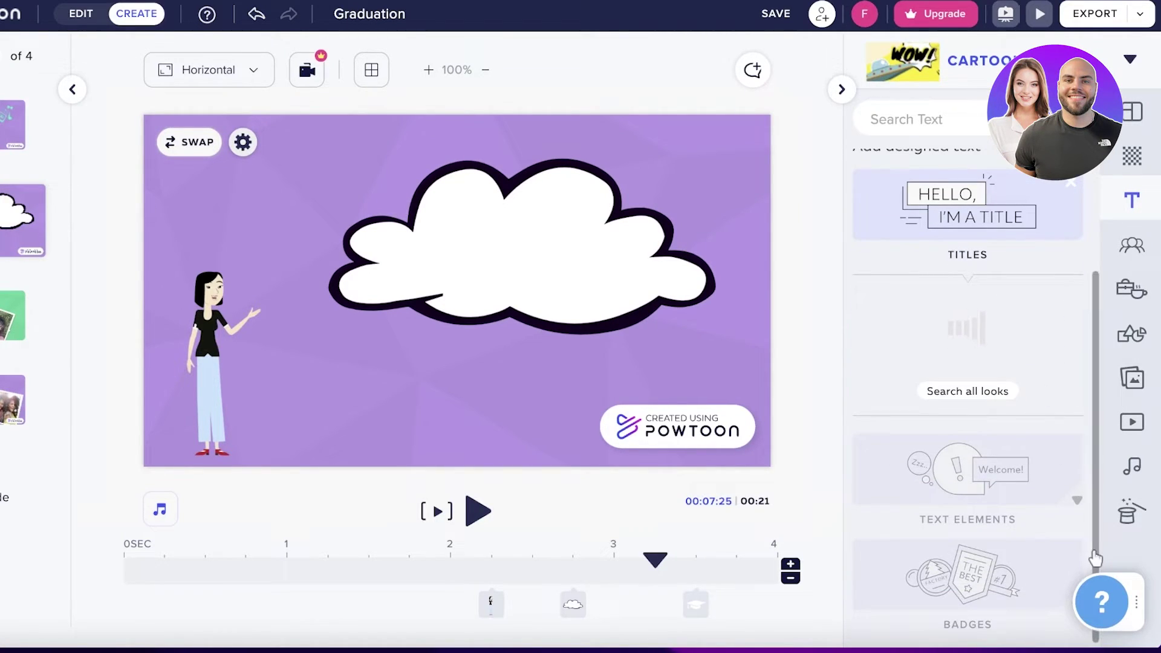
scroll(1069, 502, "up", 2)
scroll(1028, 303, "up", 2)
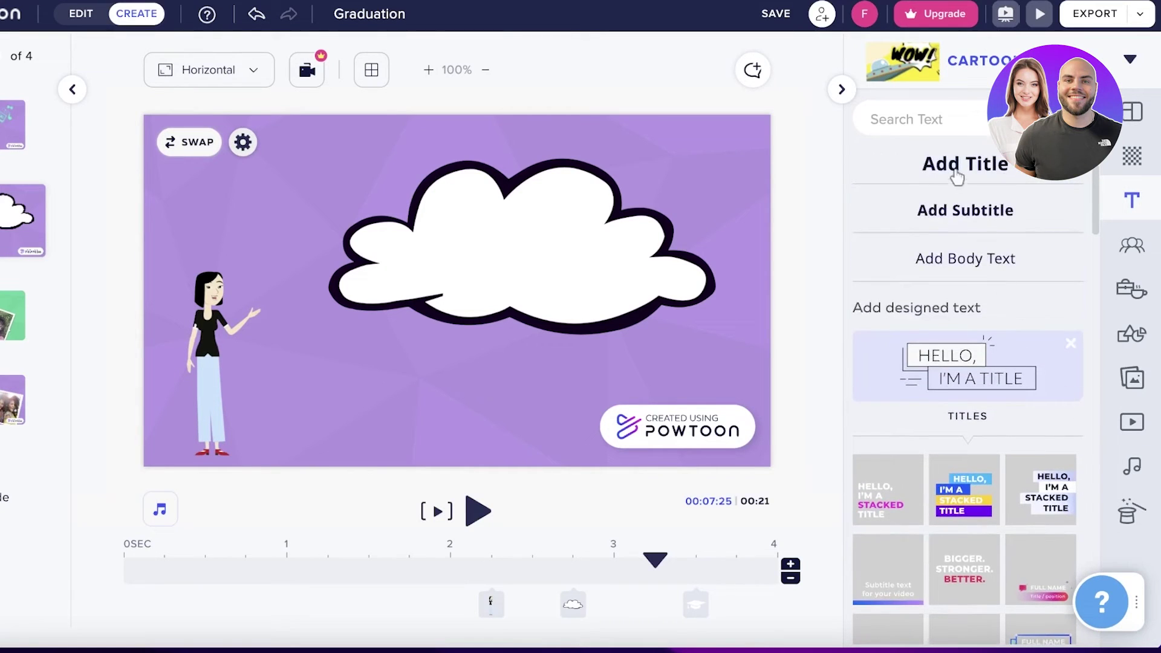
left_click(962, 163)
Enter 'Are you wondering how to start your media agency?' and move it into the cloud
left_click(605, 249)
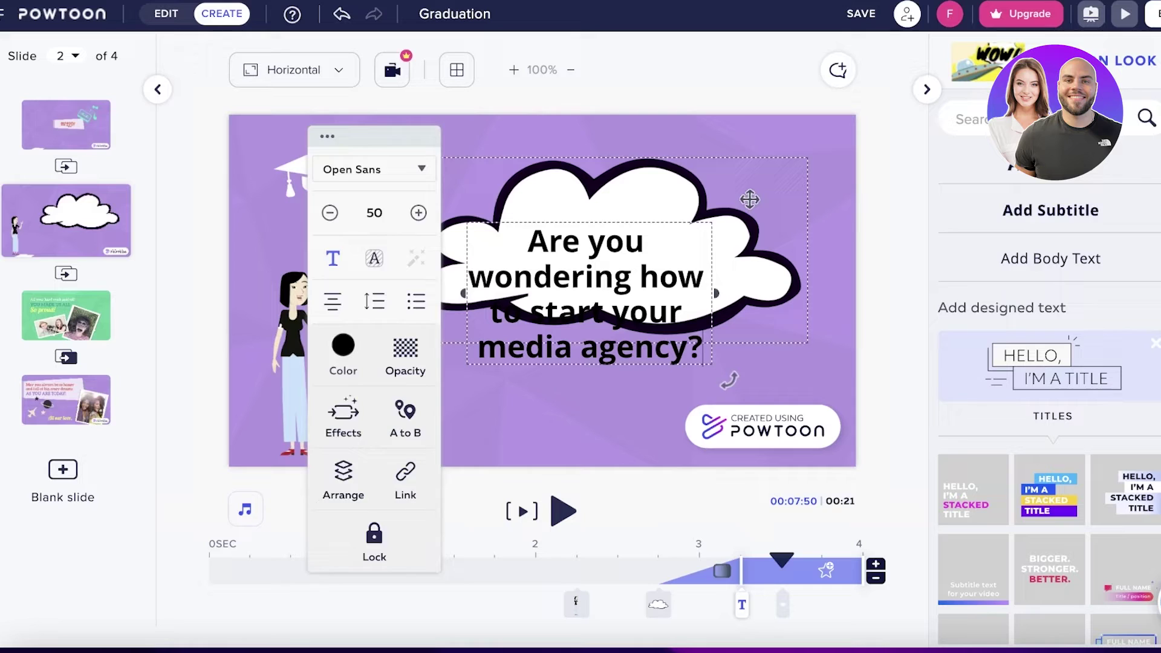
left_click(569, 281)
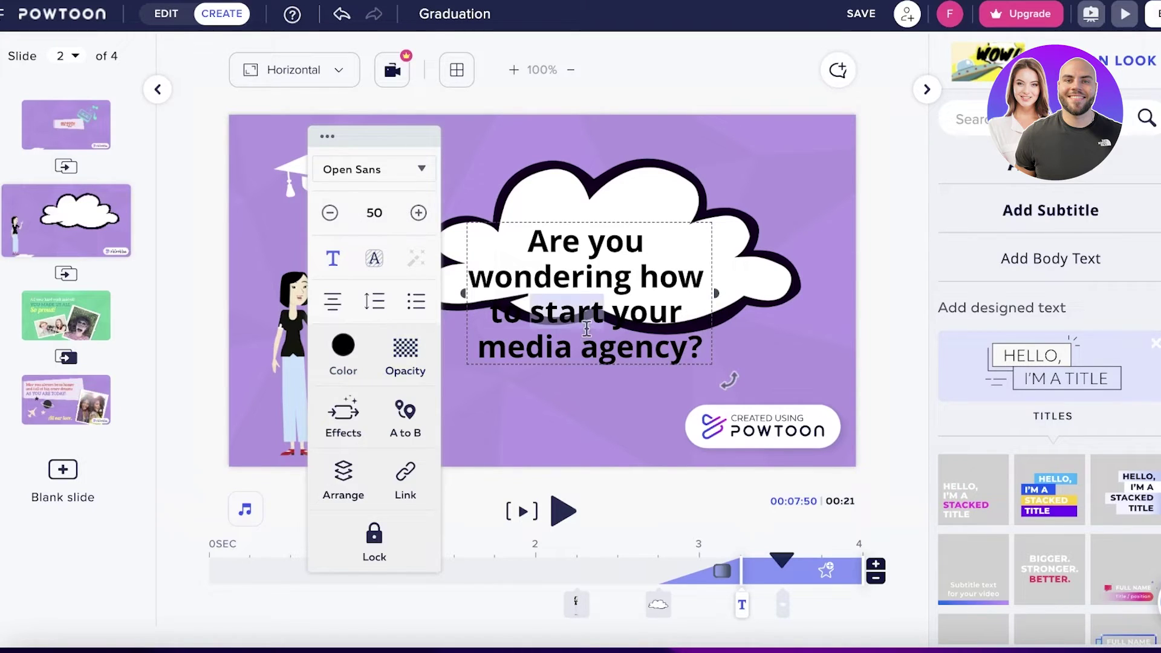
left_click(686, 175)
left_click(591, 291)
left_click_drag(591, 290, 627, 232)
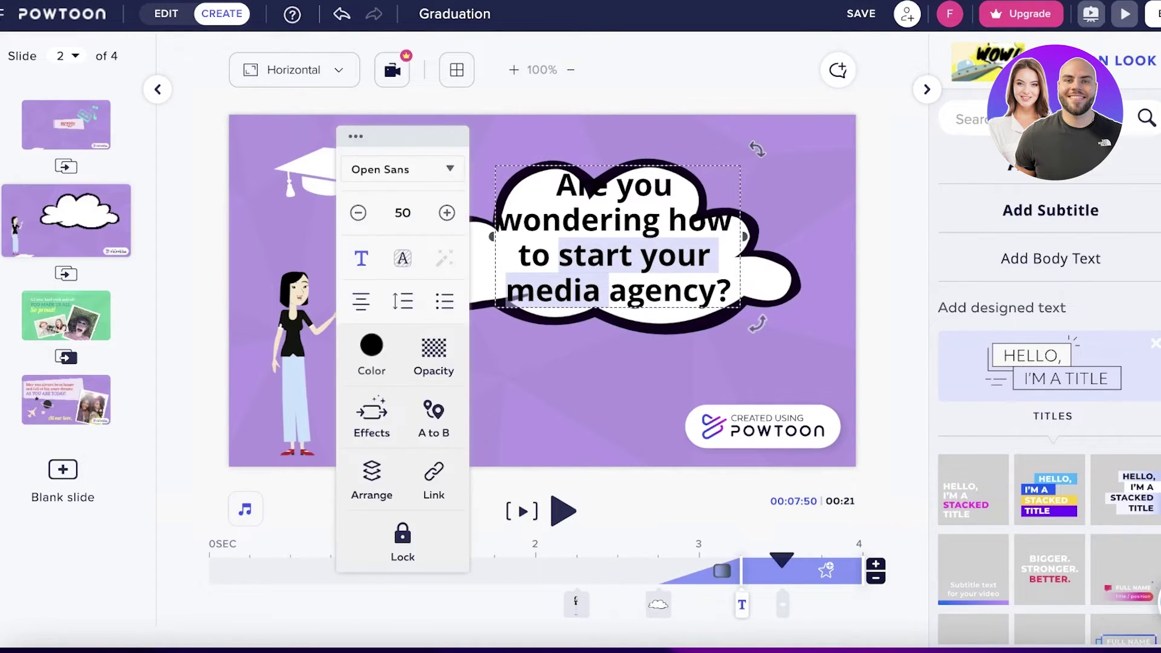
Reduce the question to size 37, centre it in the cloud and narrow it to rewrap
left_click(357, 213)
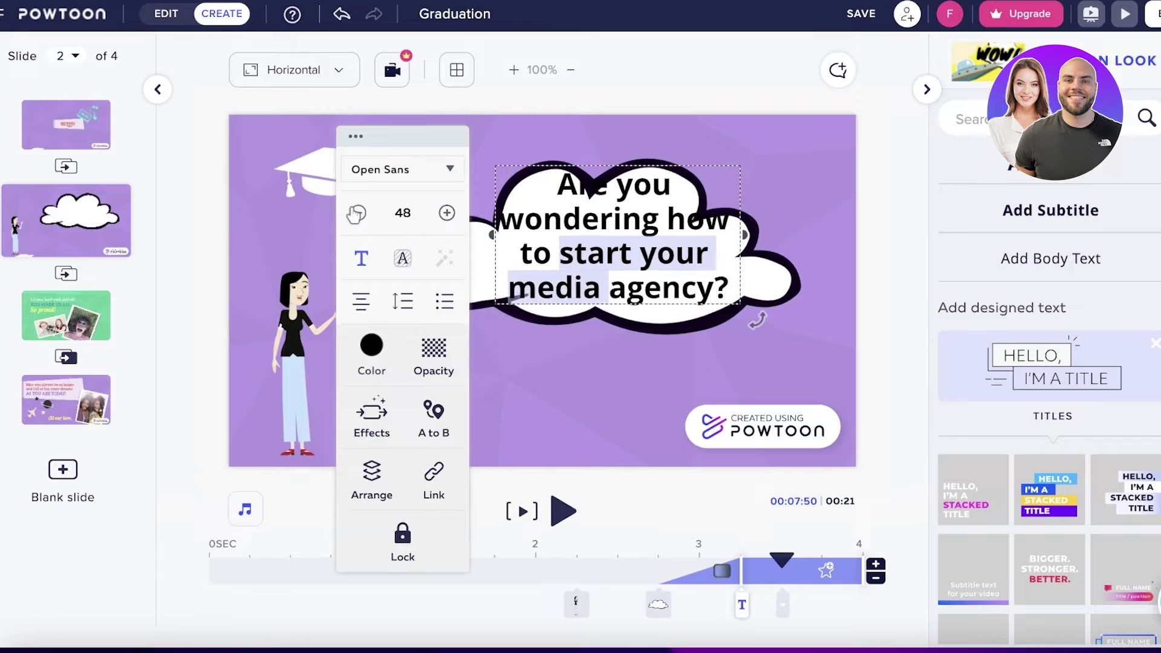
left_click(357, 213)
left_click(357, 213)
left_click(357, 213)
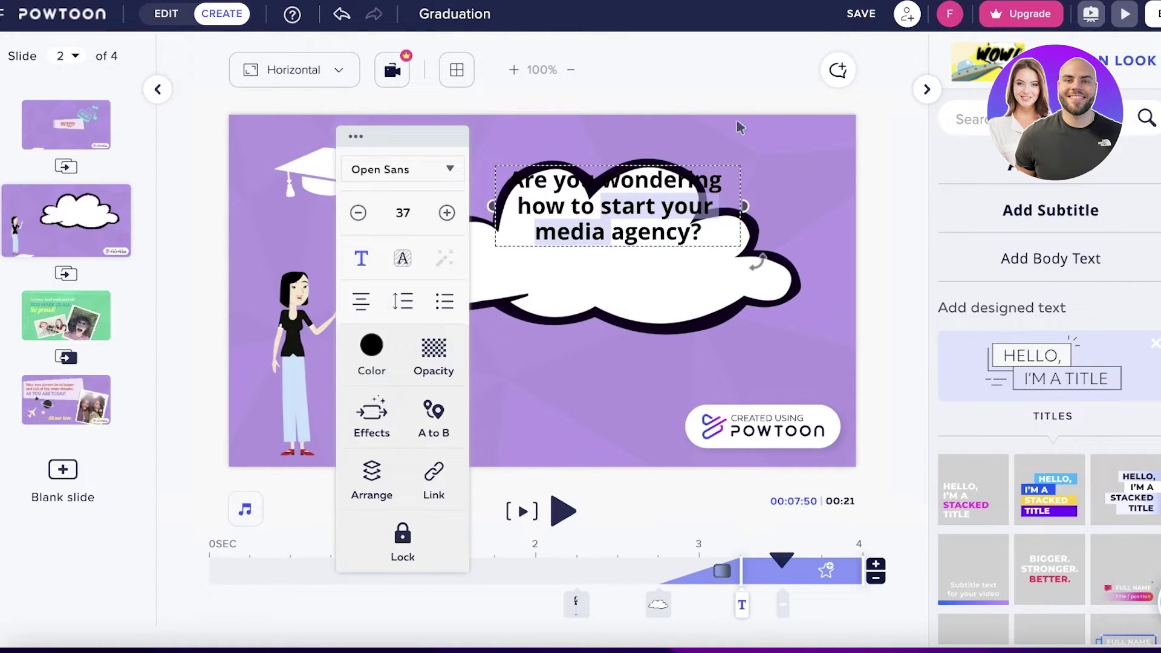
left_click_drag(634, 193, 627, 248)
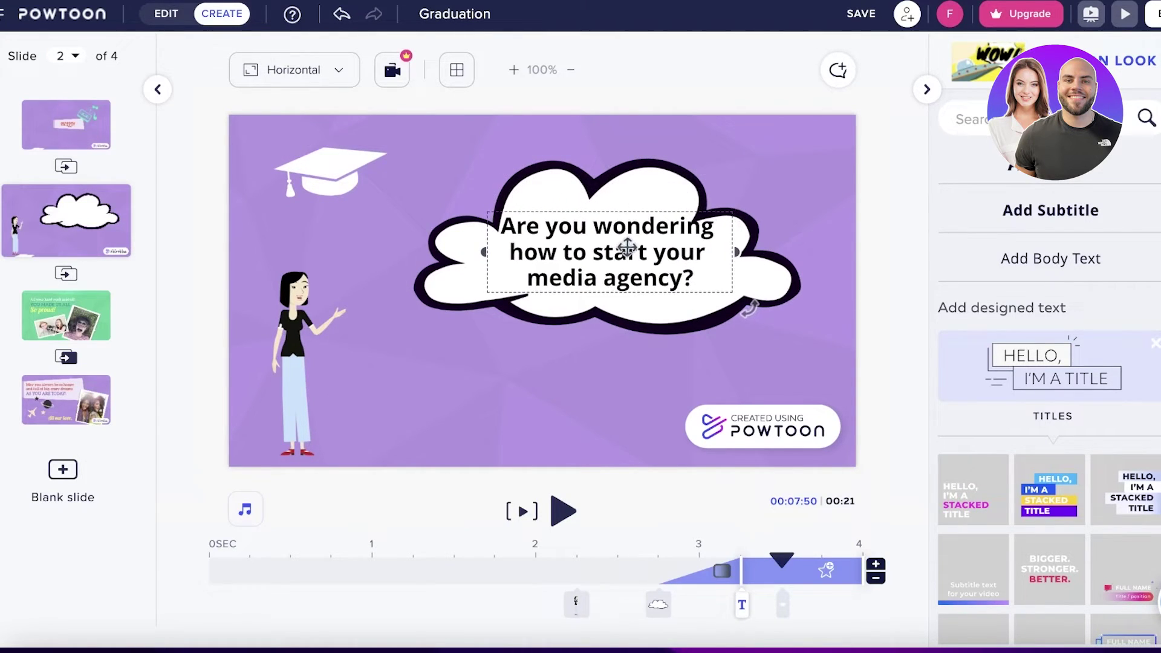
left_click_drag(739, 252, 719, 252)
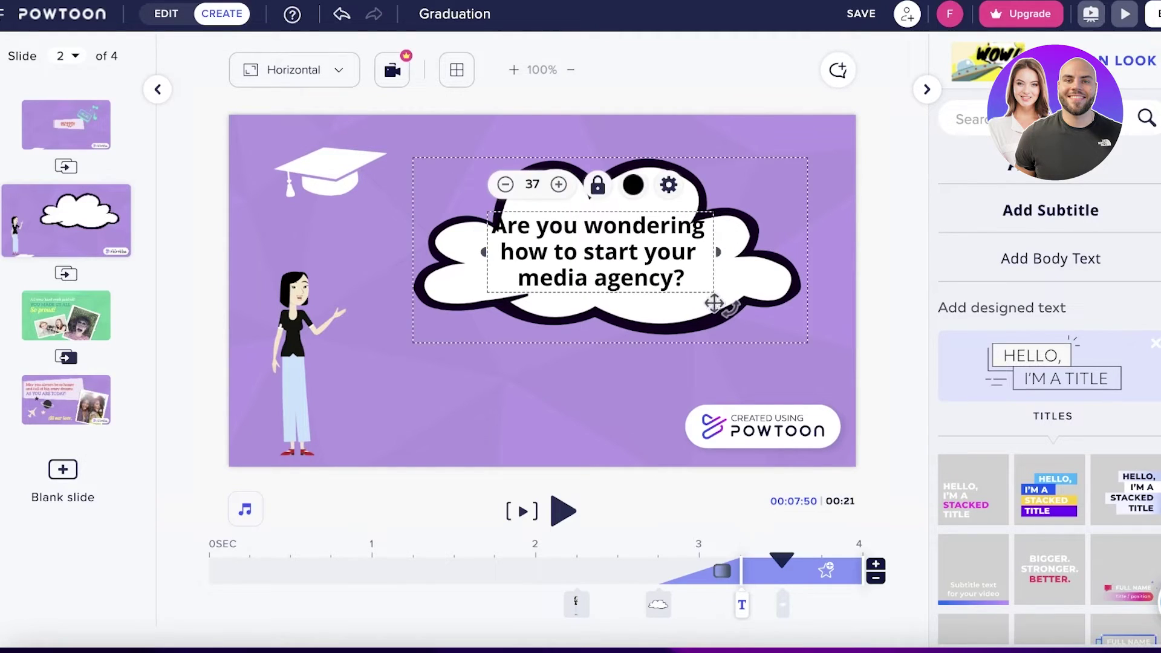
left_click_drag(714, 293, 695, 301)
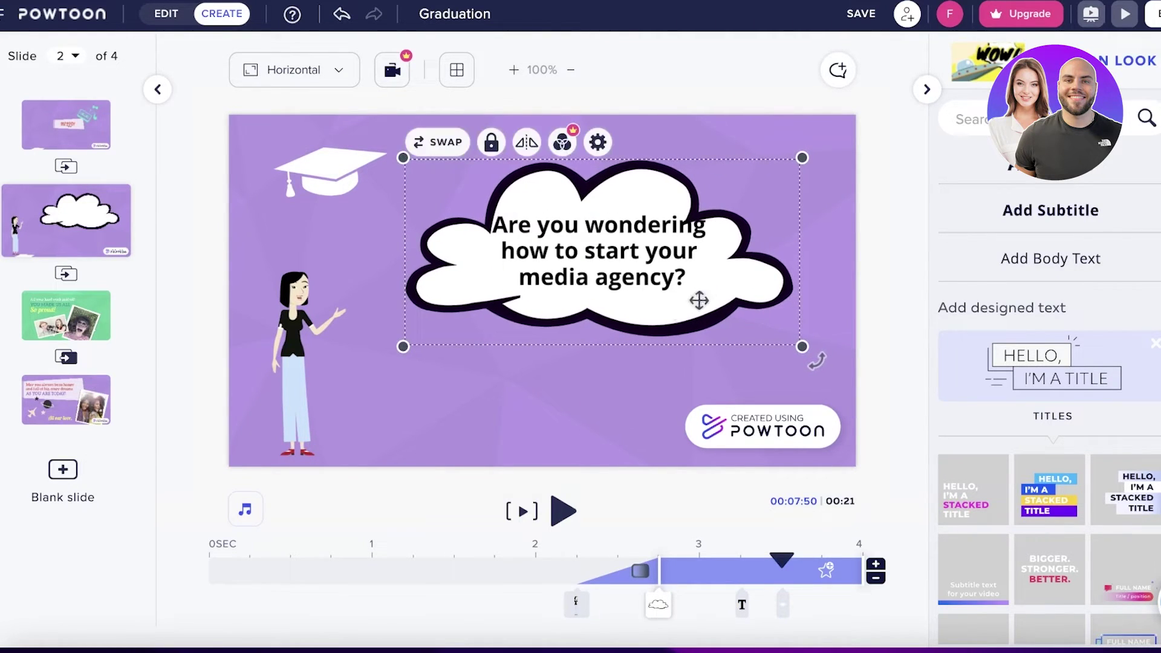
left_click(254, 305)
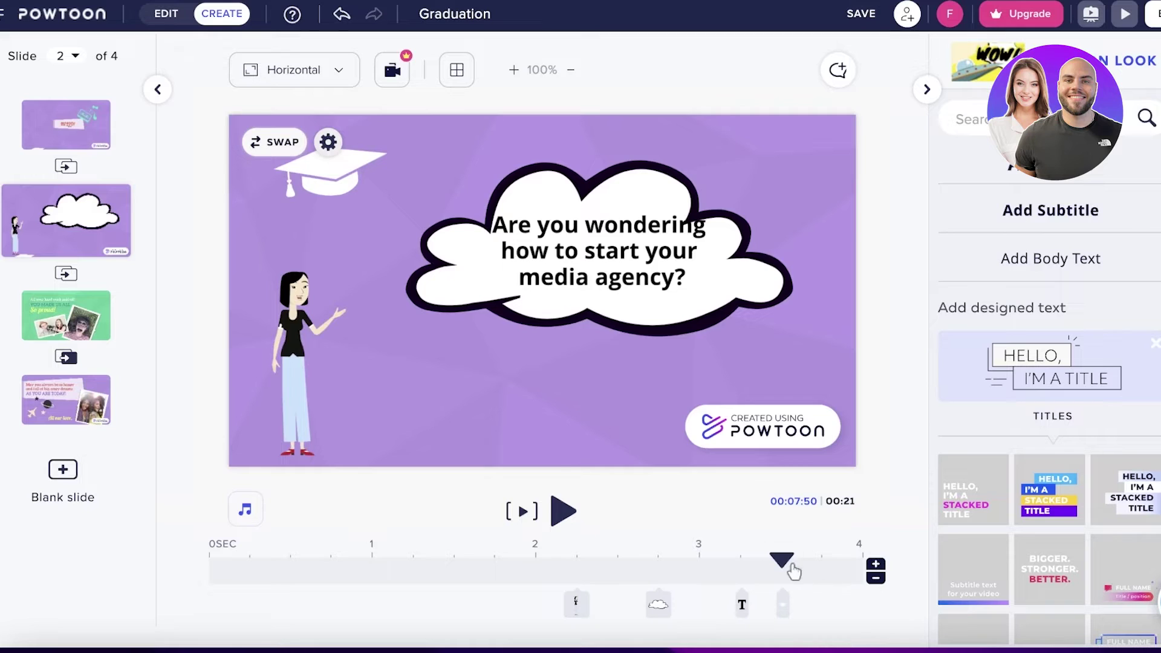
Move the character, cloud and question entrances to near the start of slide 2
left_click_drag(786, 564, 332, 563)
left_click(563, 511)
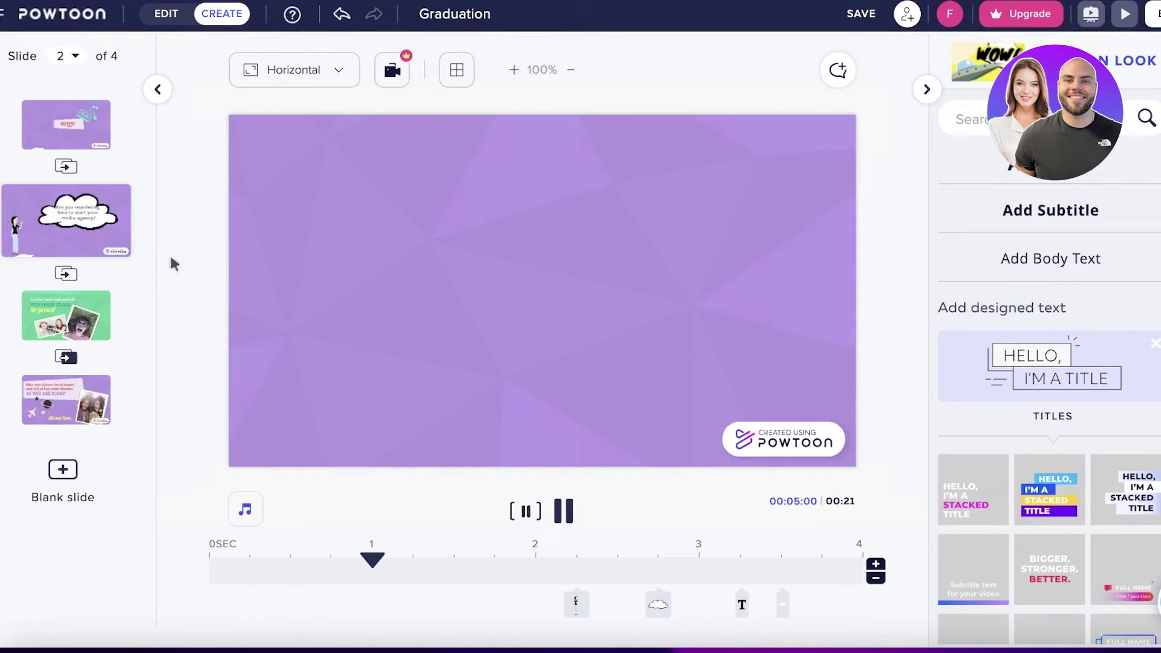
key("space")
left_click(279, 572)
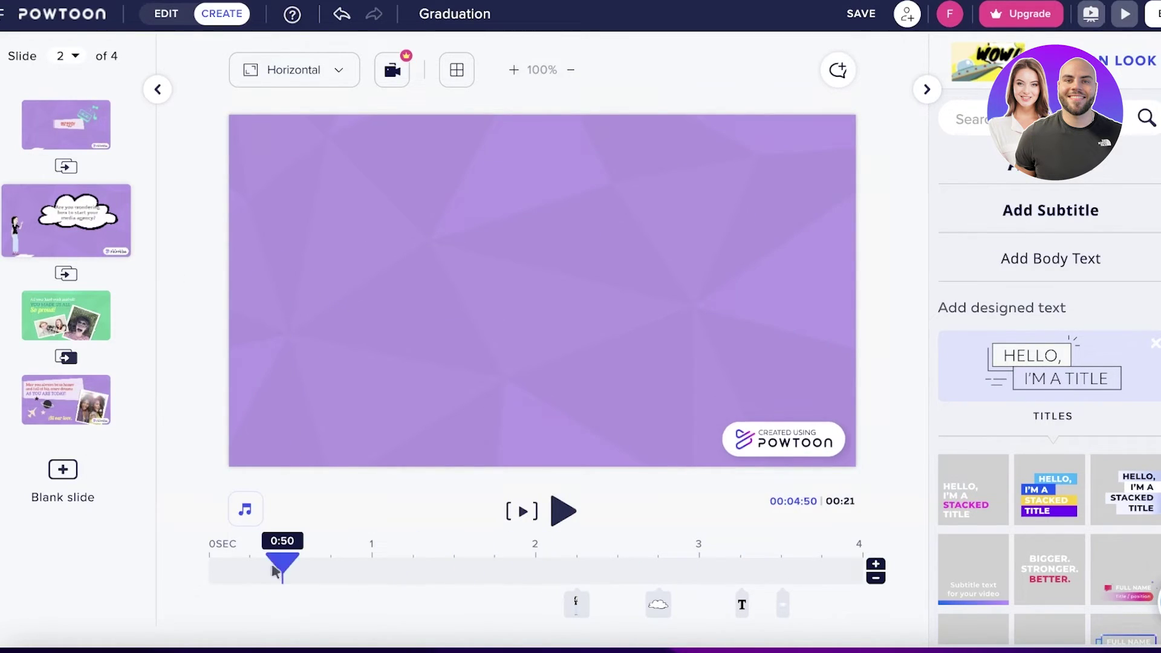
left_click_drag(576, 605, 165, 592)
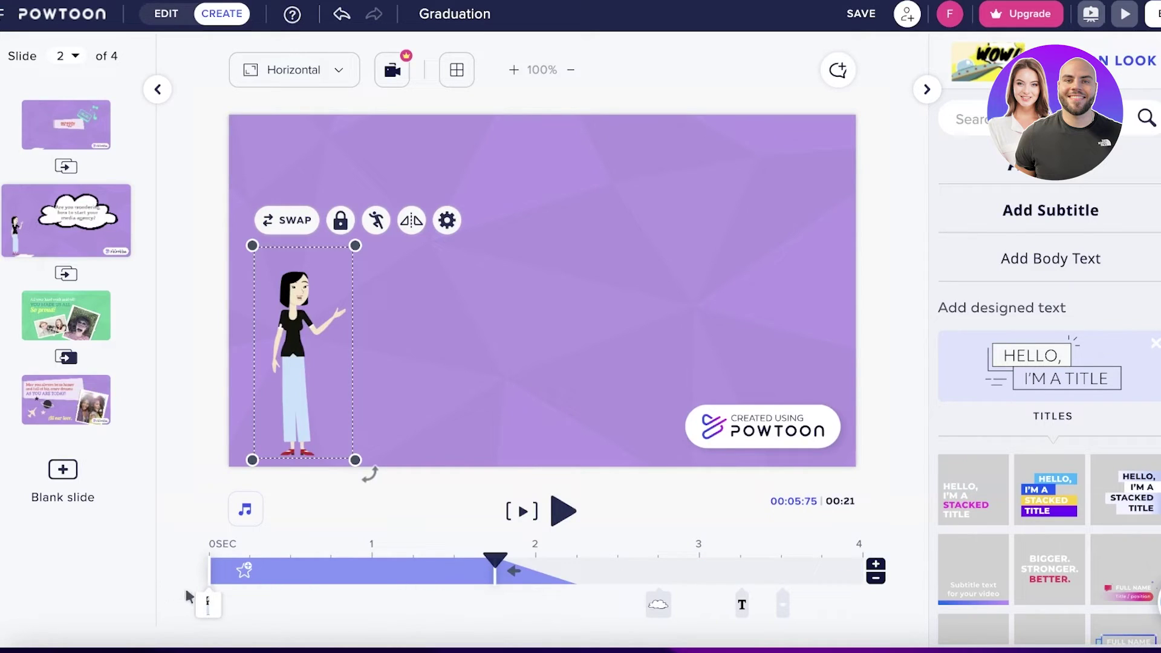
left_click_drag(644, 608, 251, 605)
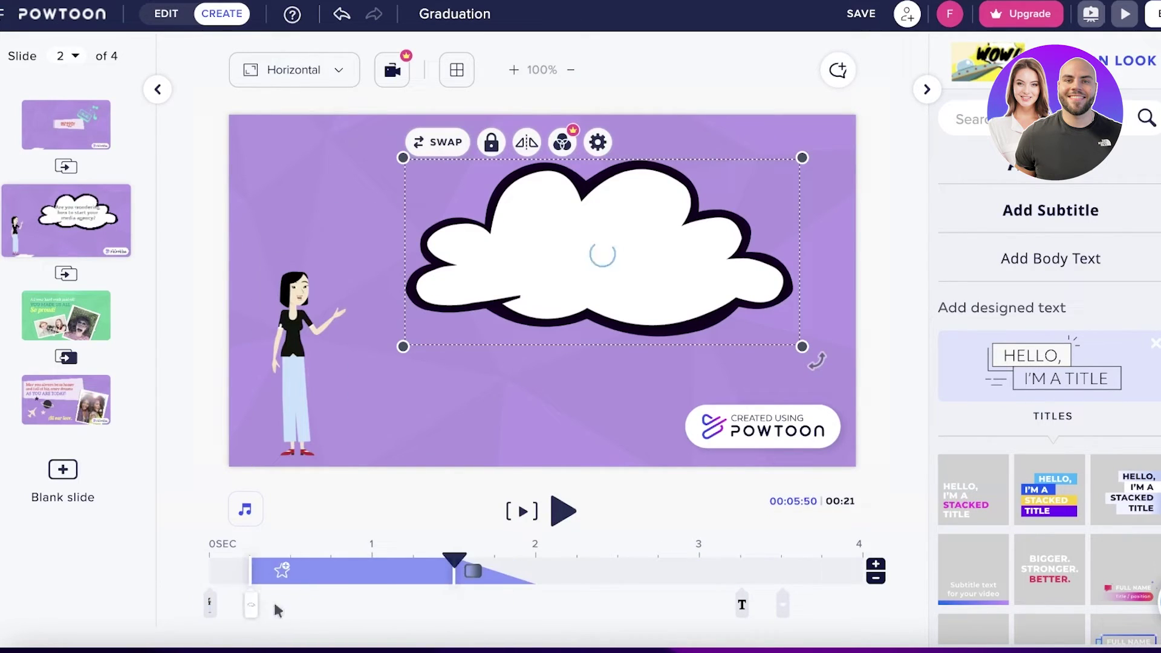
left_click_drag(740, 604, 251, 605)
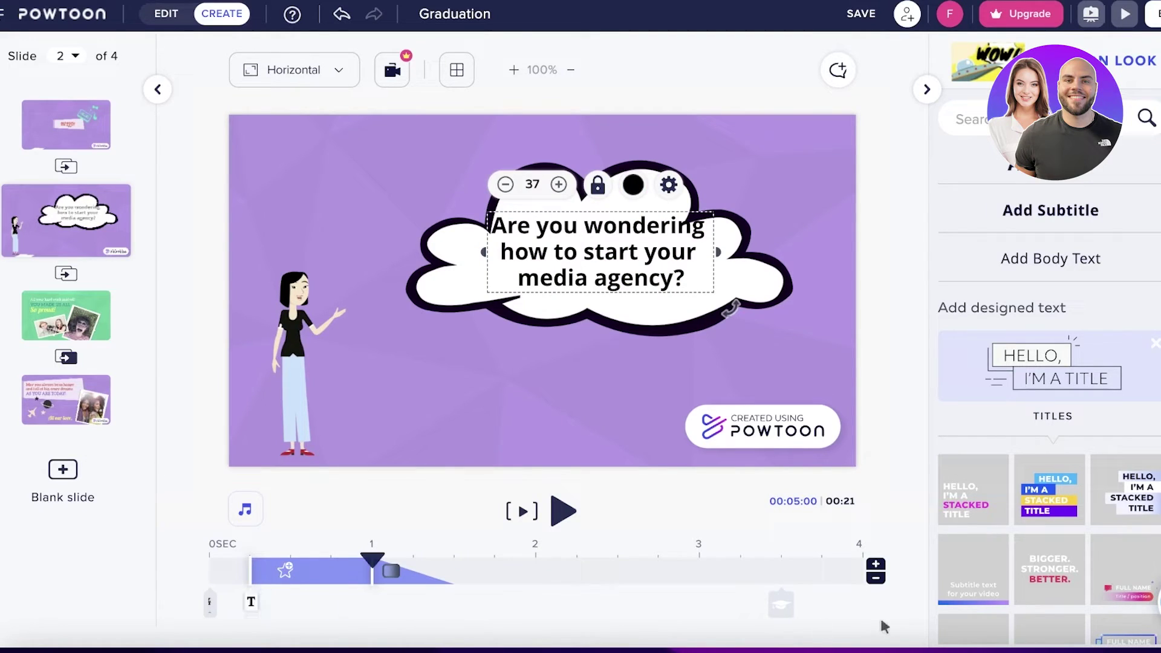
mouse_move(780, 604)
left_mouse_down()
mouse_move(588, 615)
mouse_move(640, 599)
left_mouse_up()
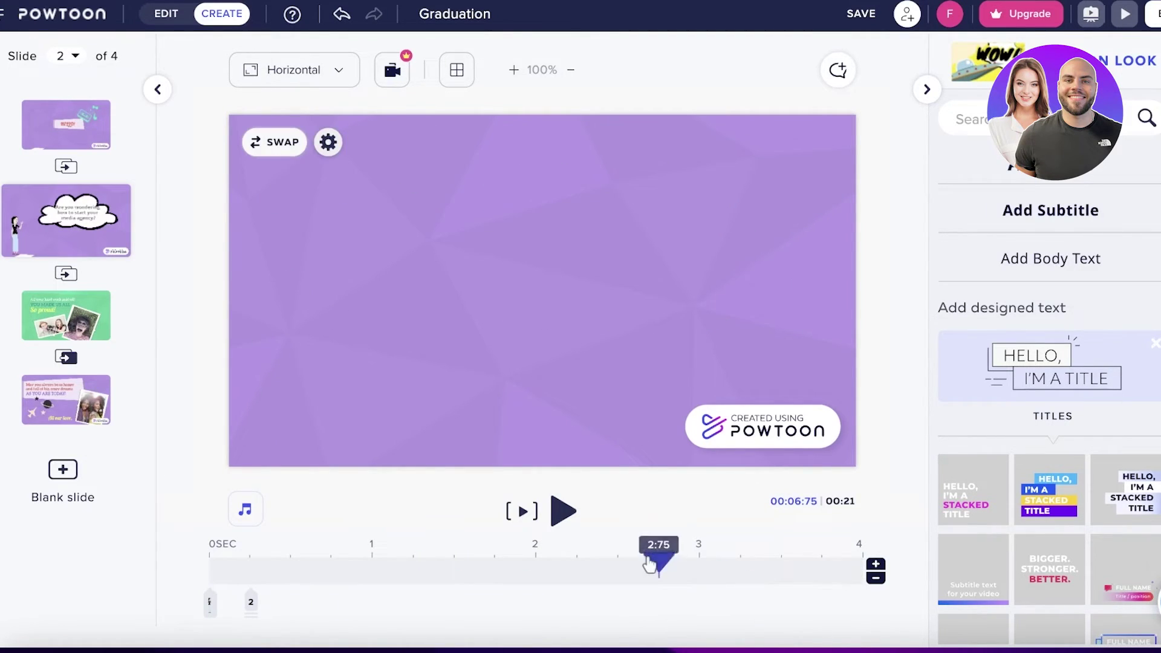
Shorten slide 2 by two seconds so it lasts 2 seconds
left_click(698, 563)
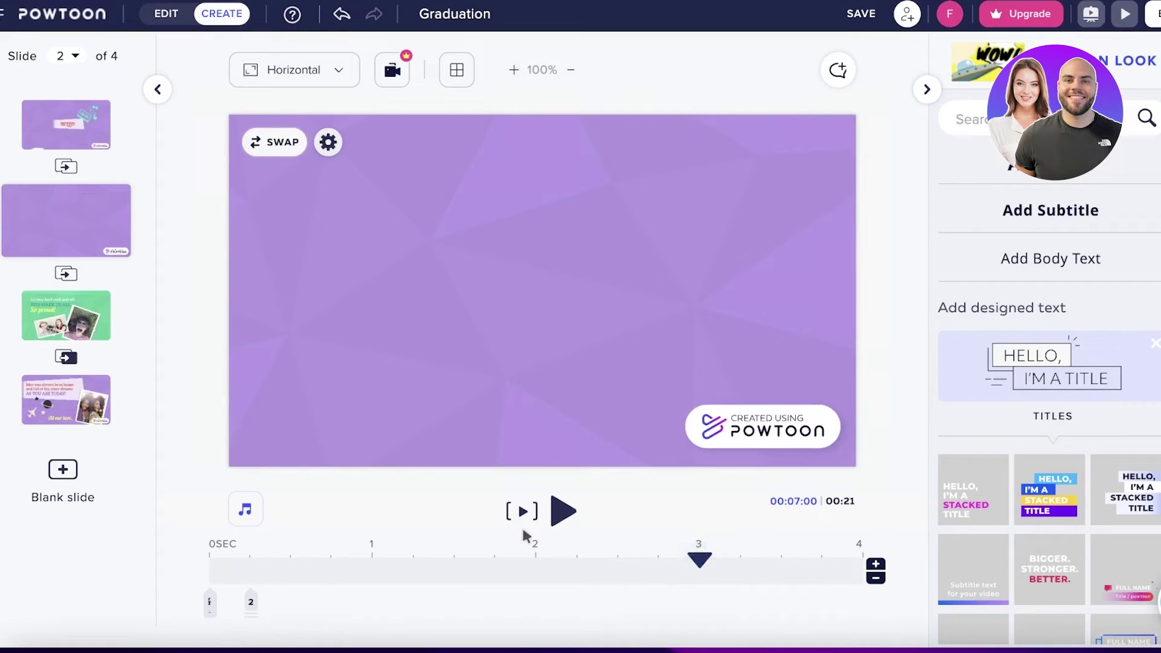
left_click(875, 578)
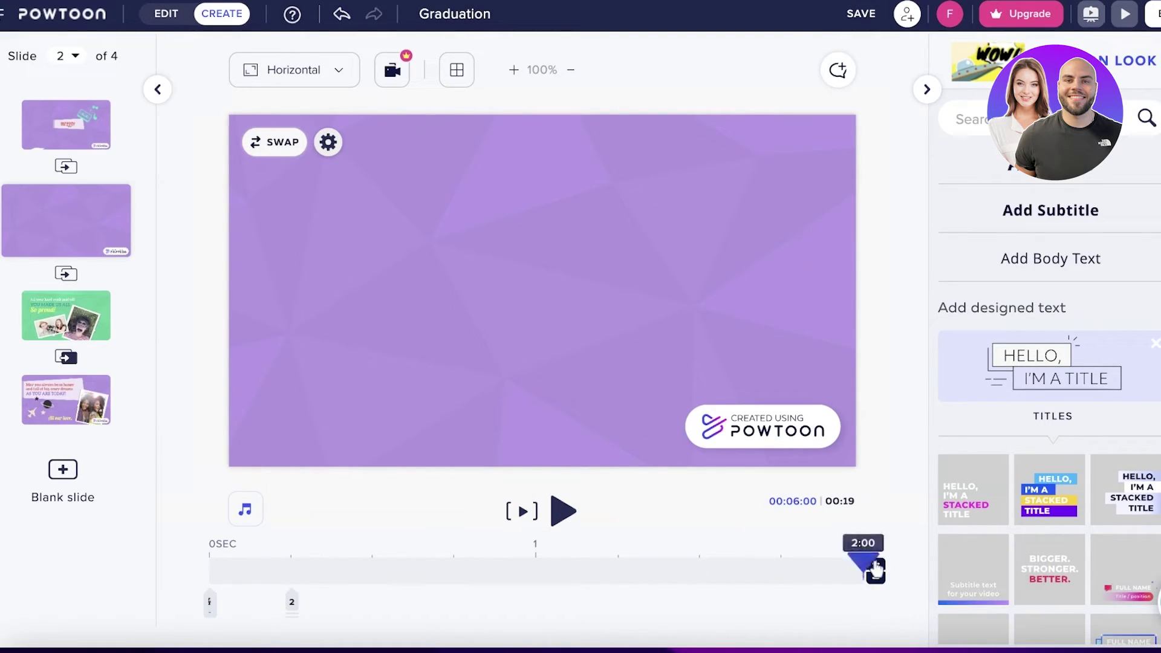
left_click(874, 579)
Play the video from the HELLO! slide and pause once slide 2 begins
left_click(58, 121)
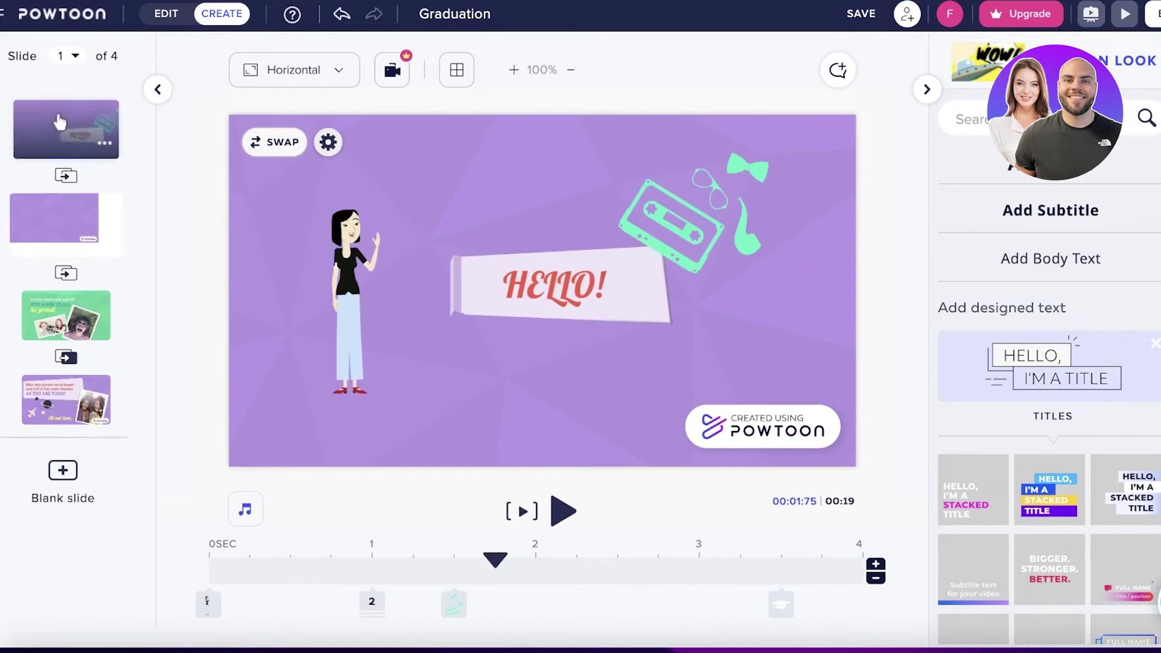
left_click(563, 513)
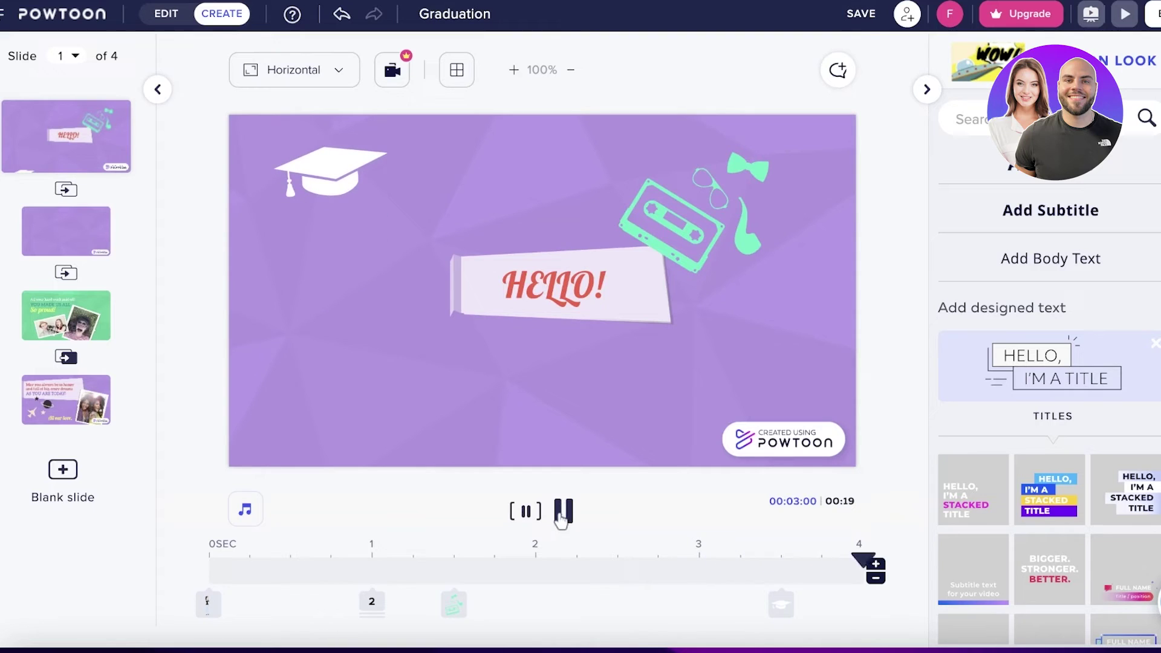
left_click(562, 513)
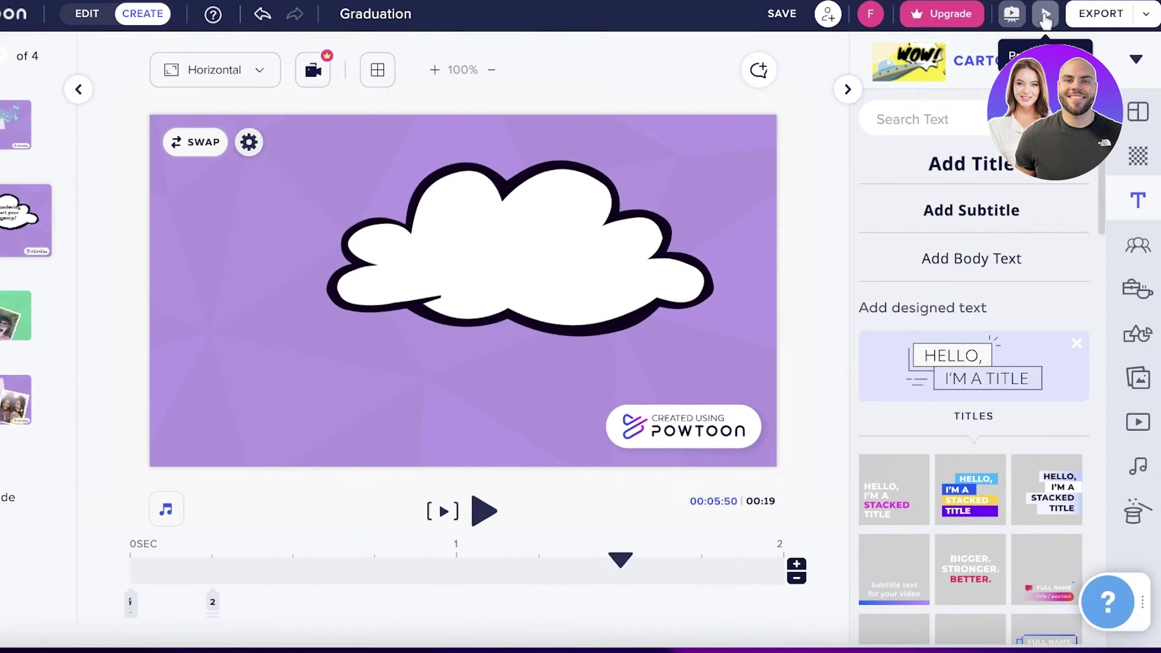
Preview the full Graduation video, close the player, and show the export options
left_click(1046, 20)
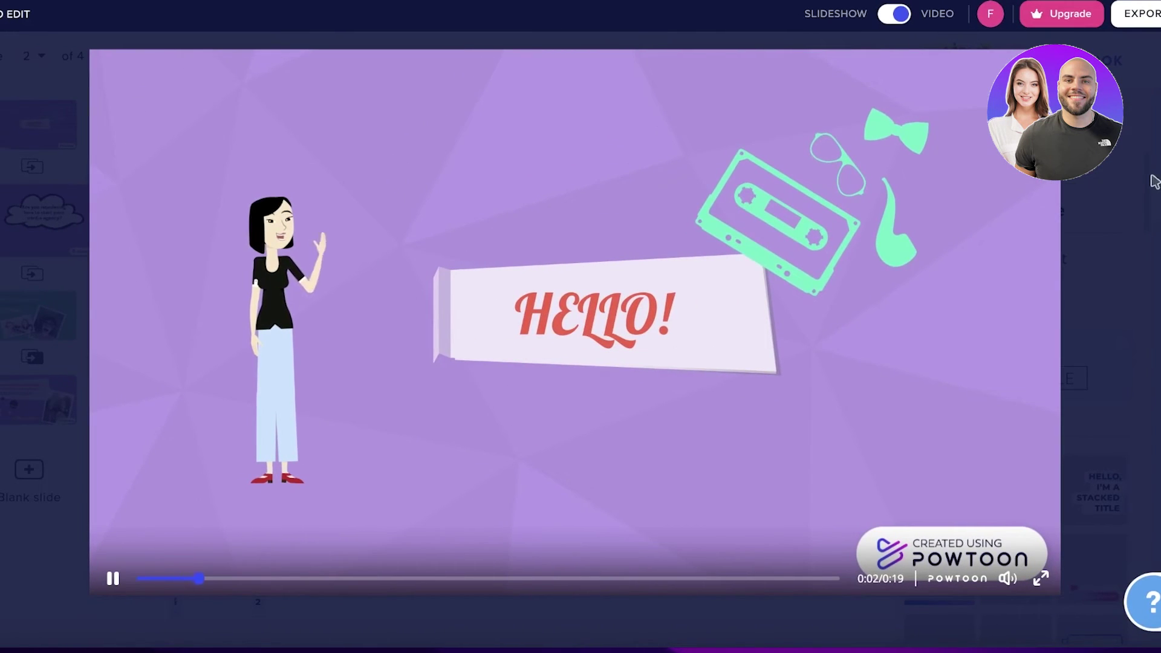
left_click(1155, 182)
left_click(1157, 15)
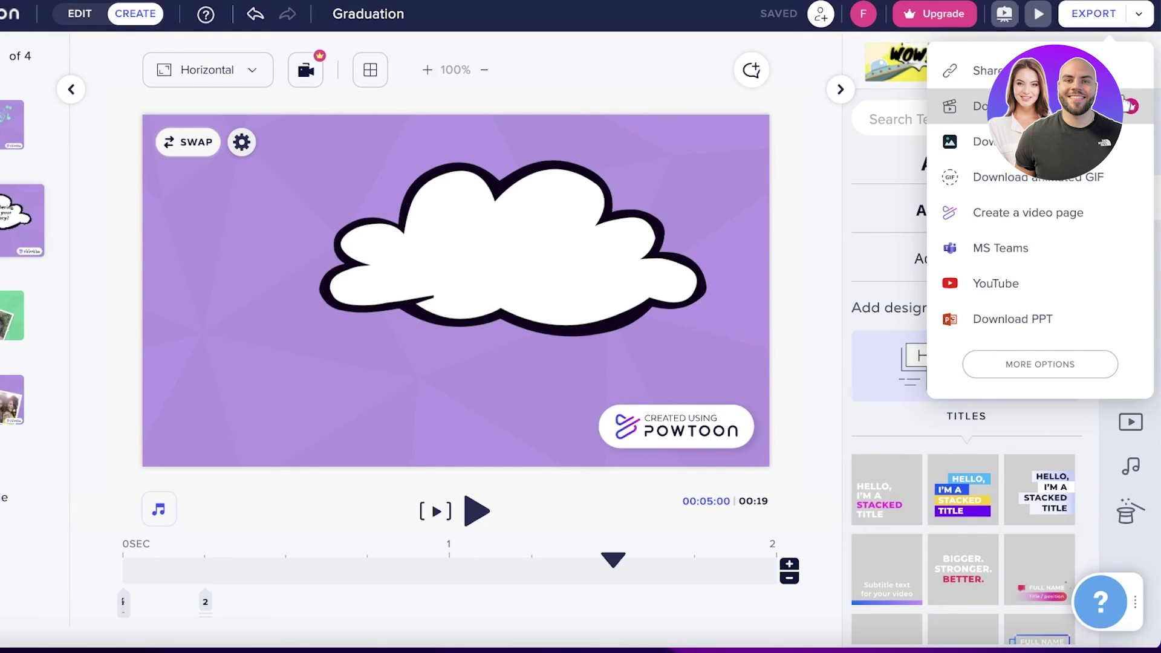
Try downloading the video as MP4, then compare the Pro and Pro+ upgrade plans, ending on Pro+ at $60/month billed yearly
left_click(979, 106)
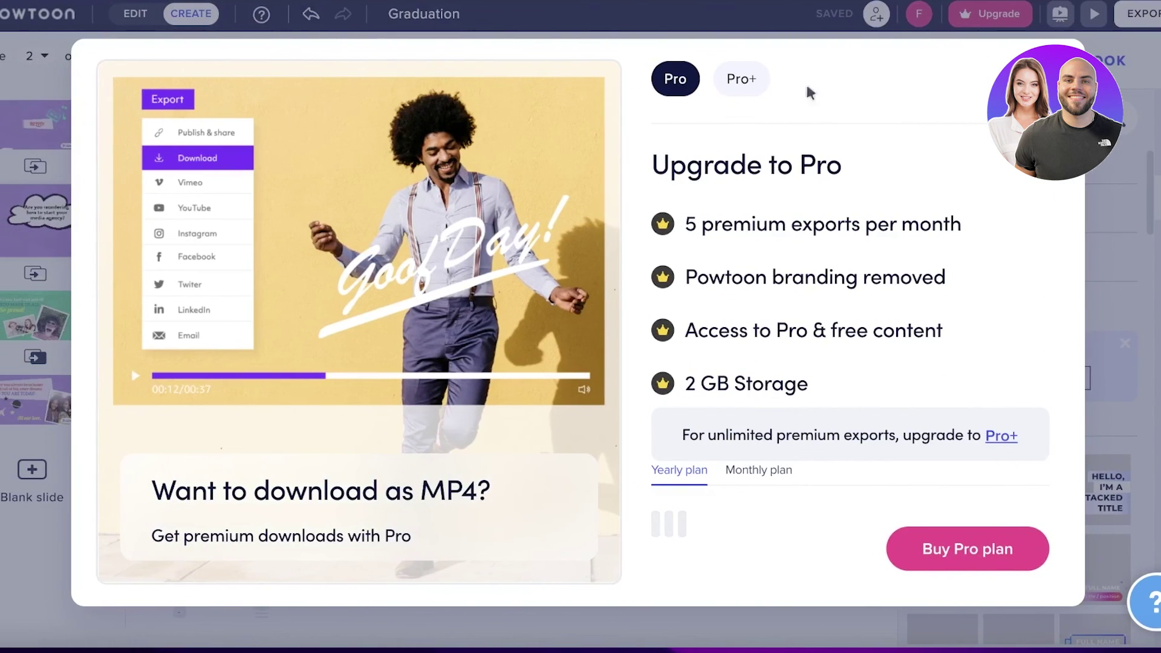
left_click(732, 80)
left_click(678, 73)
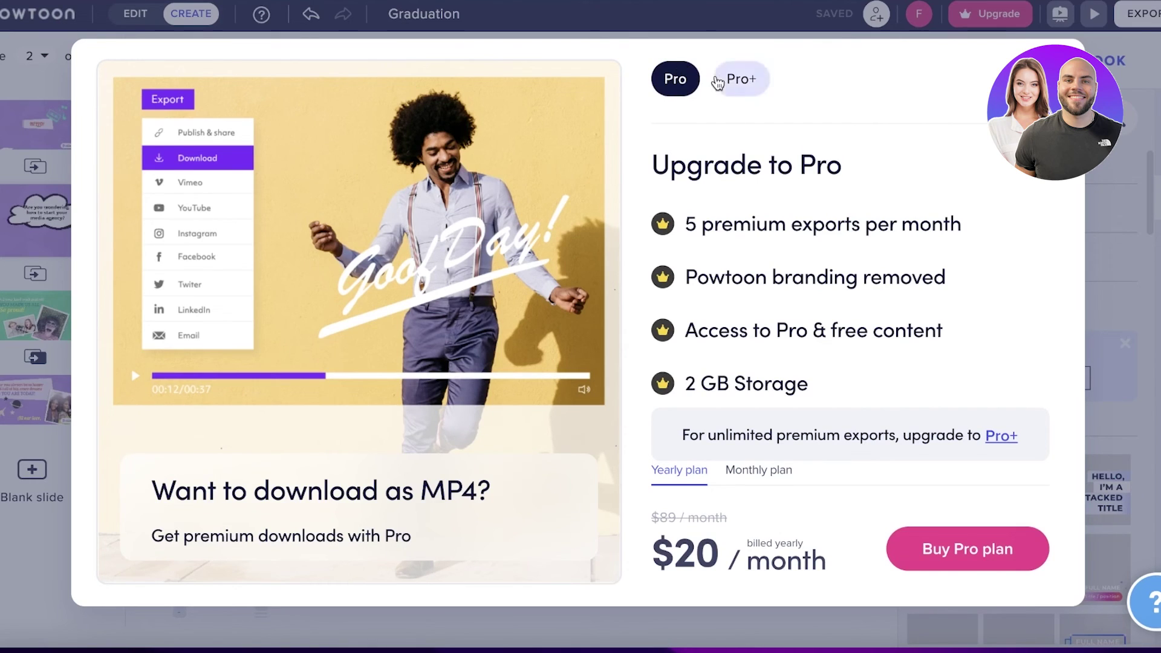
left_click(721, 85)
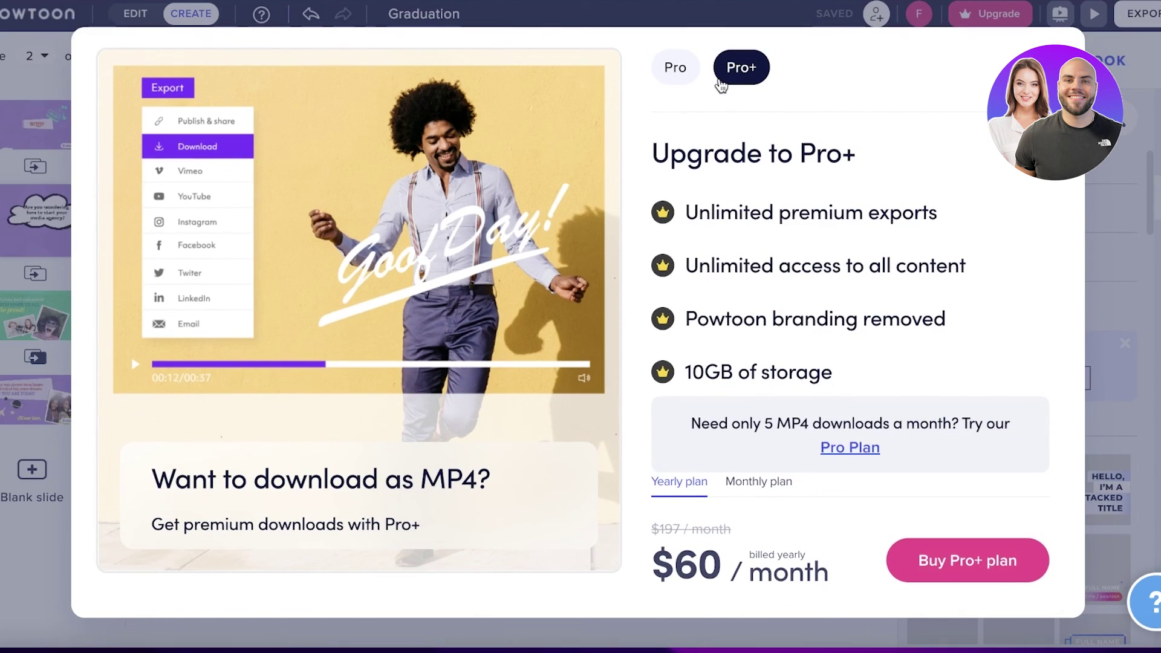